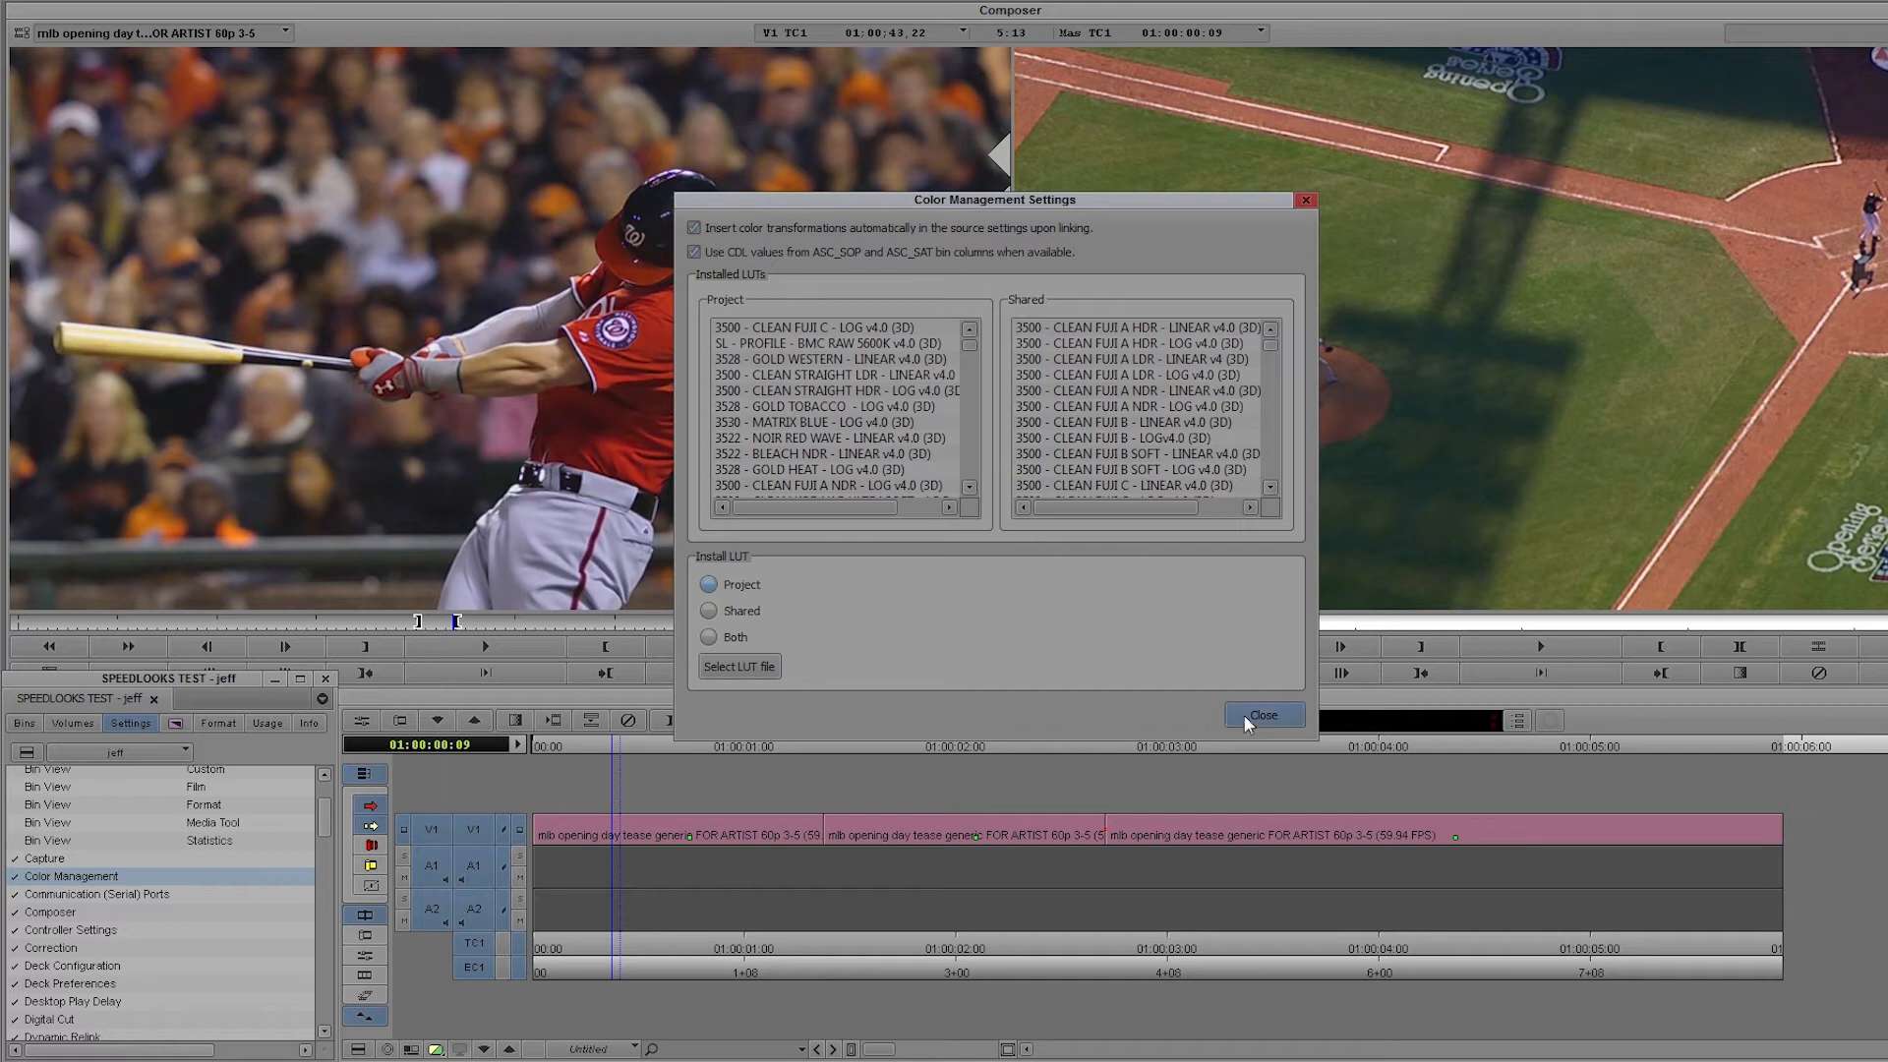
Close the Color Management settings and add a new video track above V1 in the sequence
click(1255, 716)
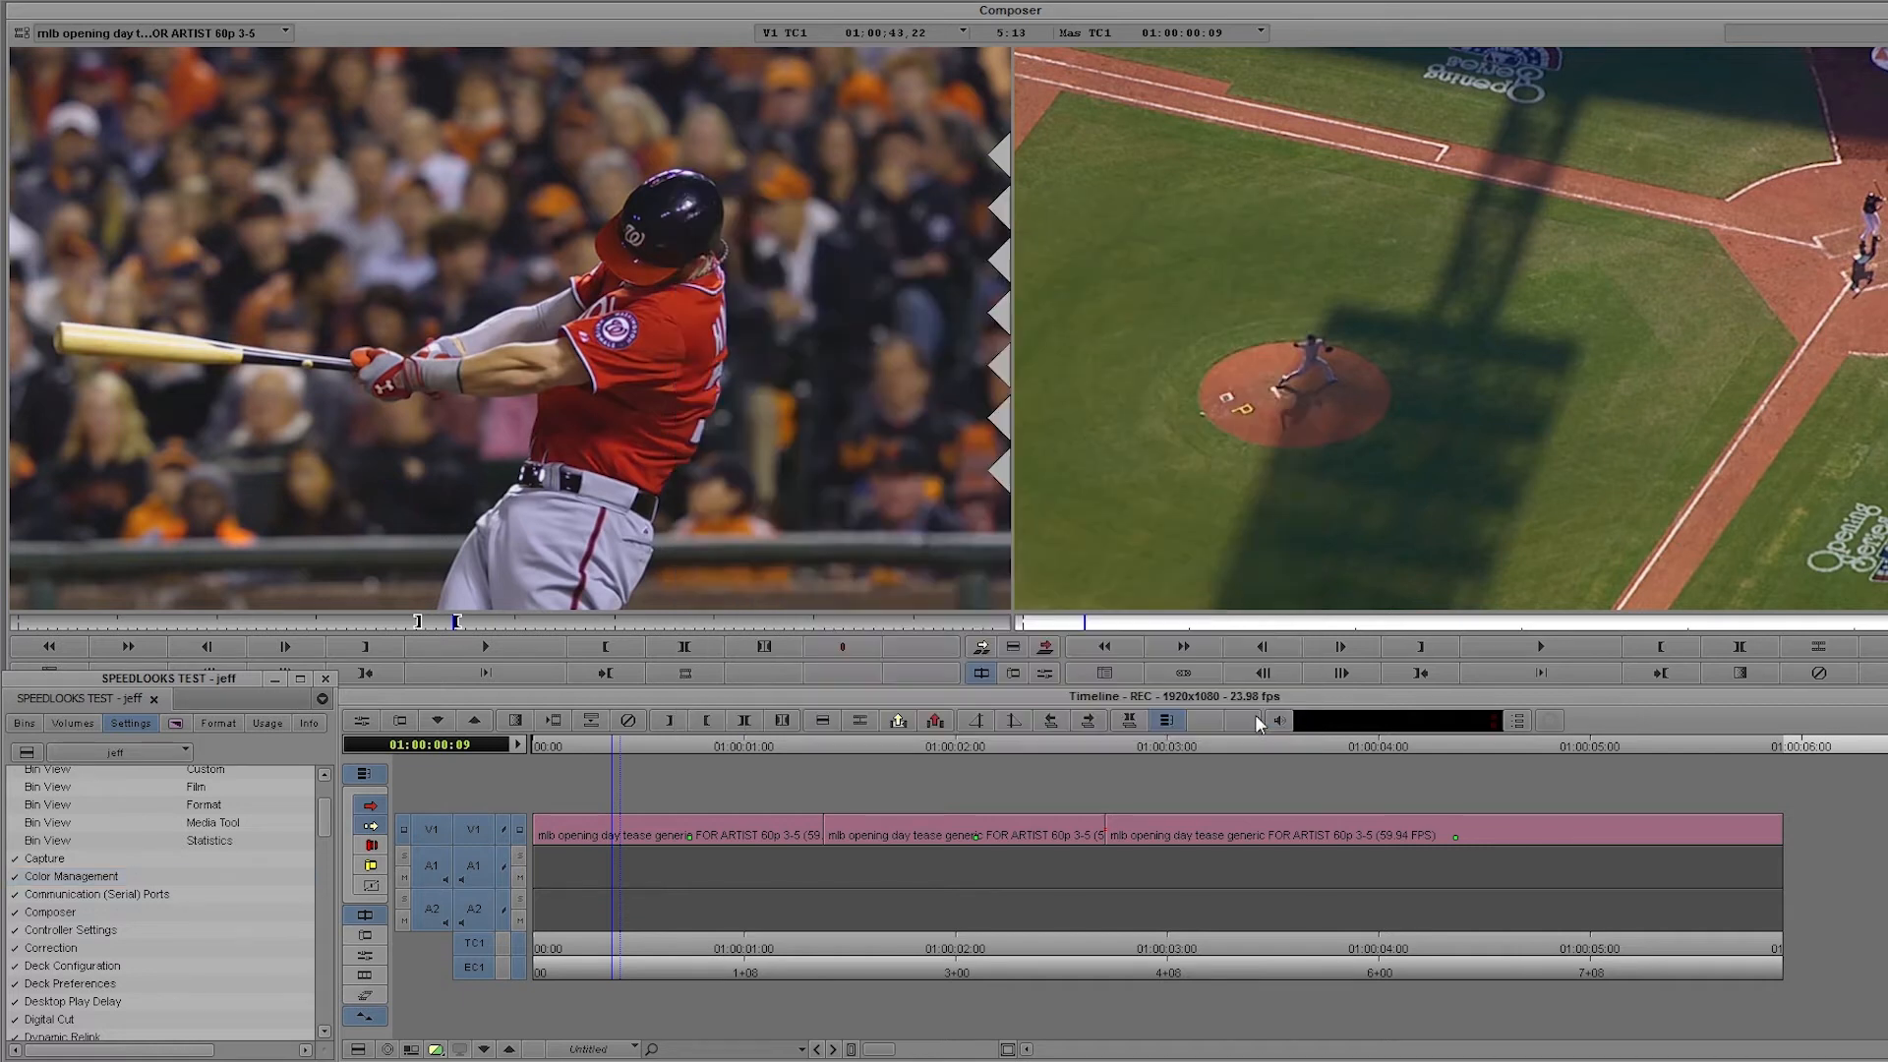
right_click(687, 789)
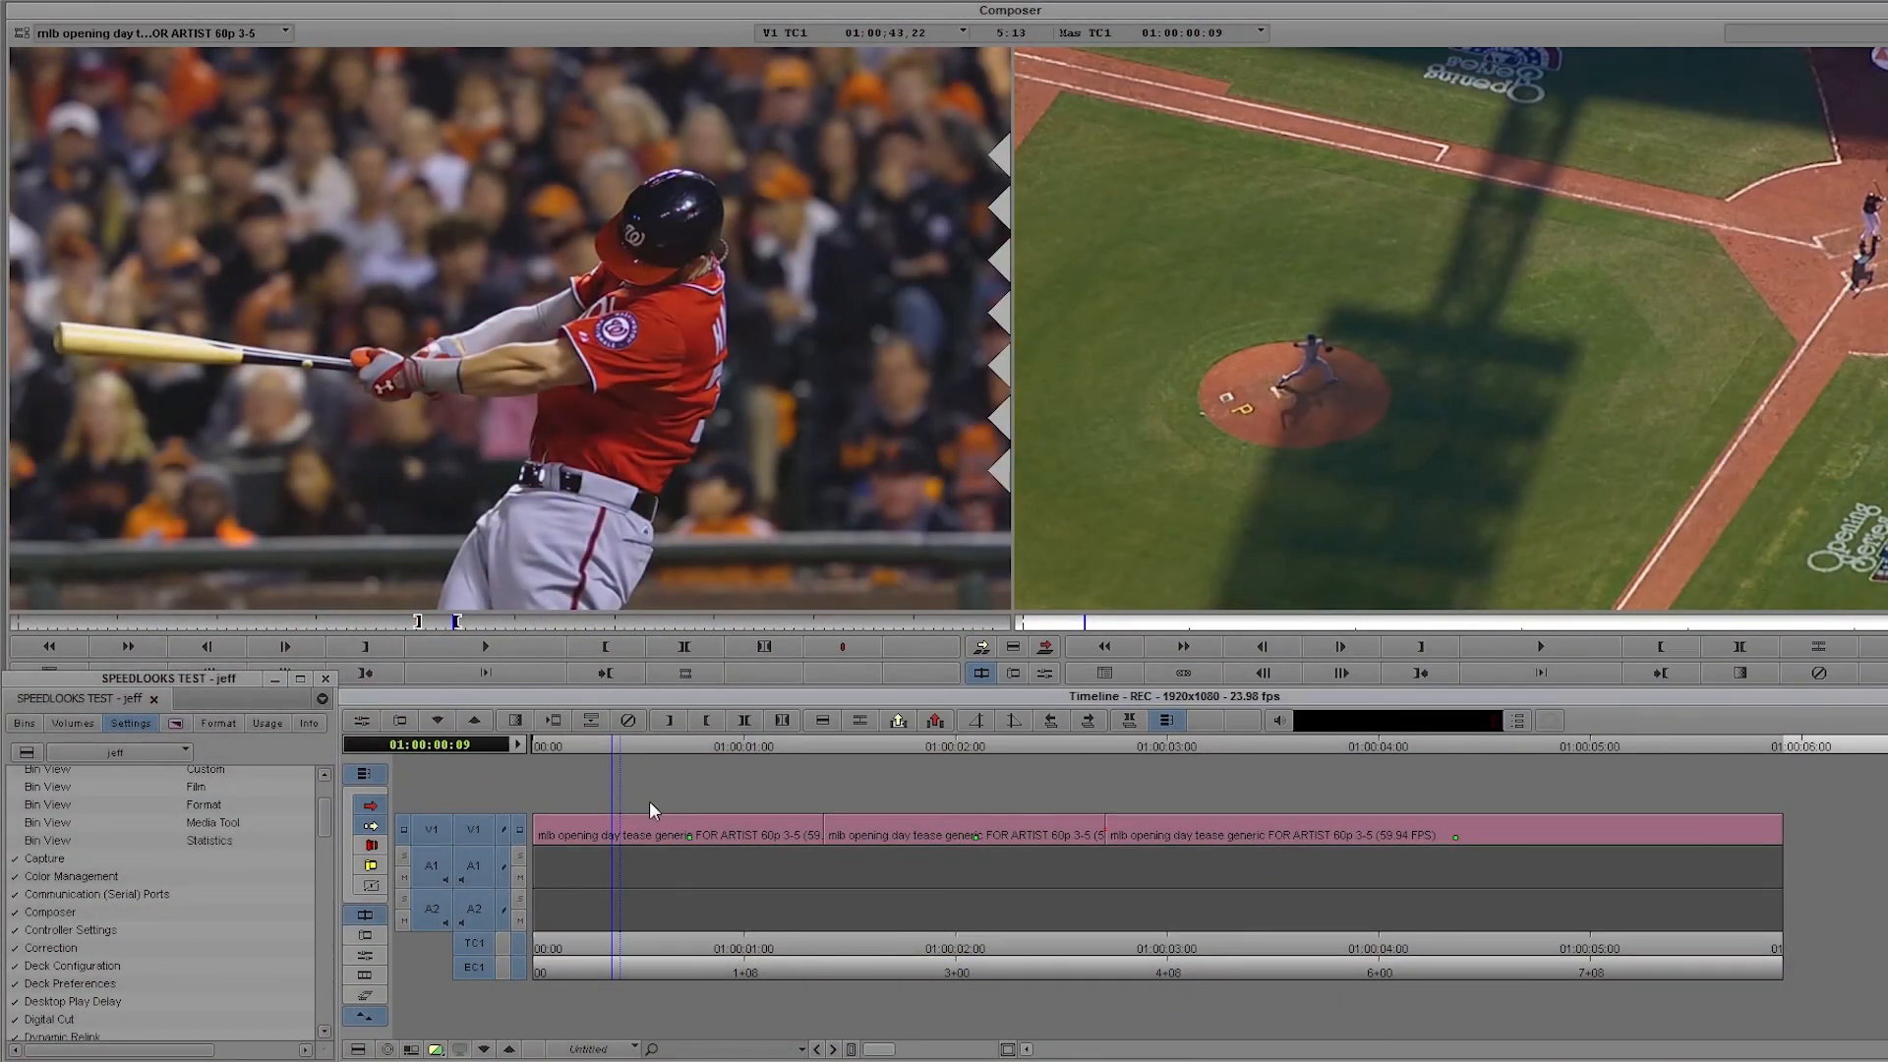
right_click(649, 801)
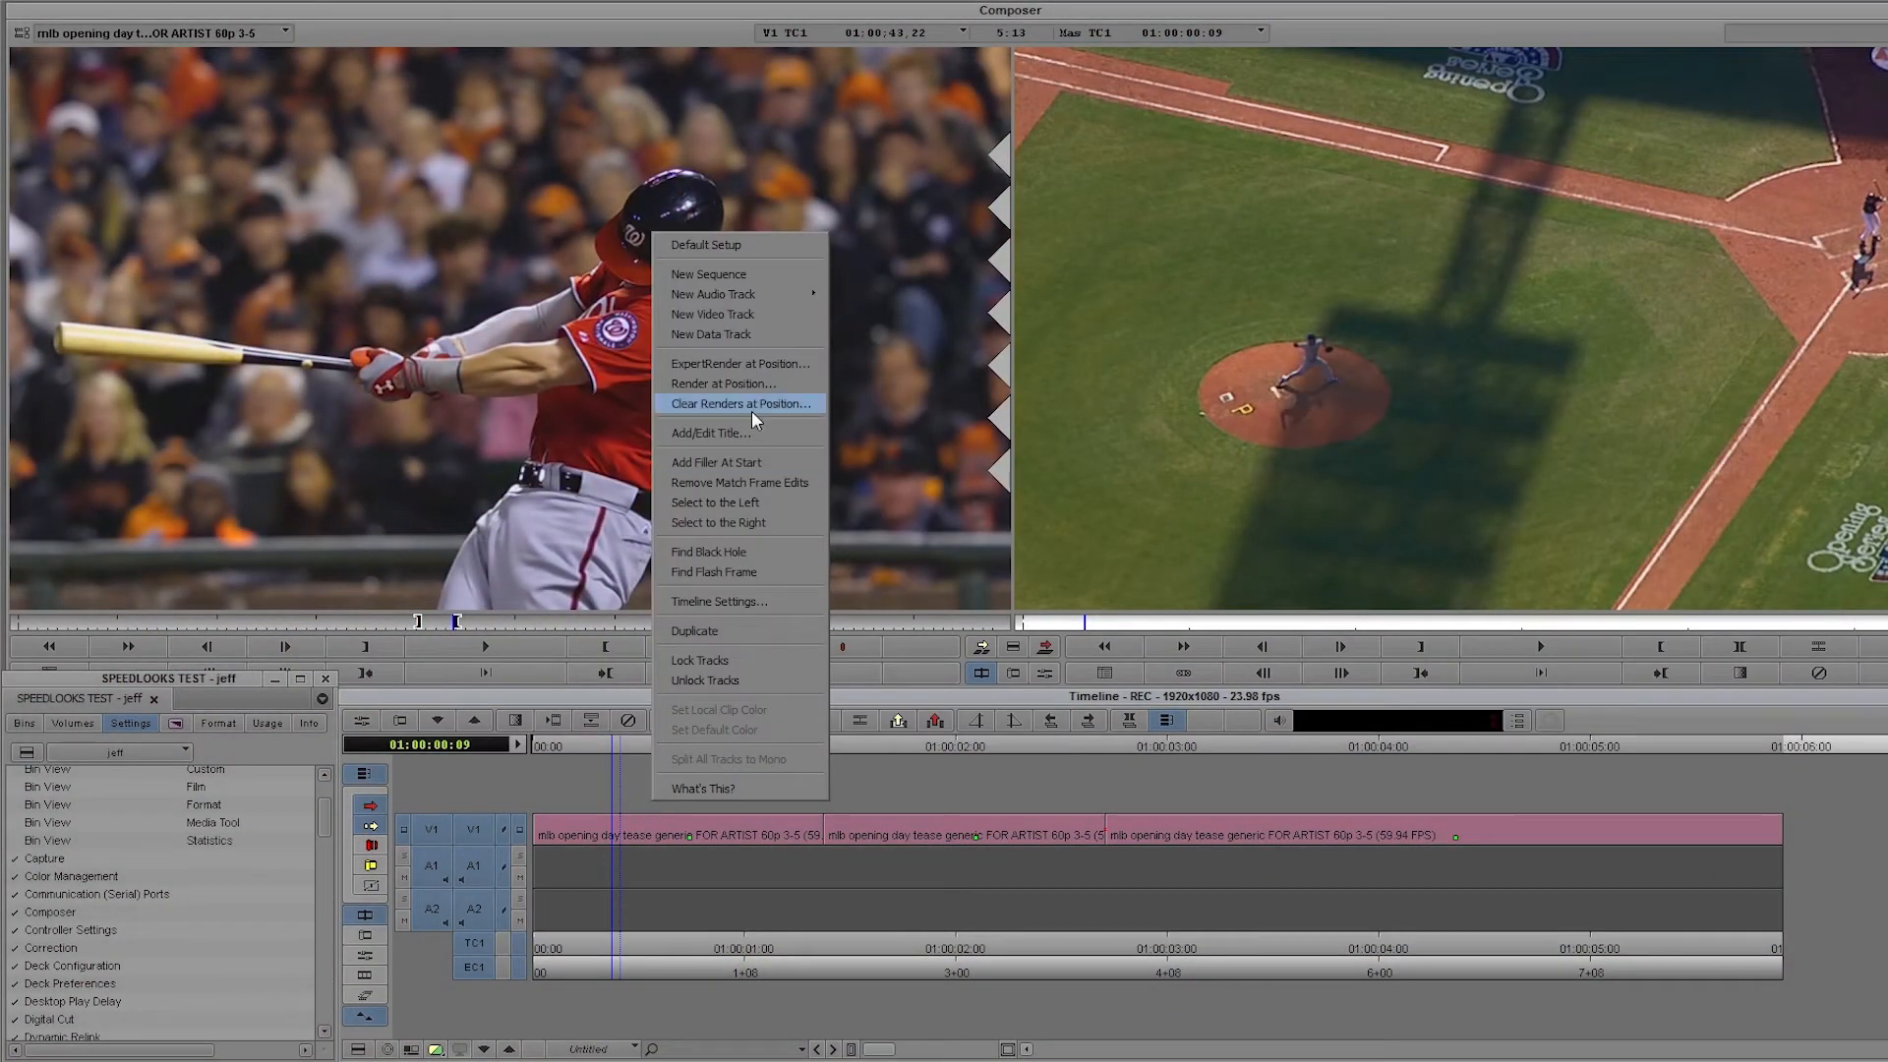
click(760, 305)
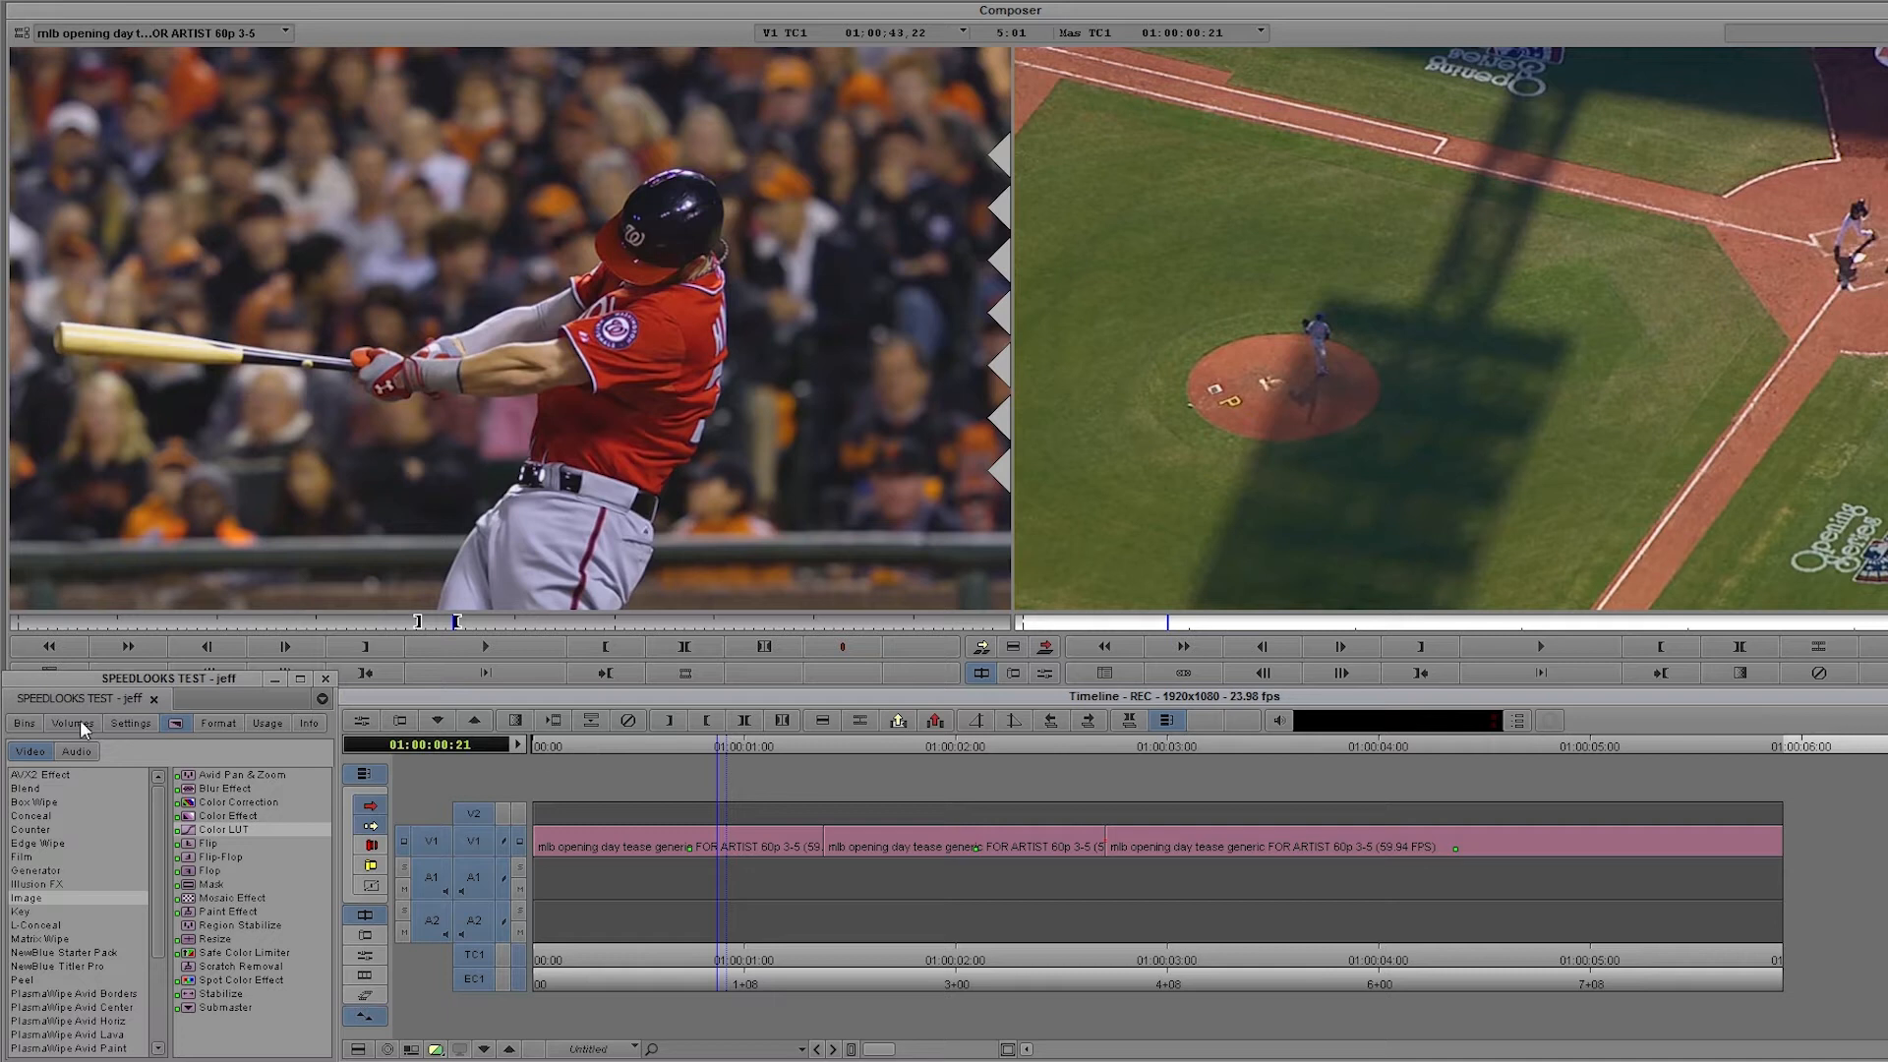
Apply the Color LUT image effect to the filler on V2 so it covers the whole sequence
click(134, 723)
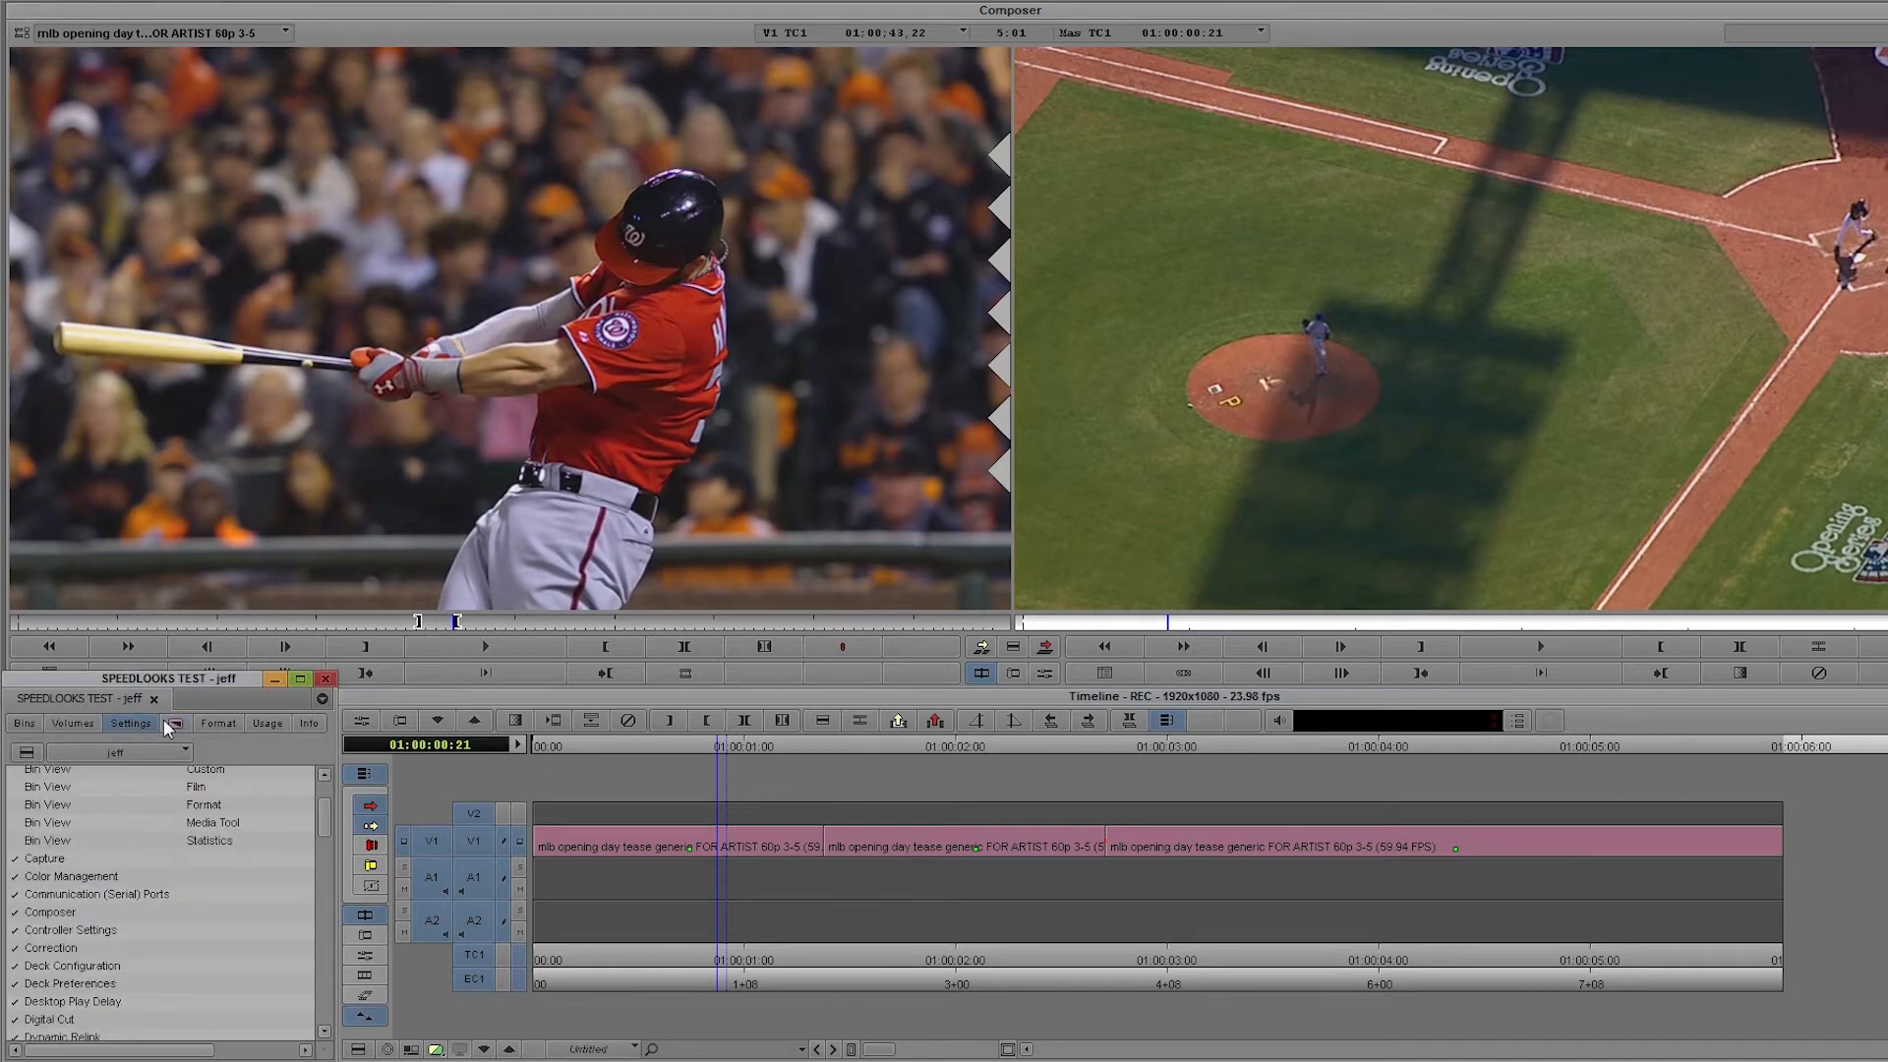
click(174, 724)
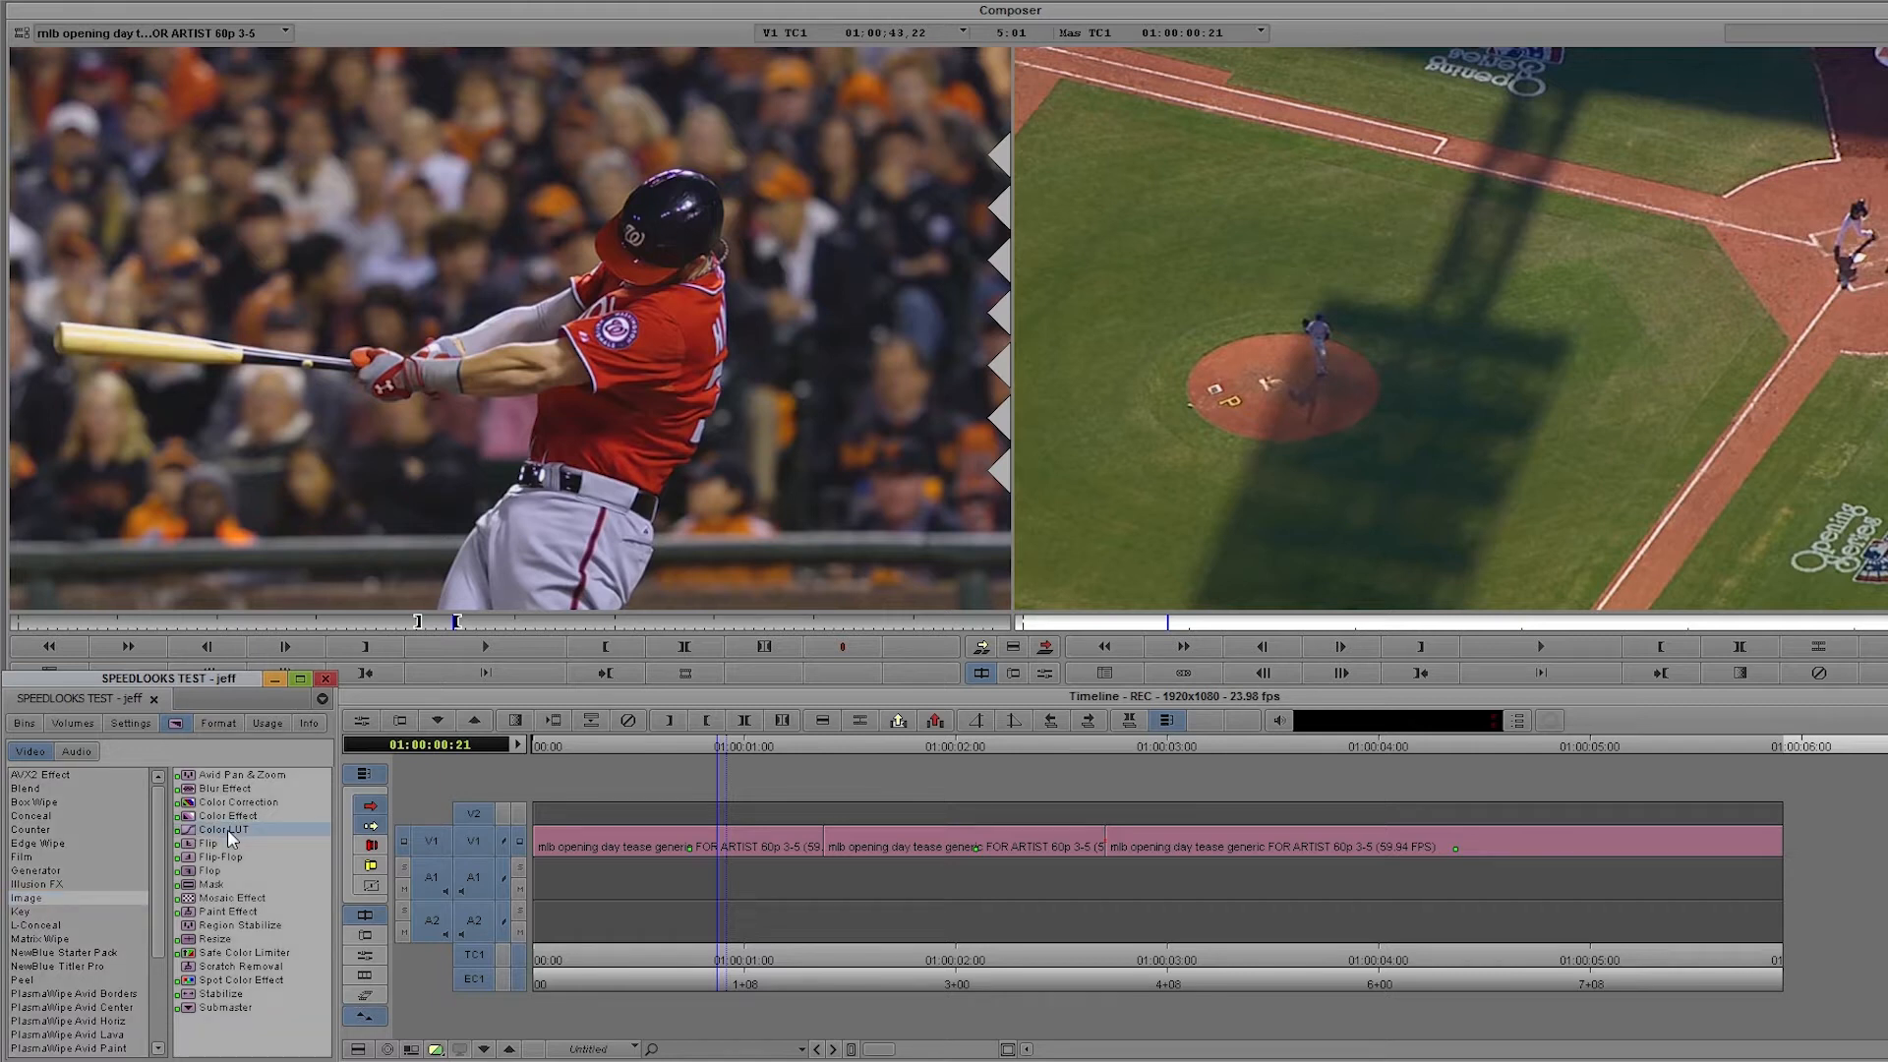
drag(214, 829, 586, 813)
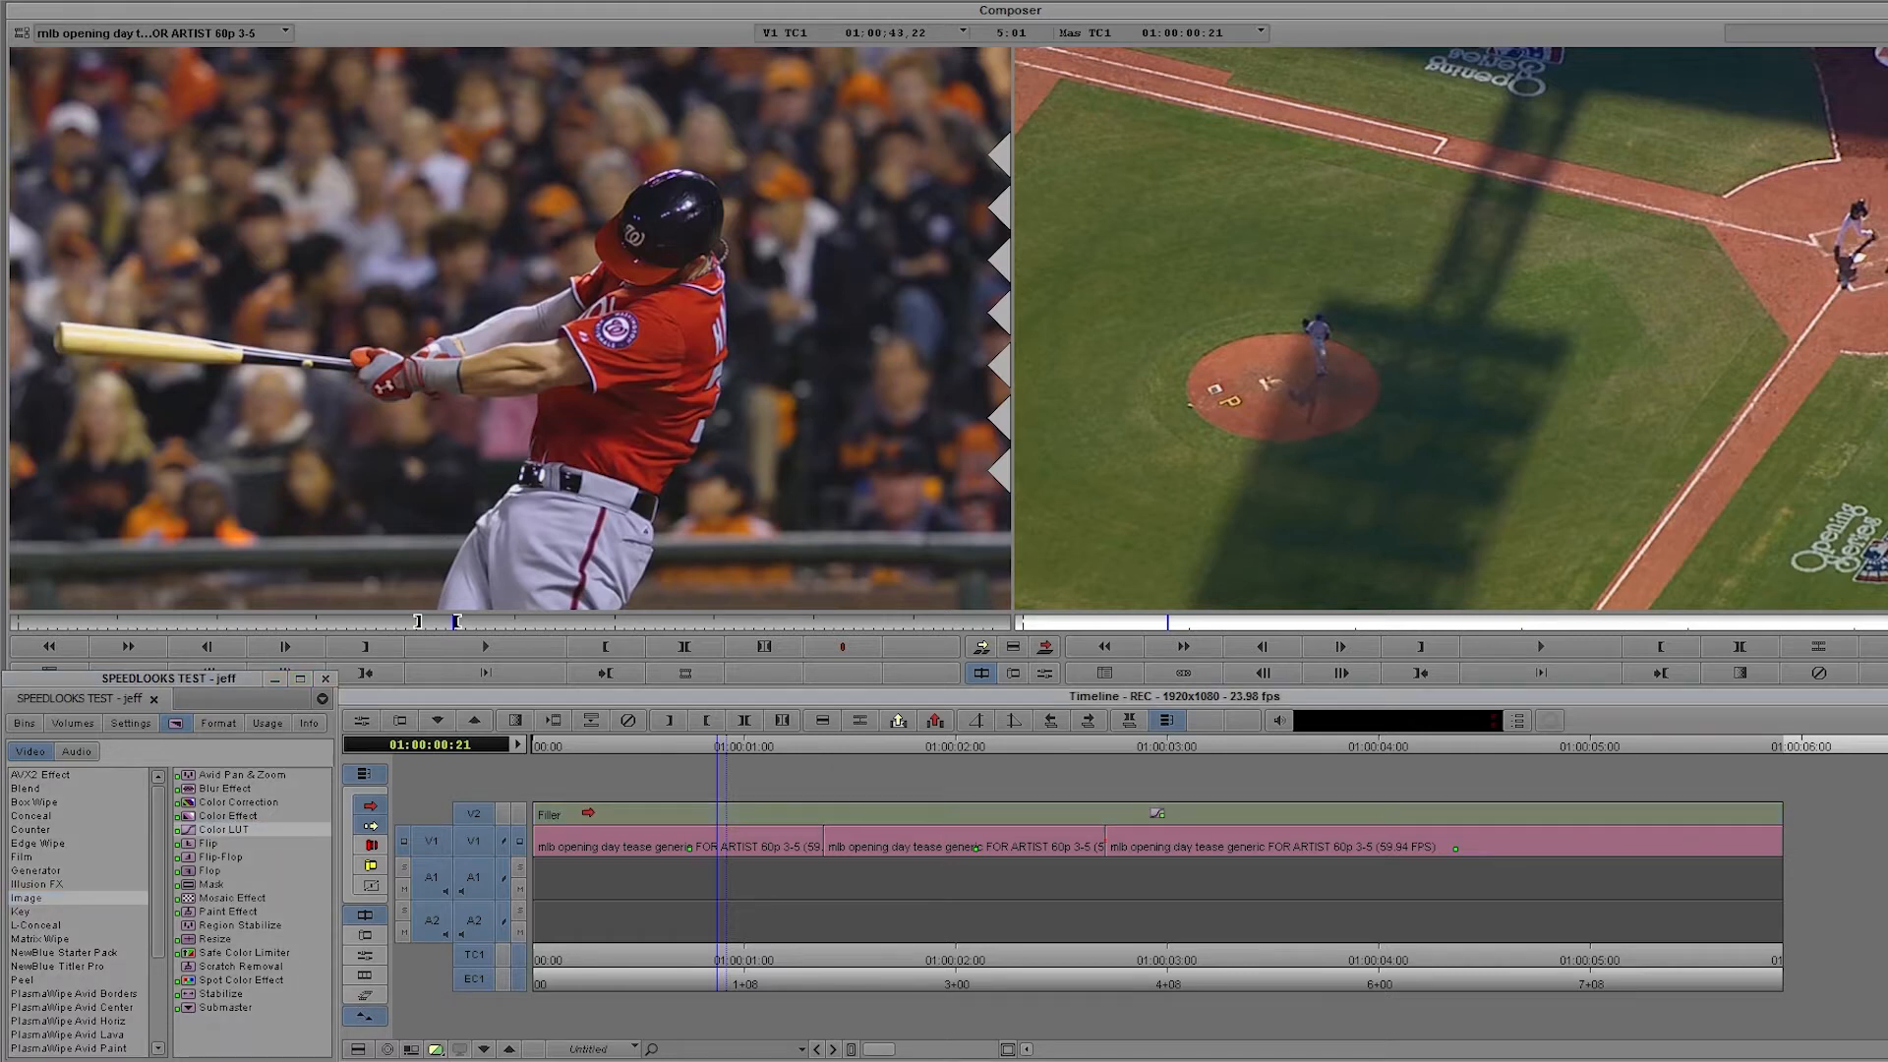
click(587, 814)
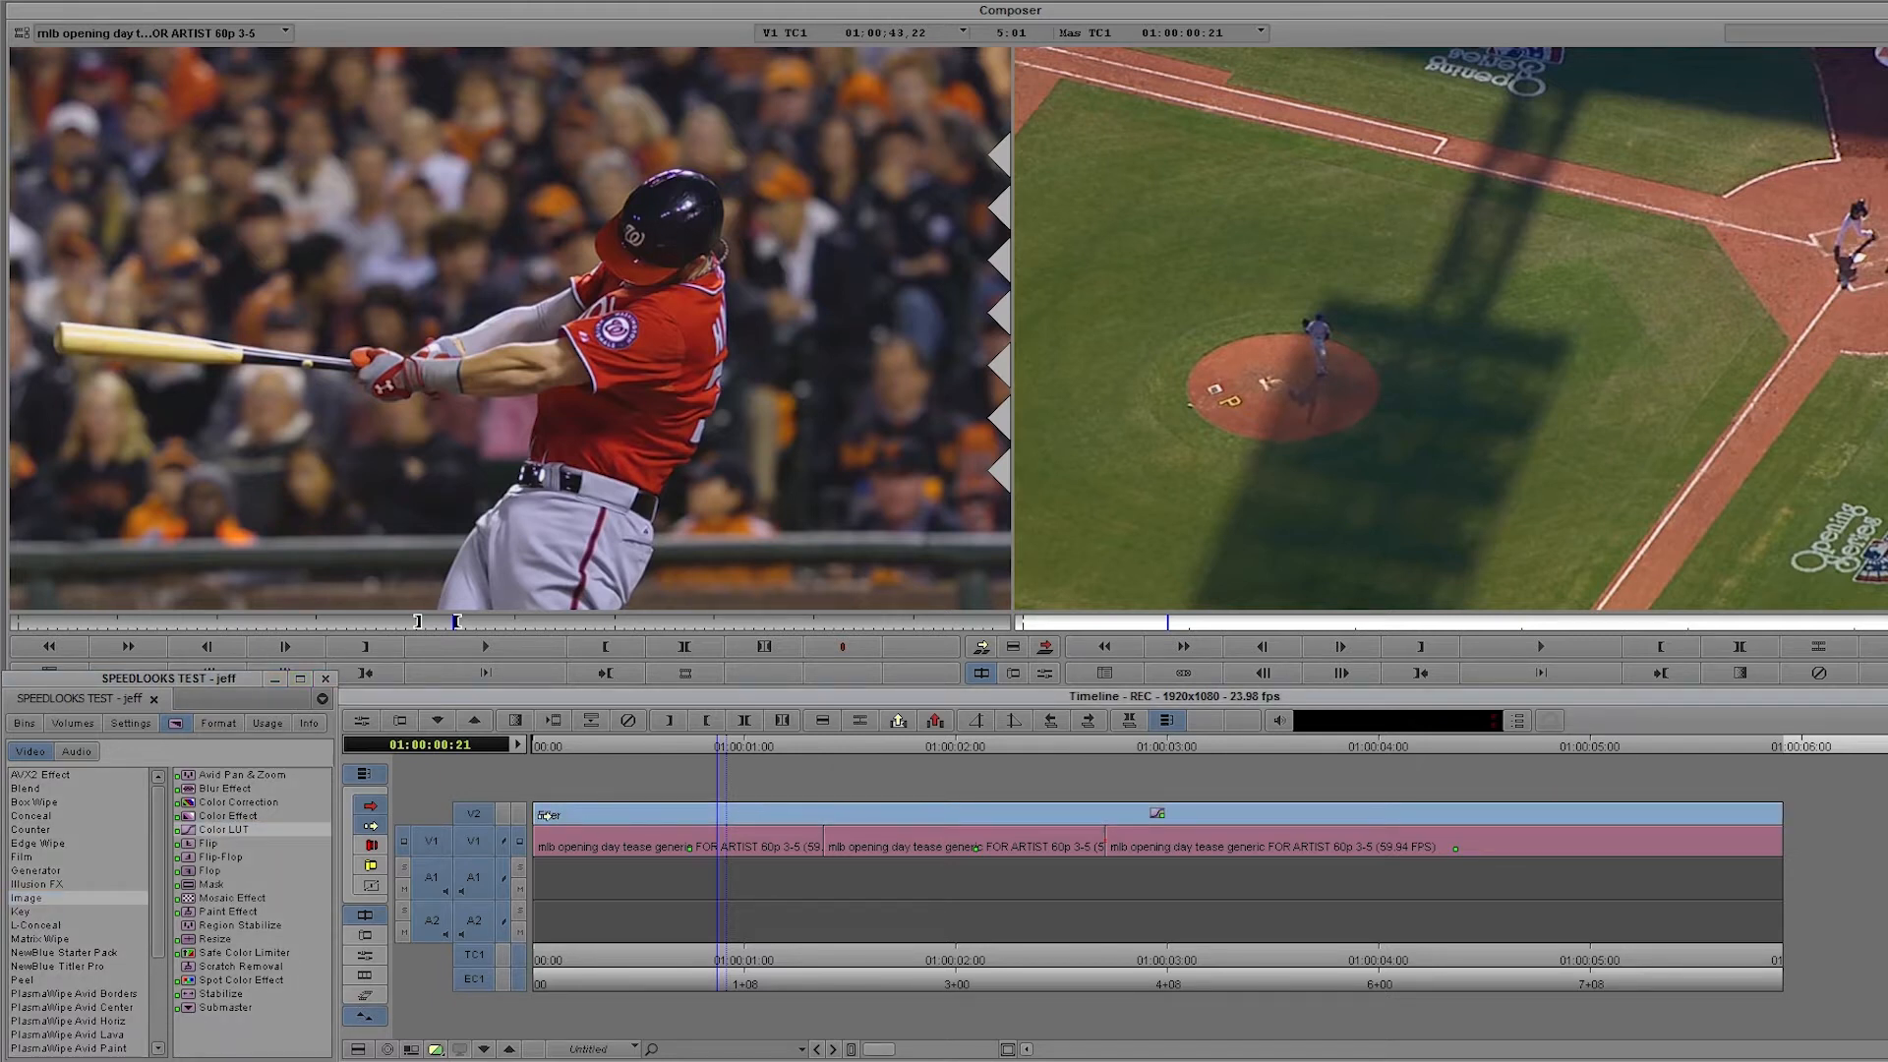
Set the V2 Color LUT effect to the LUT 3500 - CLEAN FUJI A NDR - LINEAR v4.0 (3D)
click(365, 962)
drag(555, 120, 491, 90)
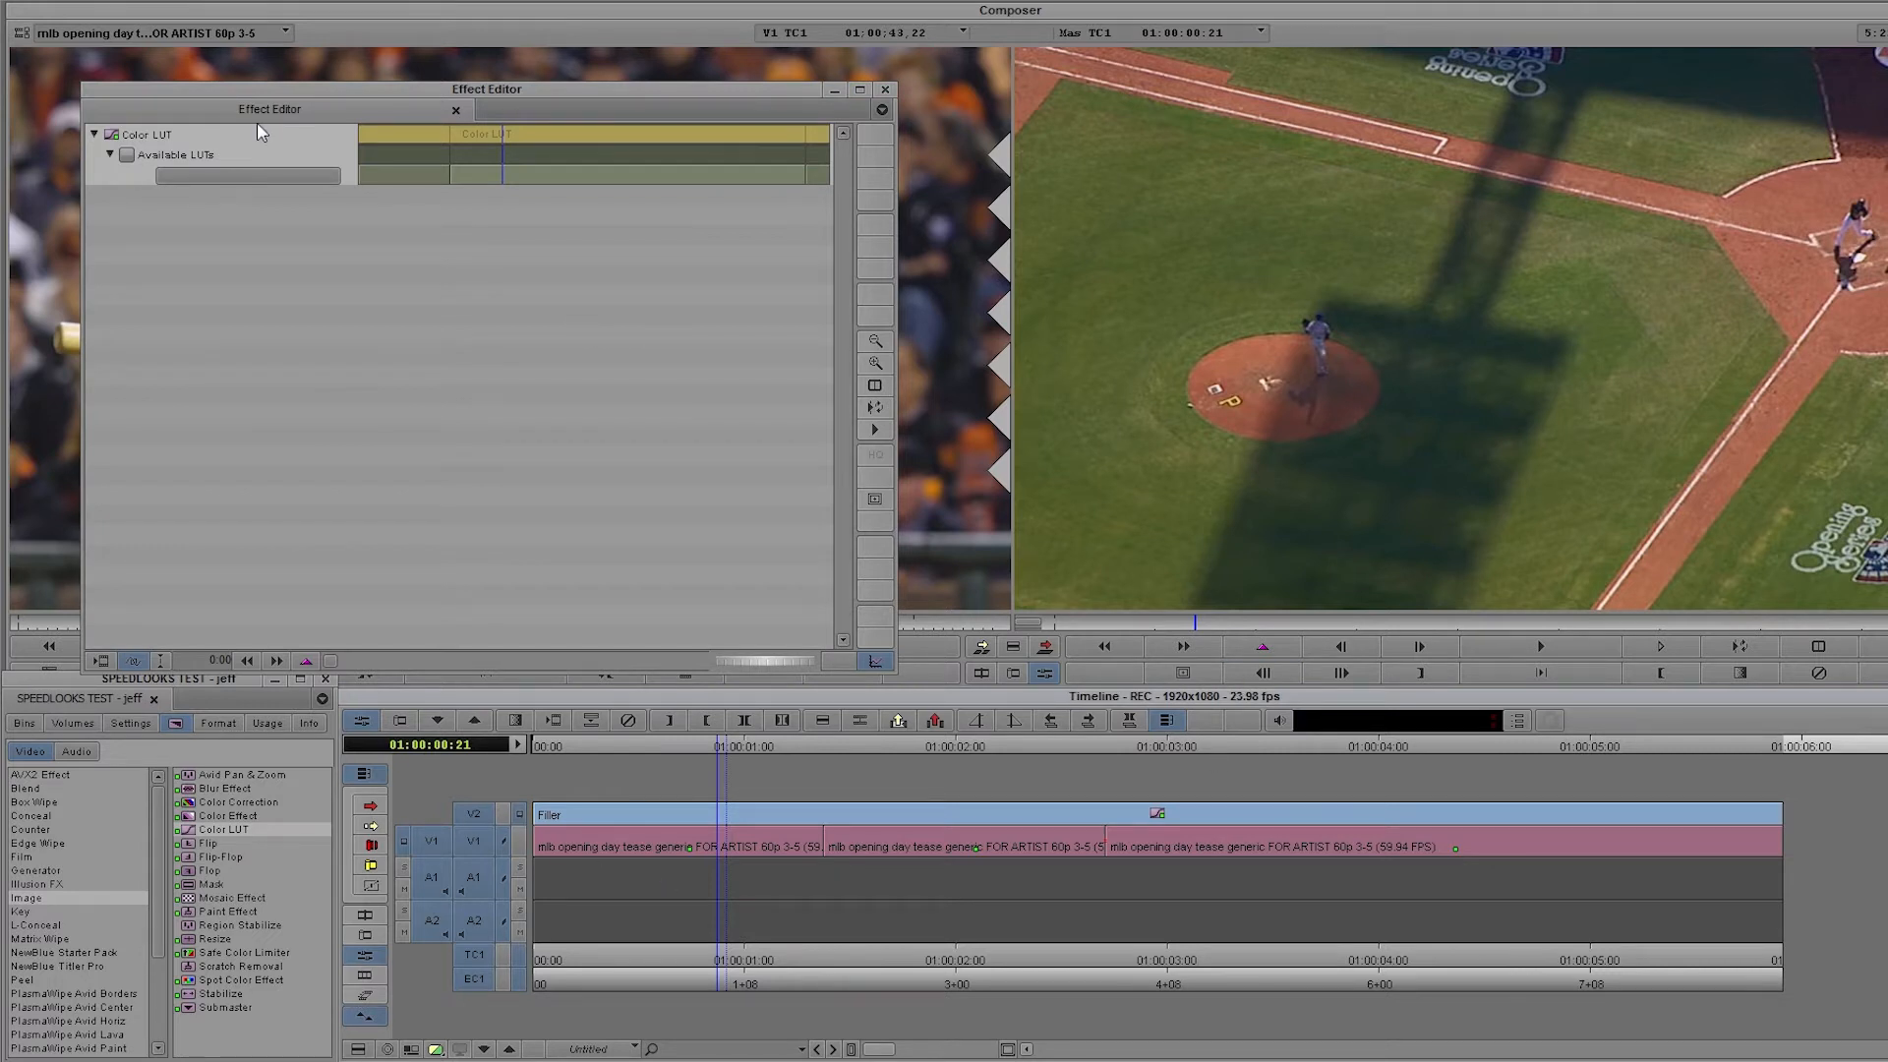
click(326, 179)
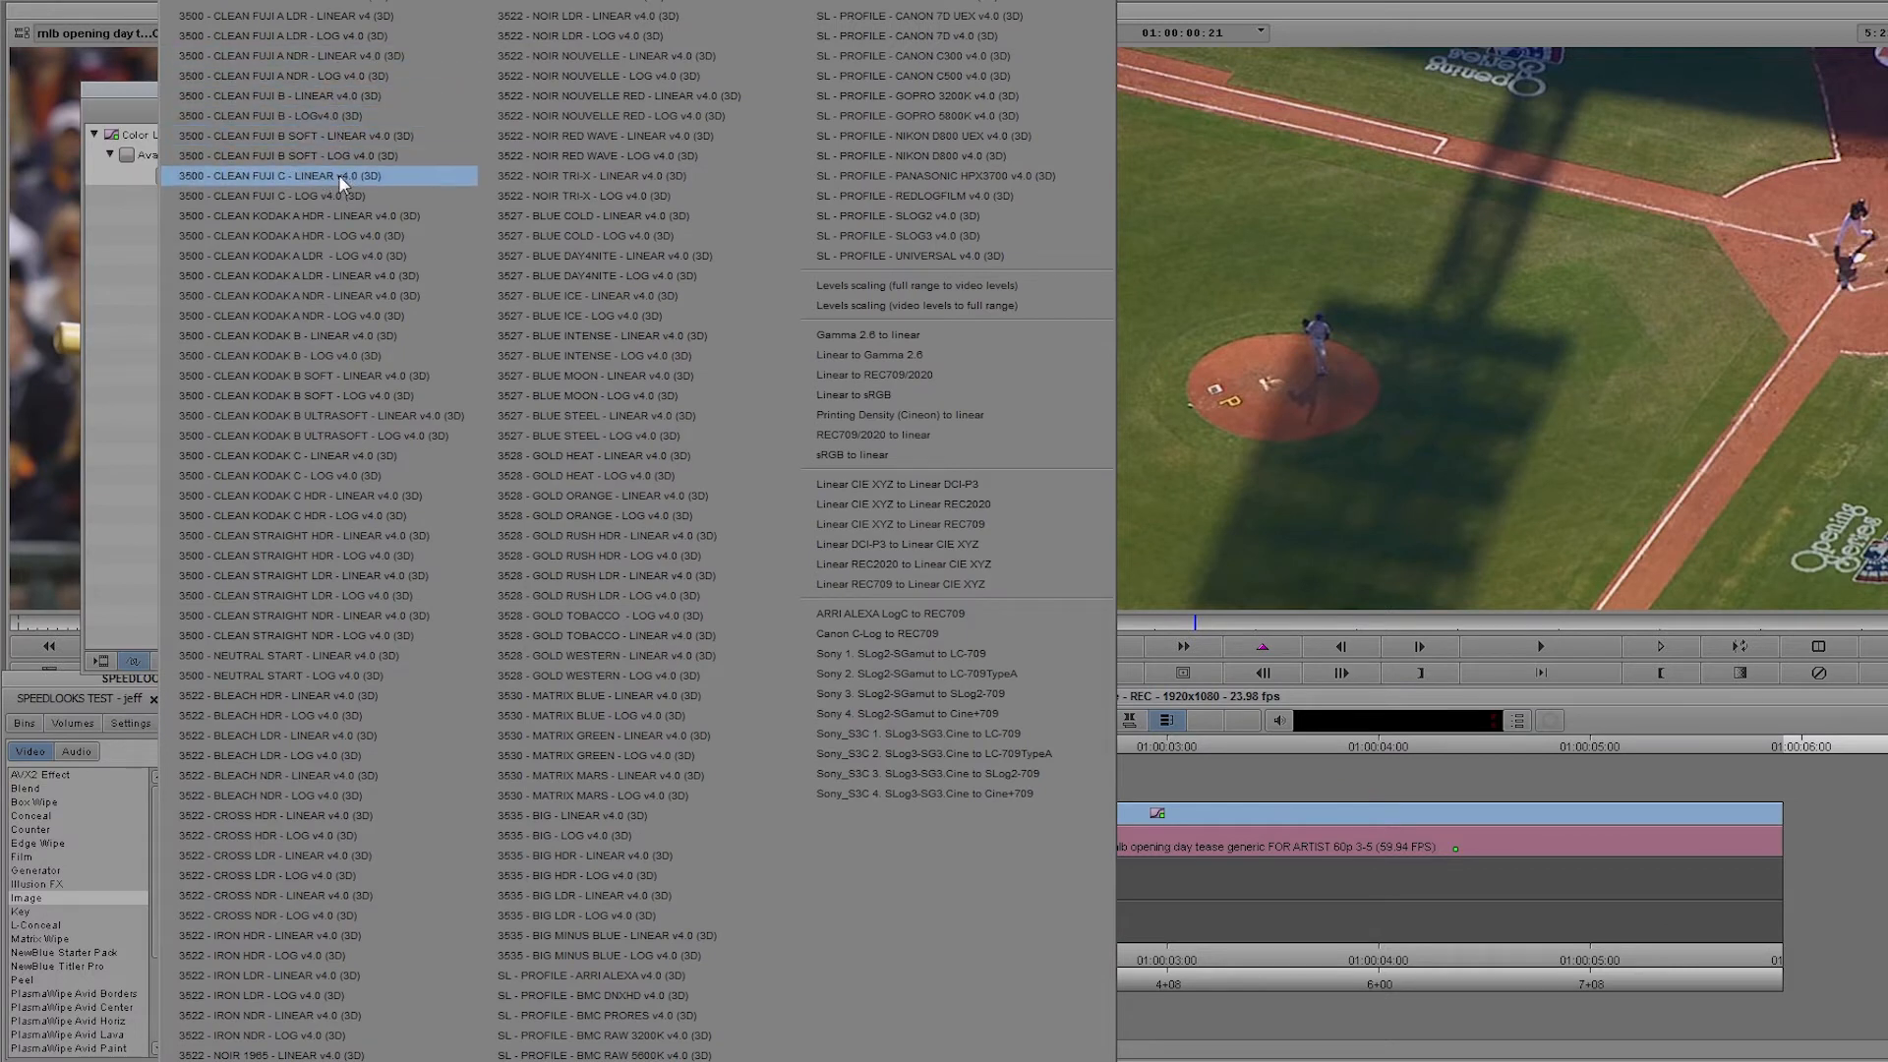
click(358, 57)
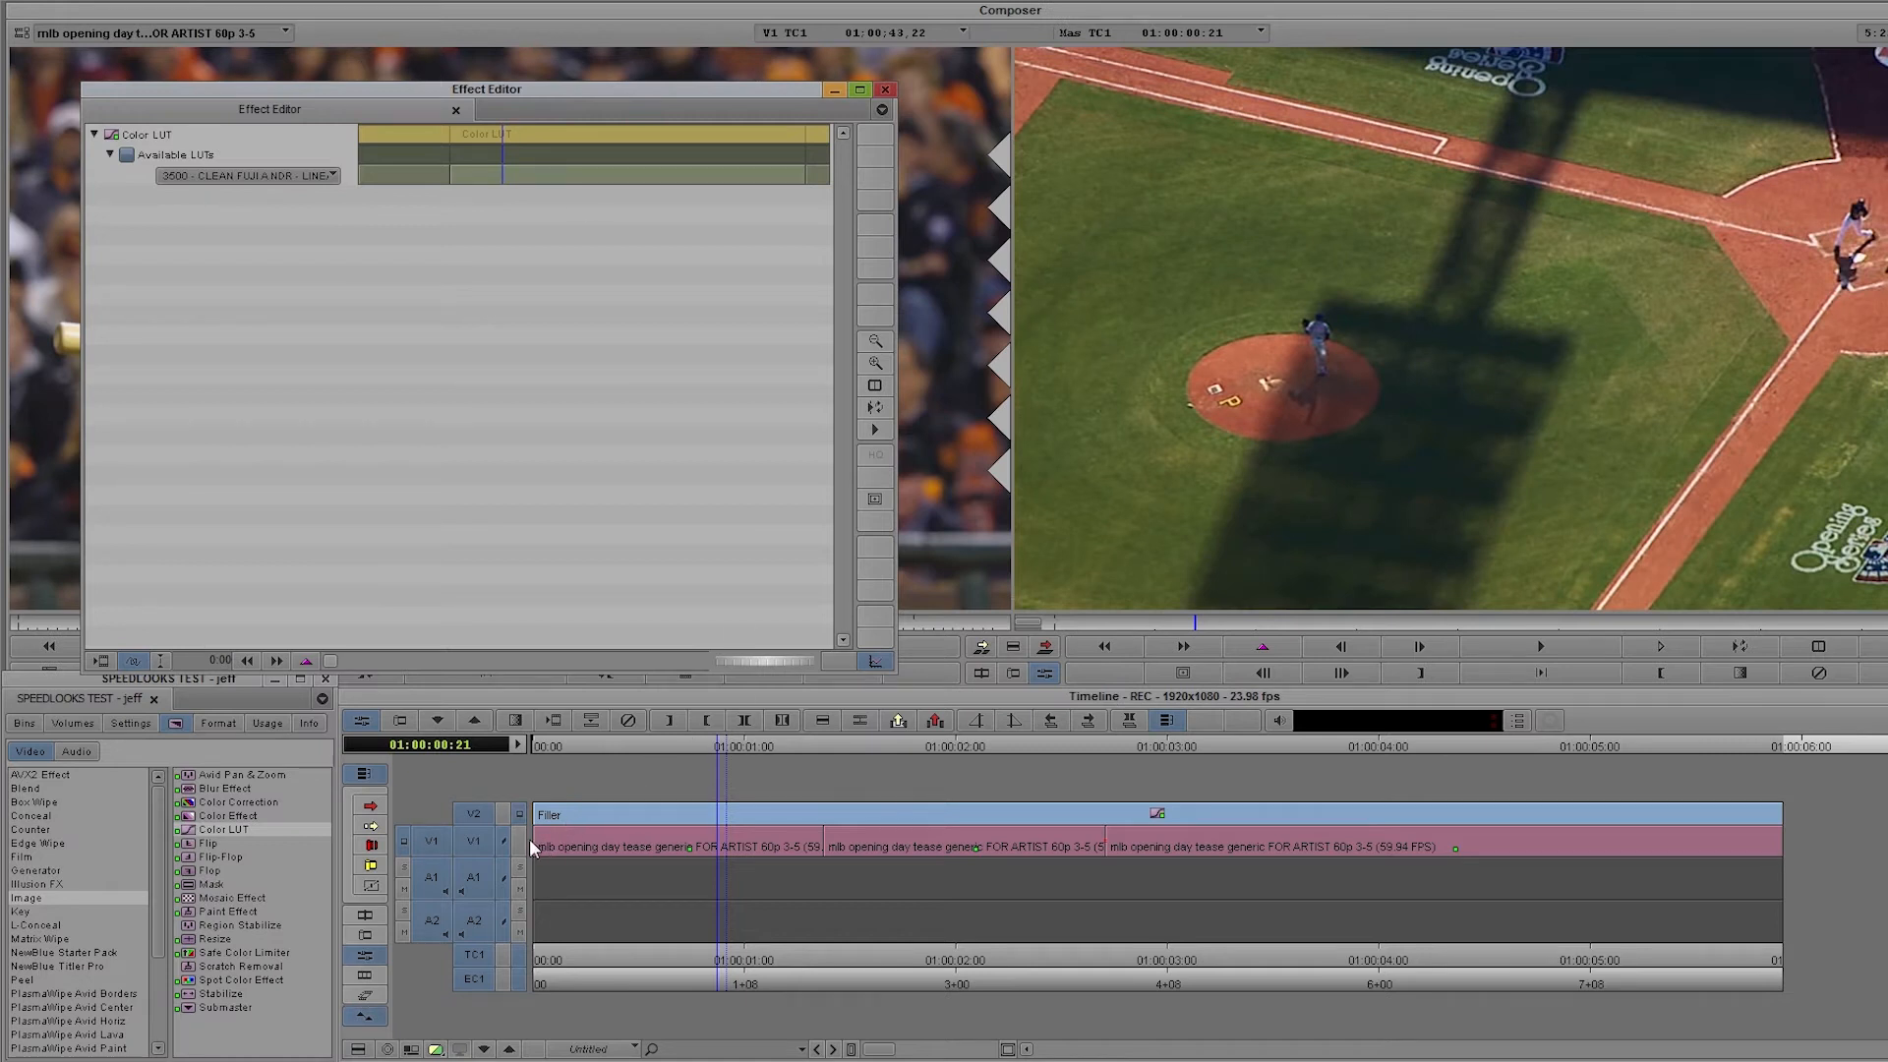
With V2 deselected, color-correct the first V1 clip by lowering its HSL gain to 85.33 and slightly reducing its saturation
drag(754, 746, 1373, 716)
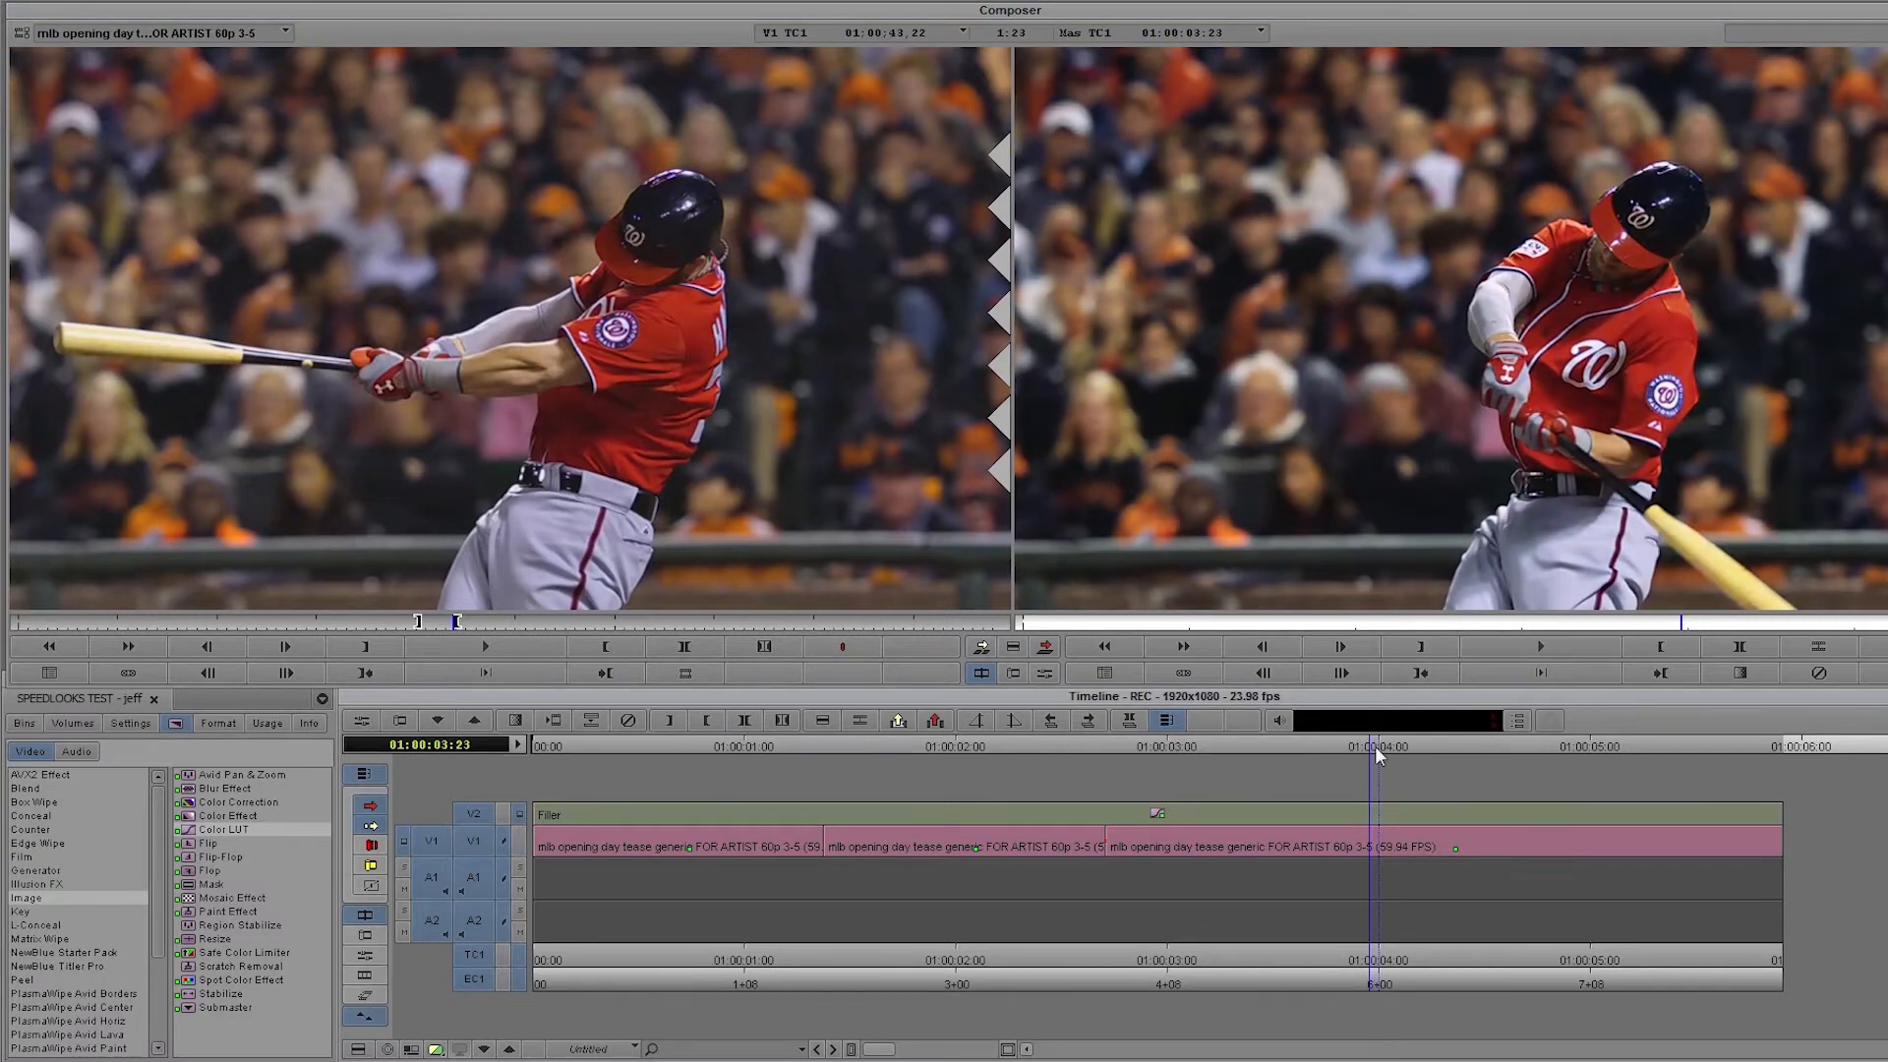
click(481, 817)
click(365, 974)
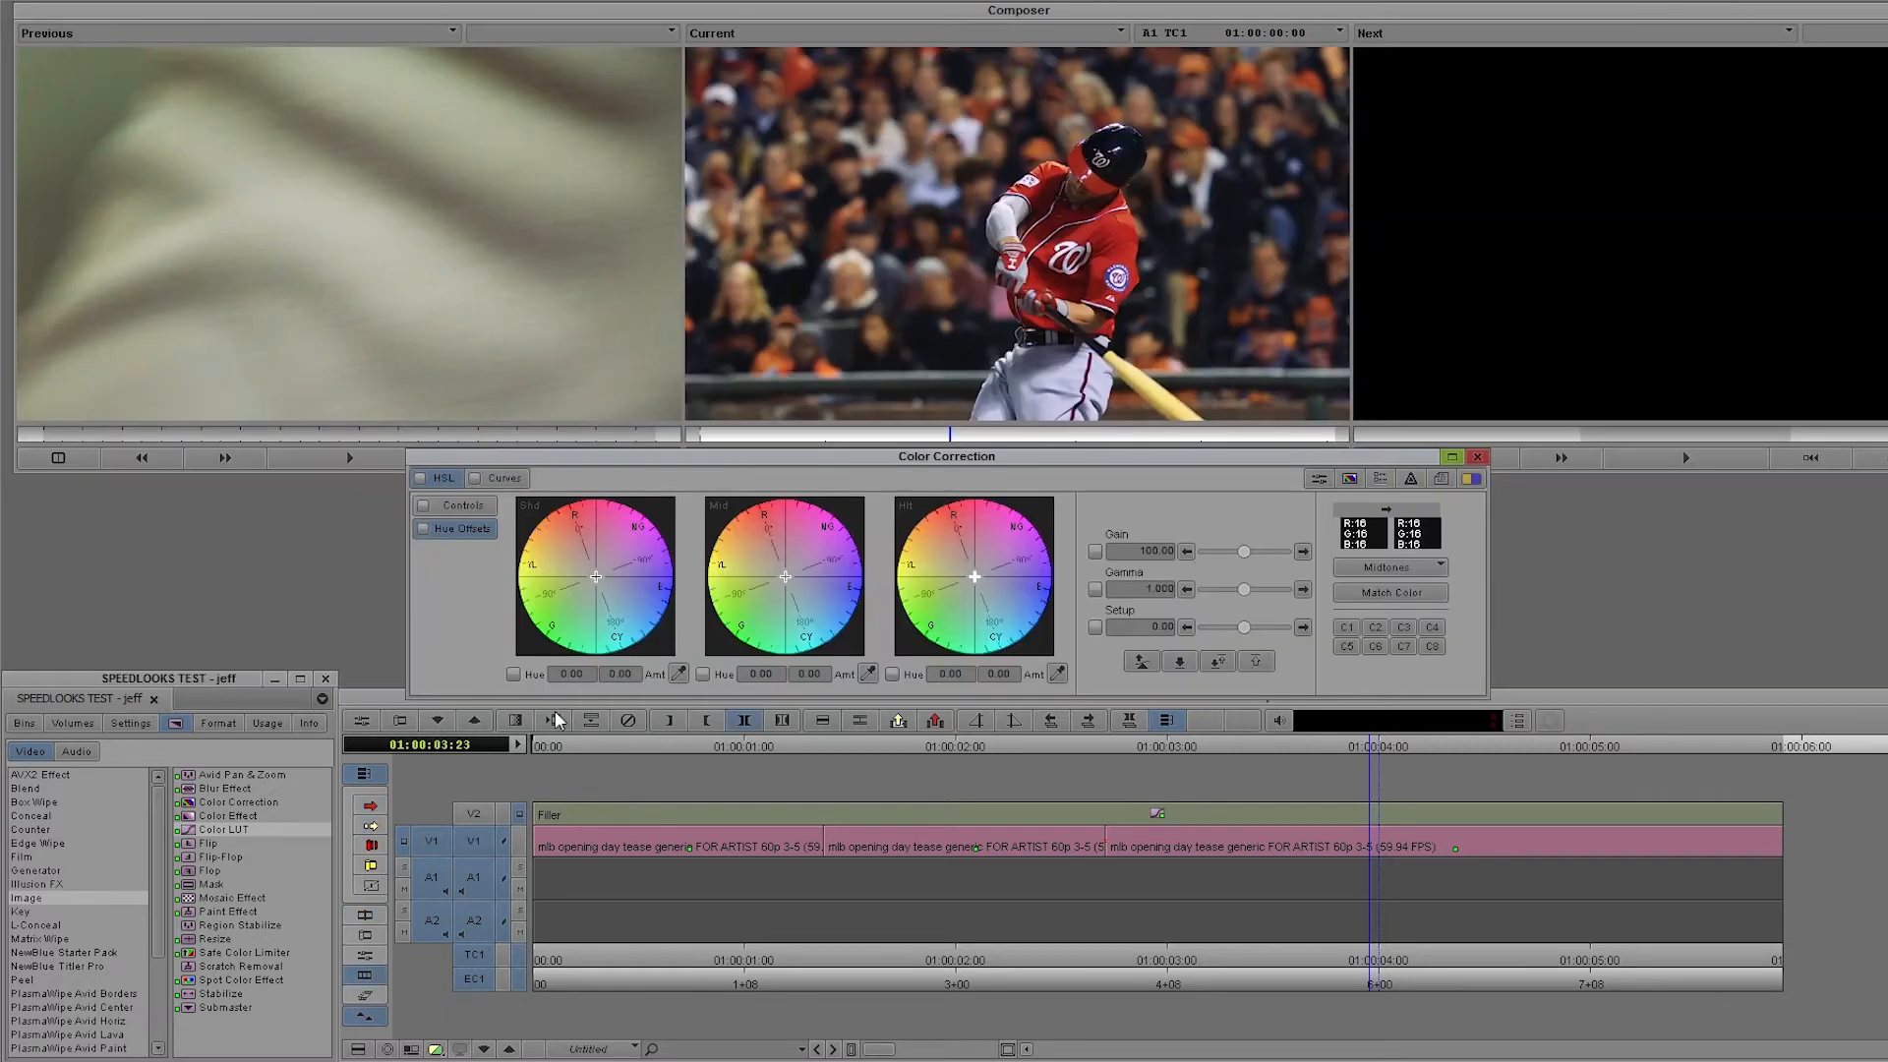
click(1373, 751)
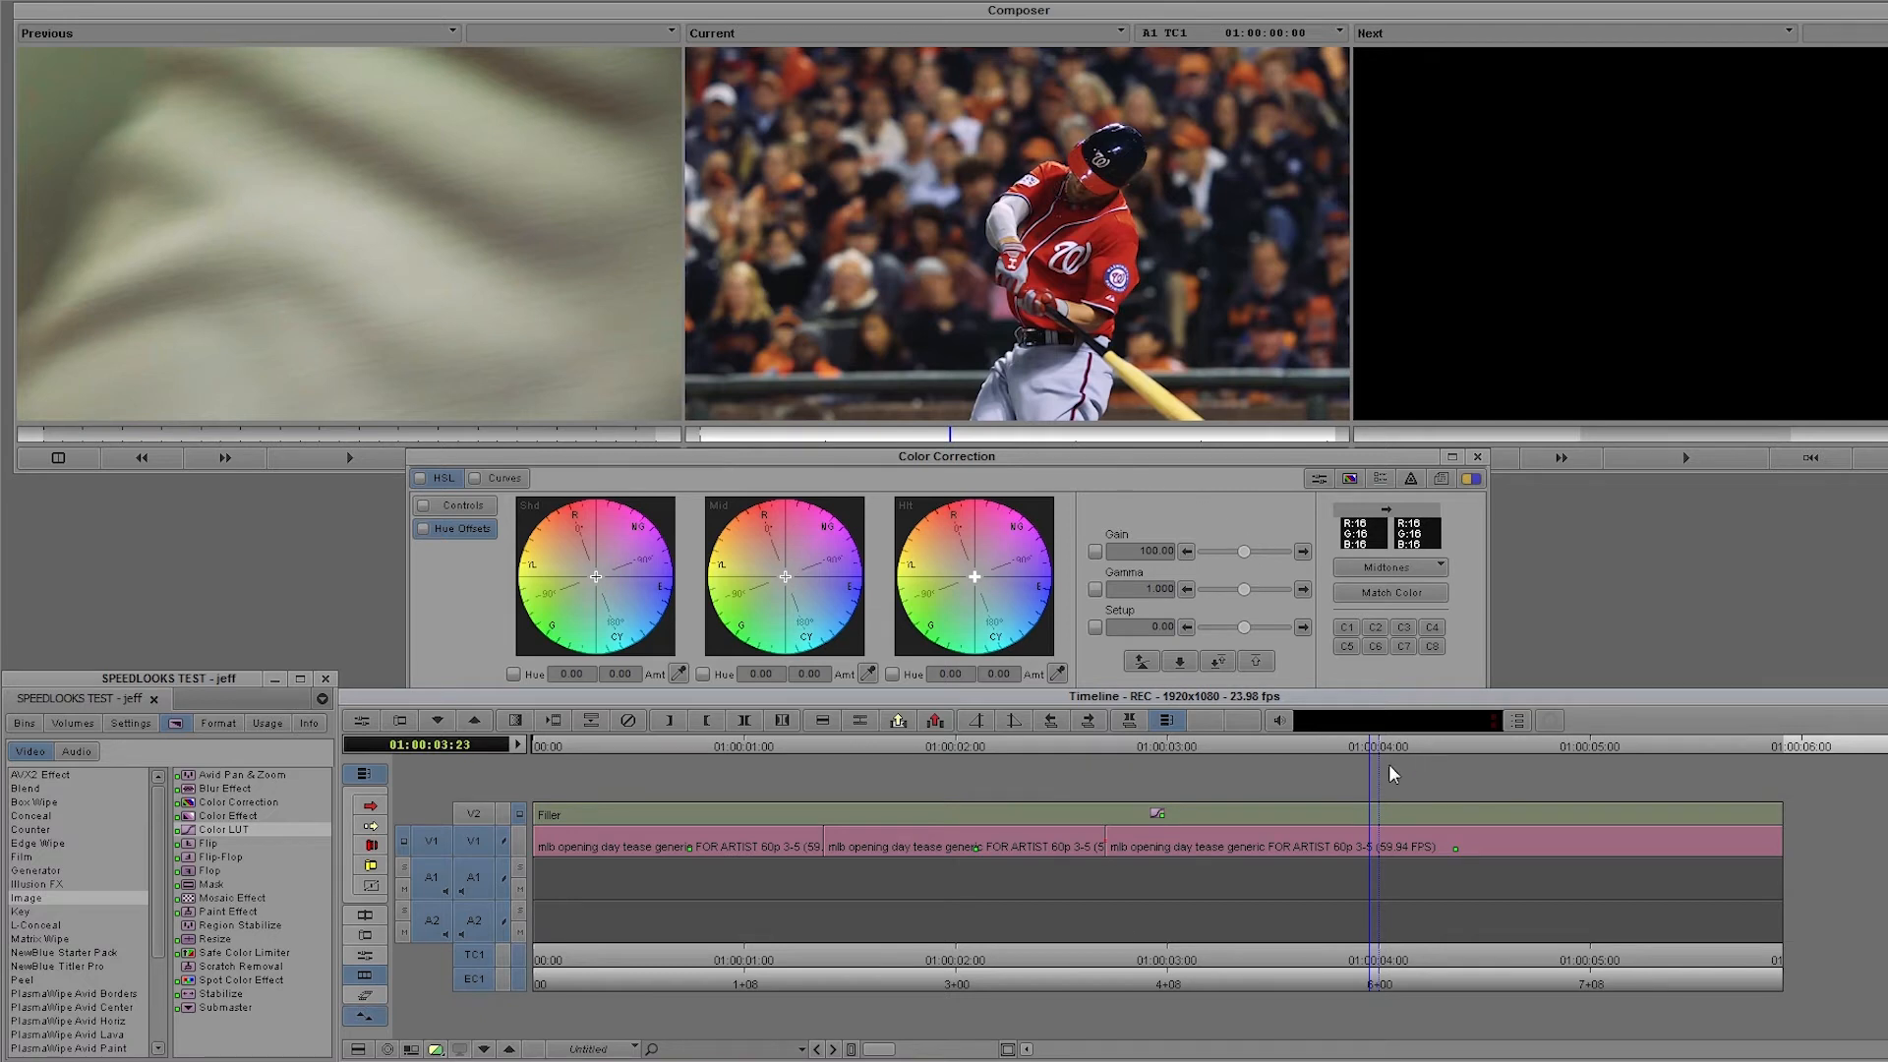
click(1356, 764)
drag(1355, 763, 680, 770)
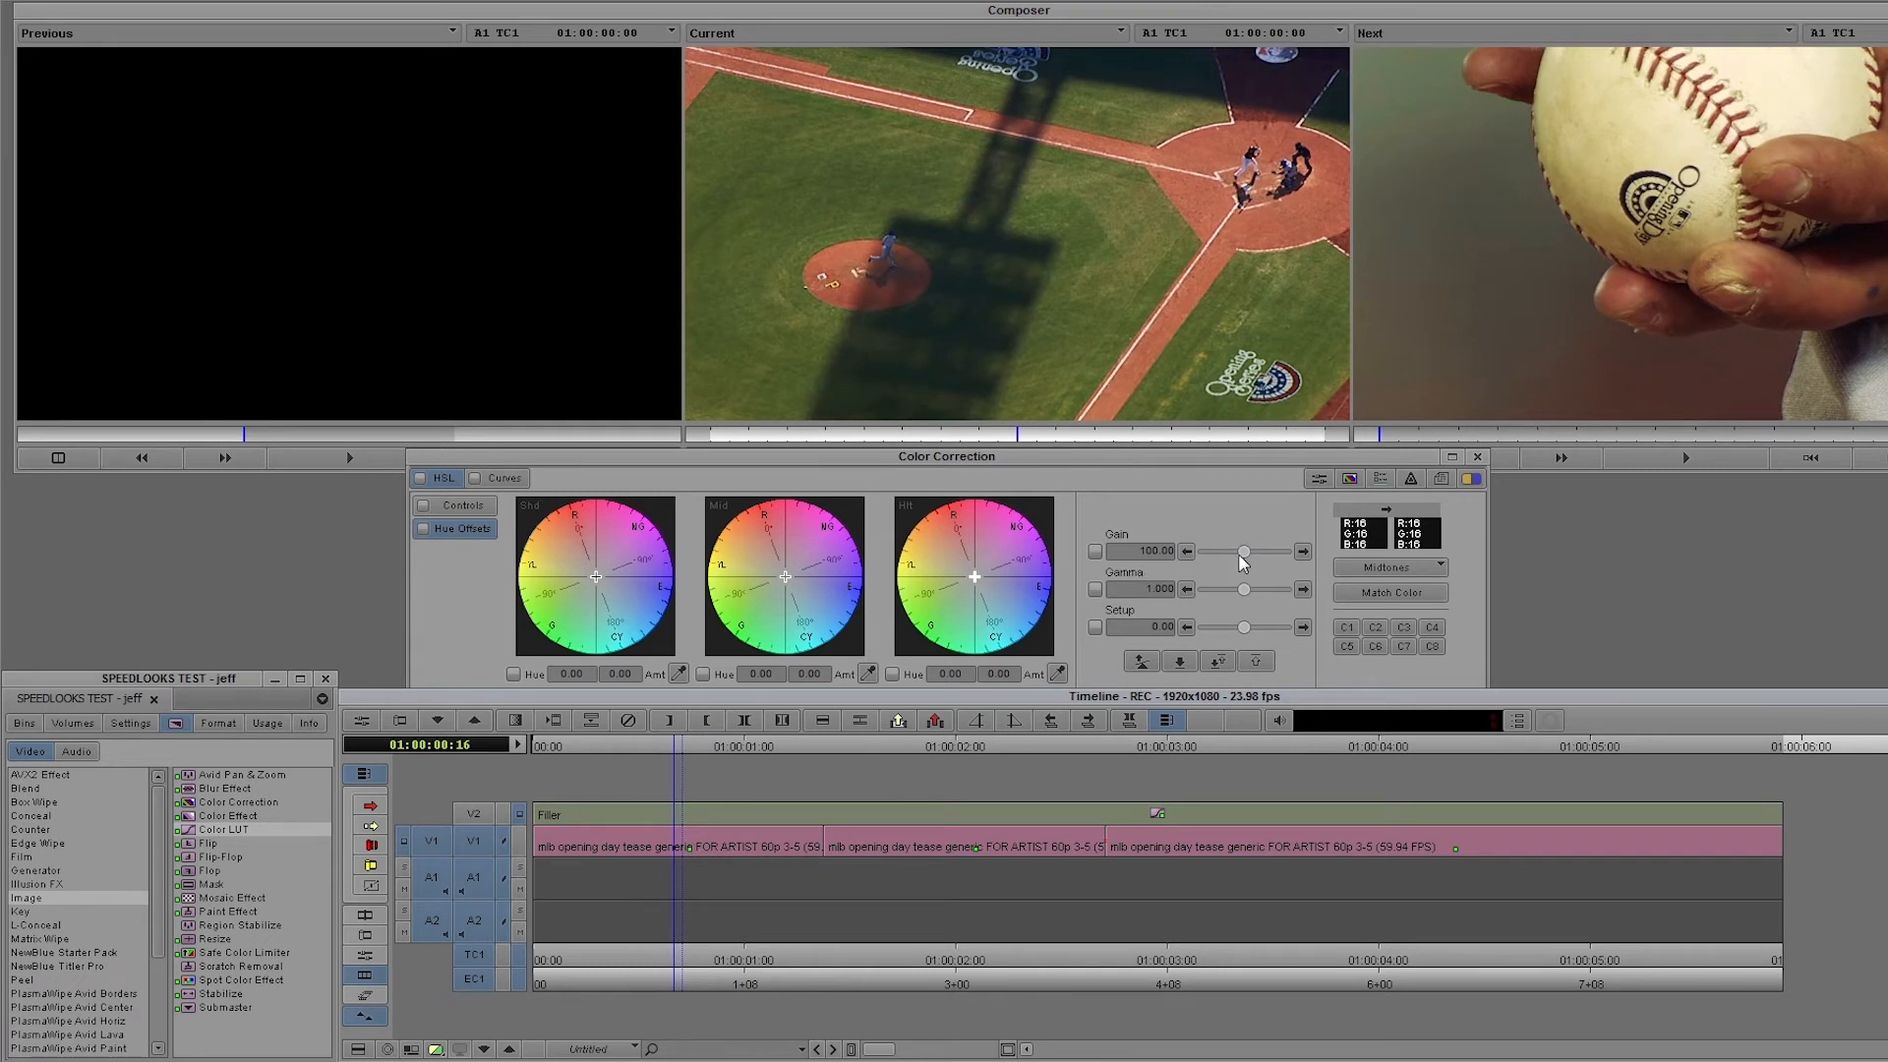
drag(1244, 551, 1237, 557)
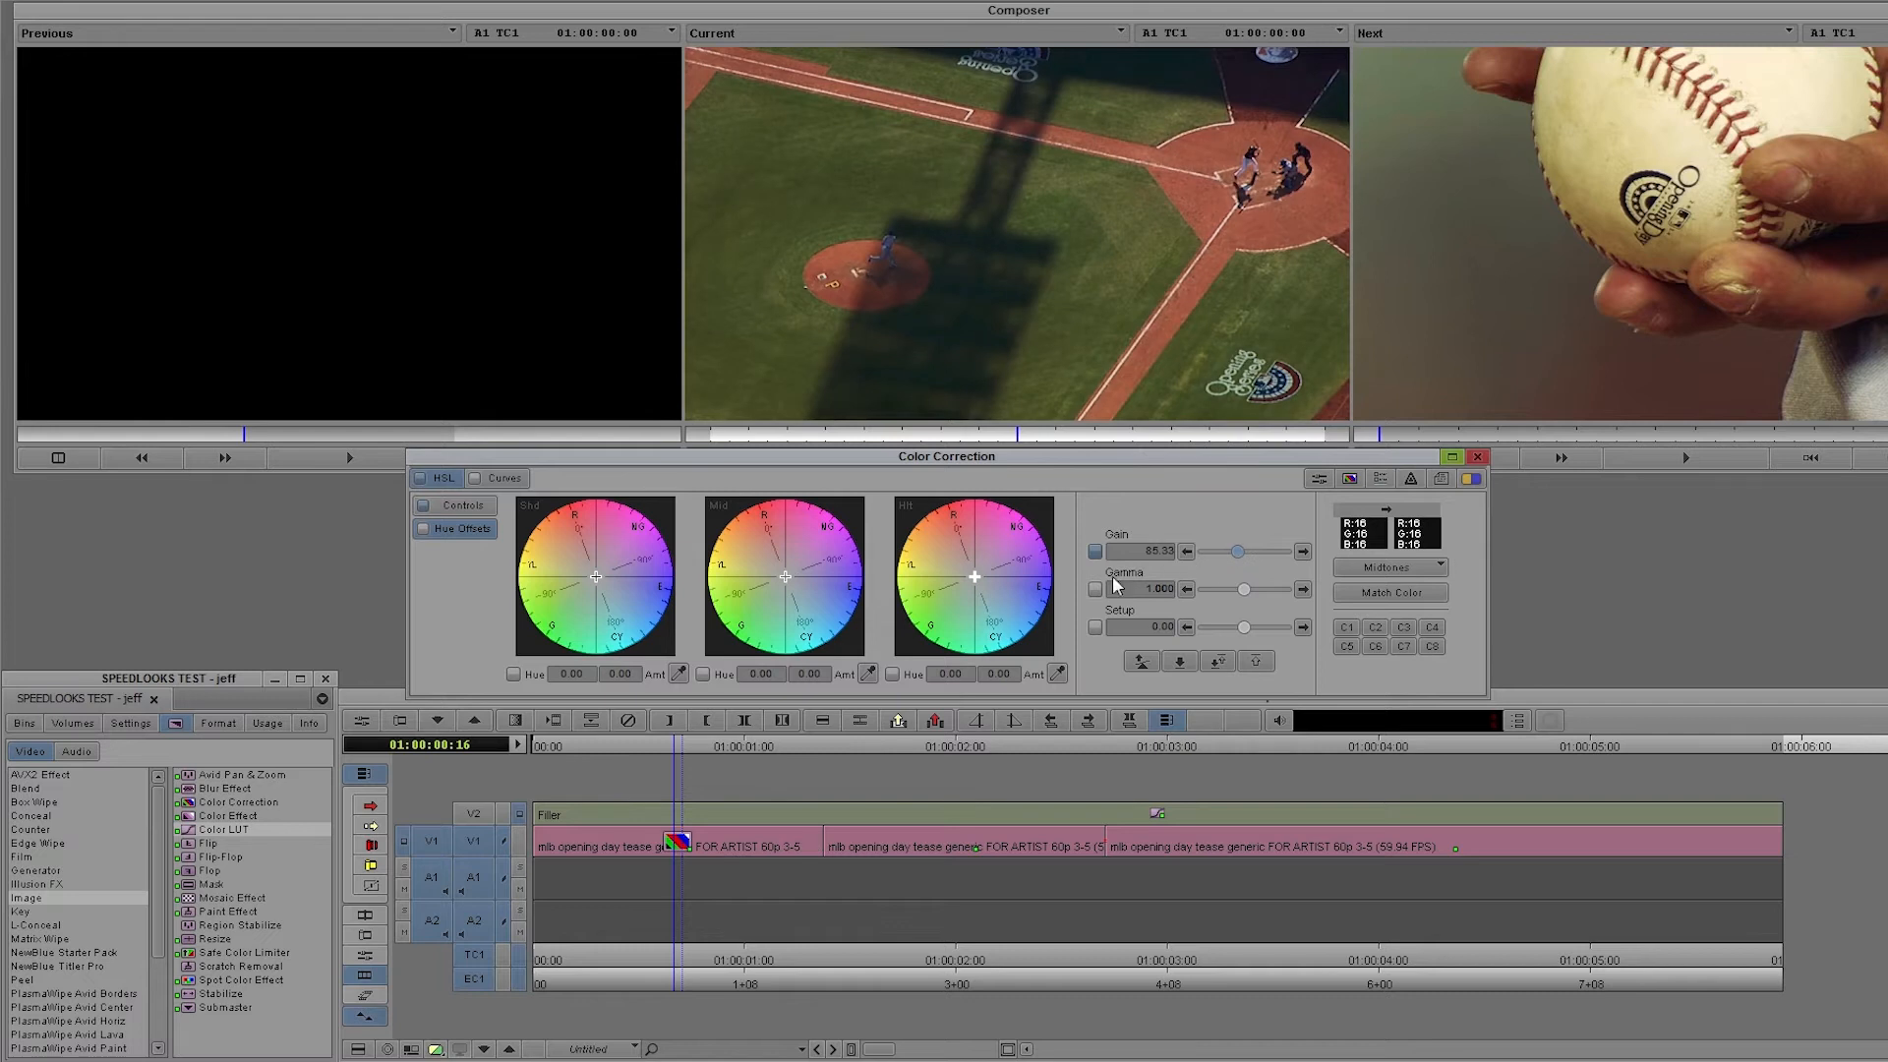
click(480, 509)
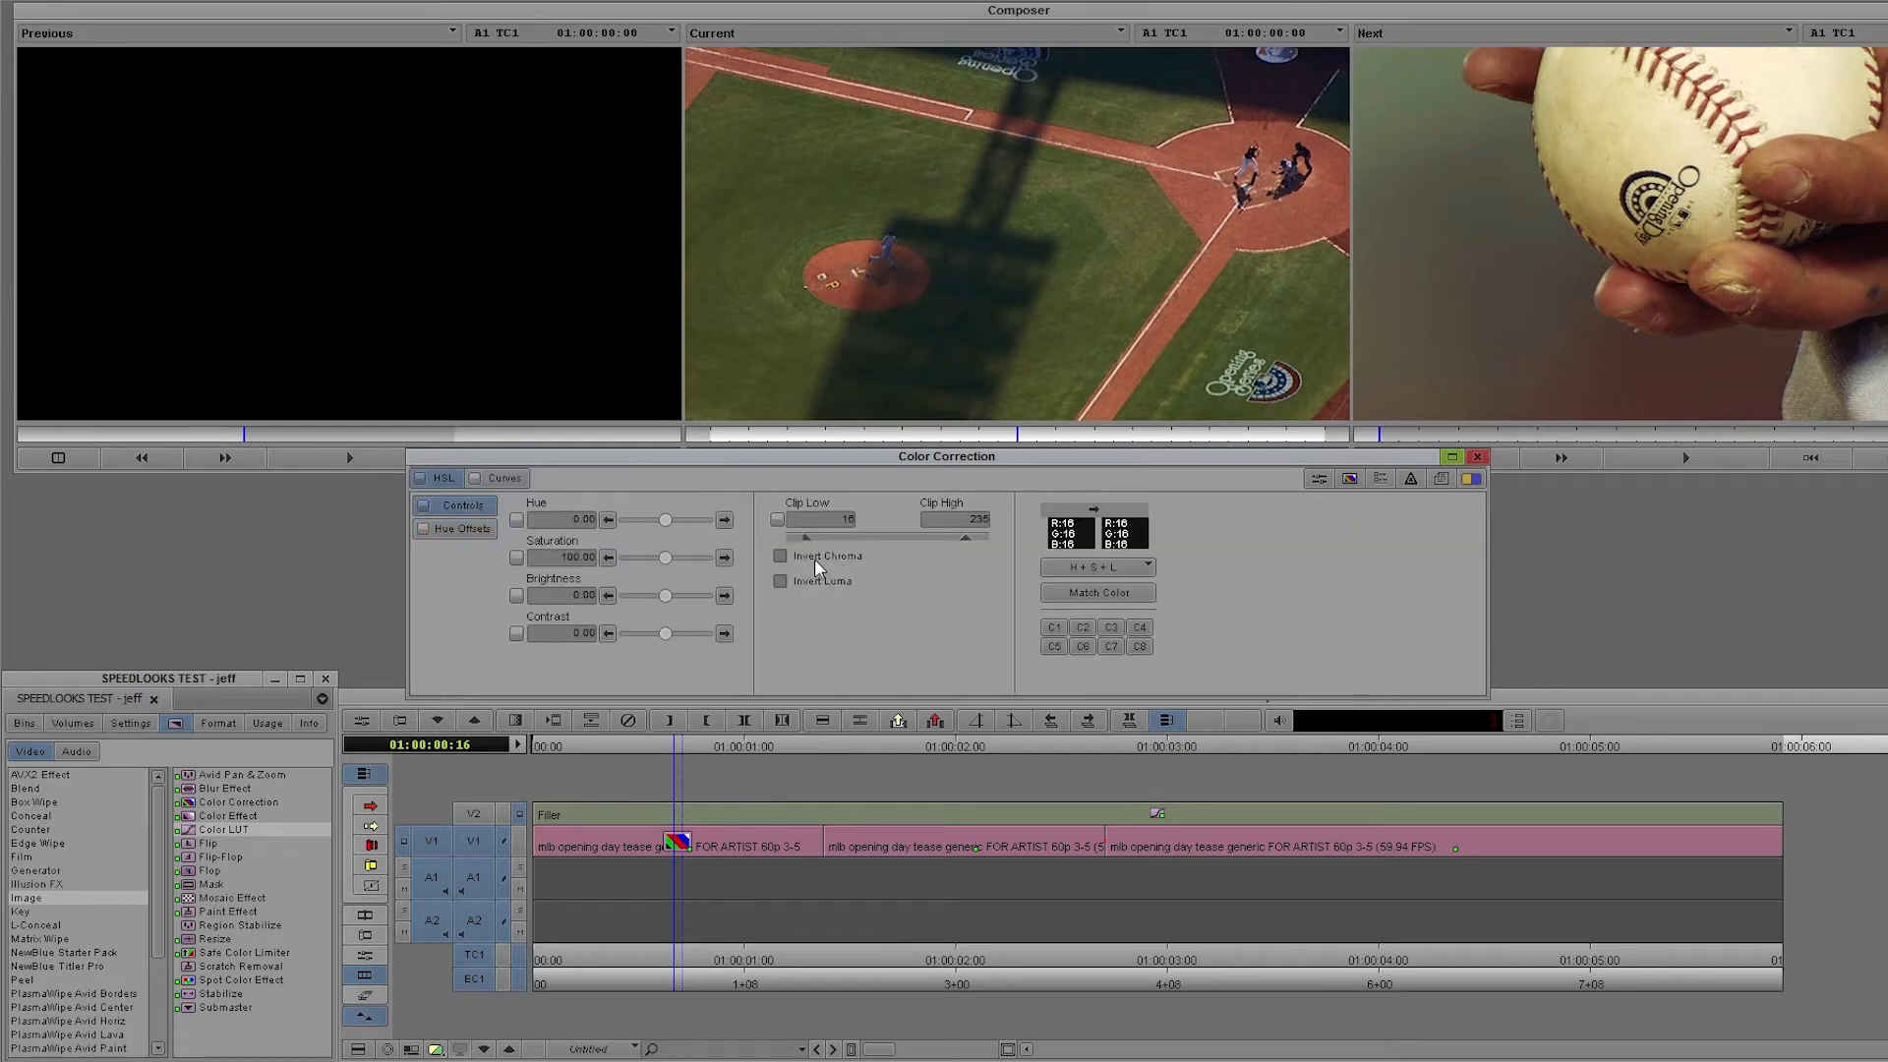
drag(668, 552, 663, 551)
Slightly lower the HSL gain of the second clip on V1, the close-up of the baseball
drag(676, 767, 923, 780)
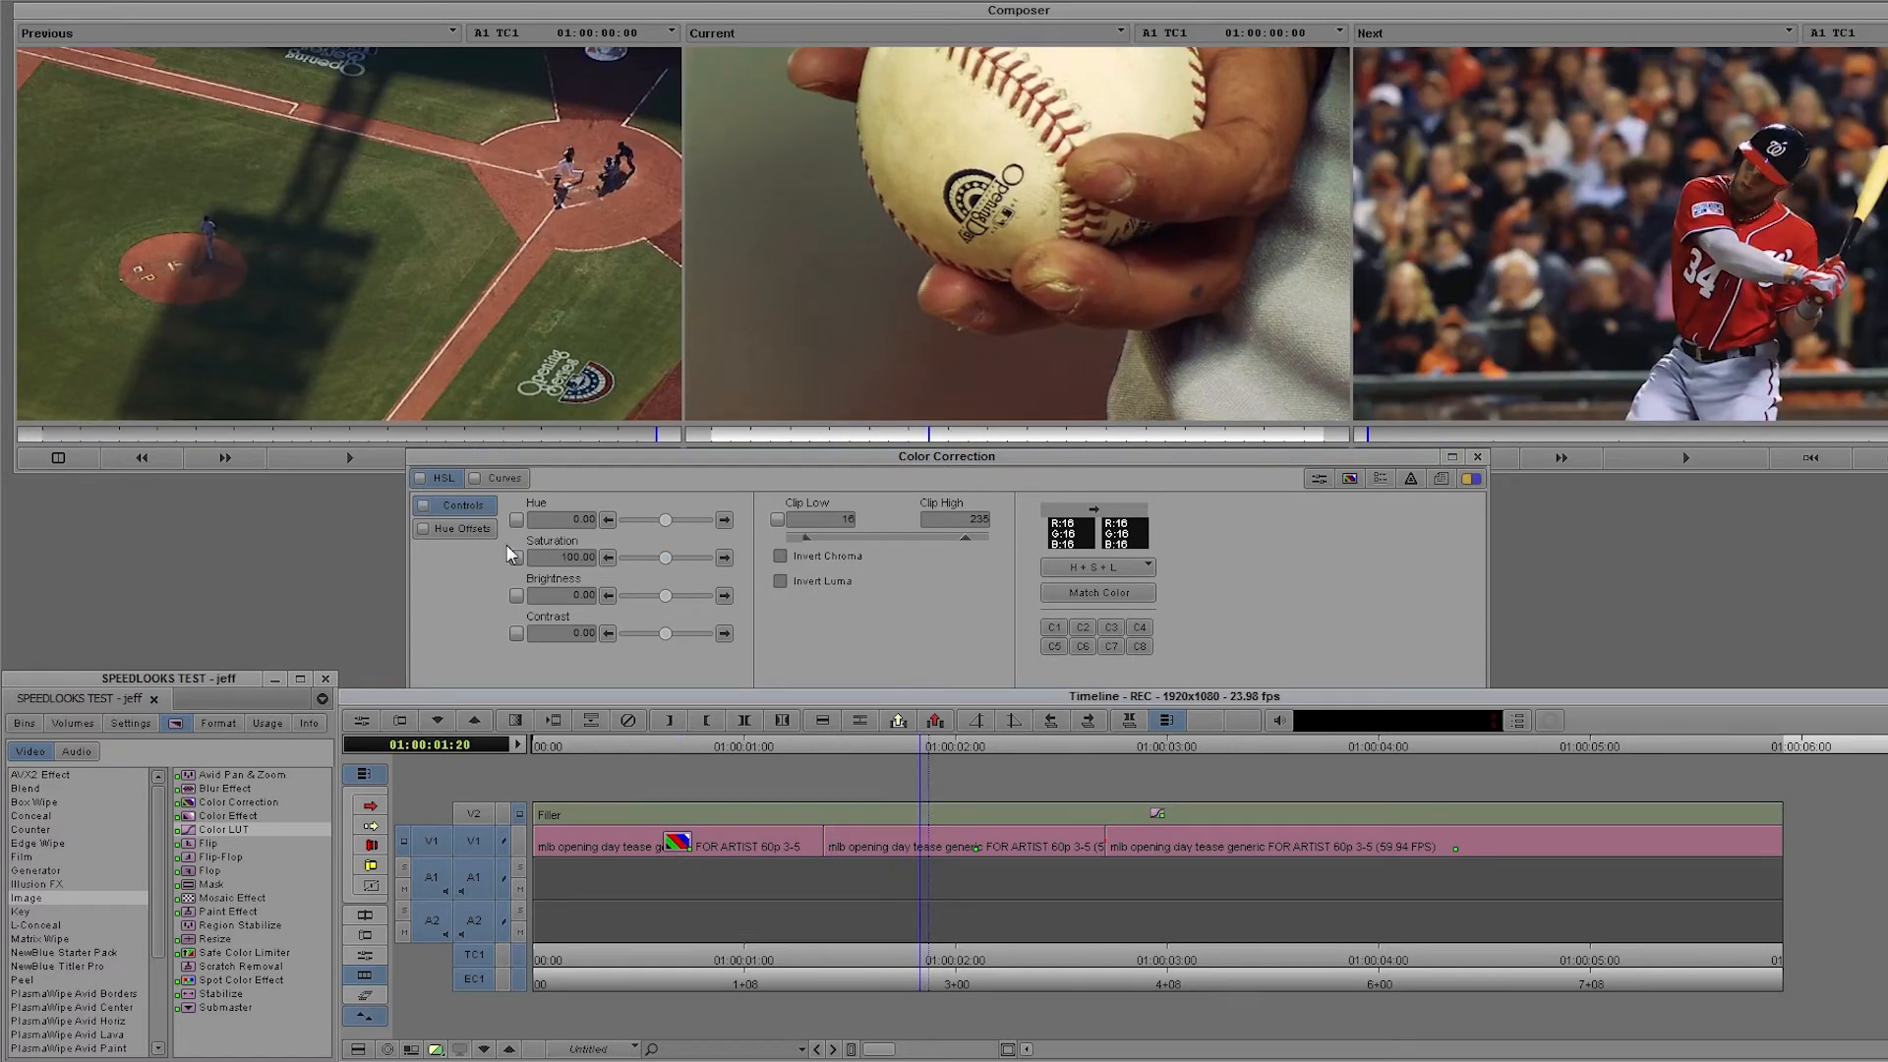
click(454, 532)
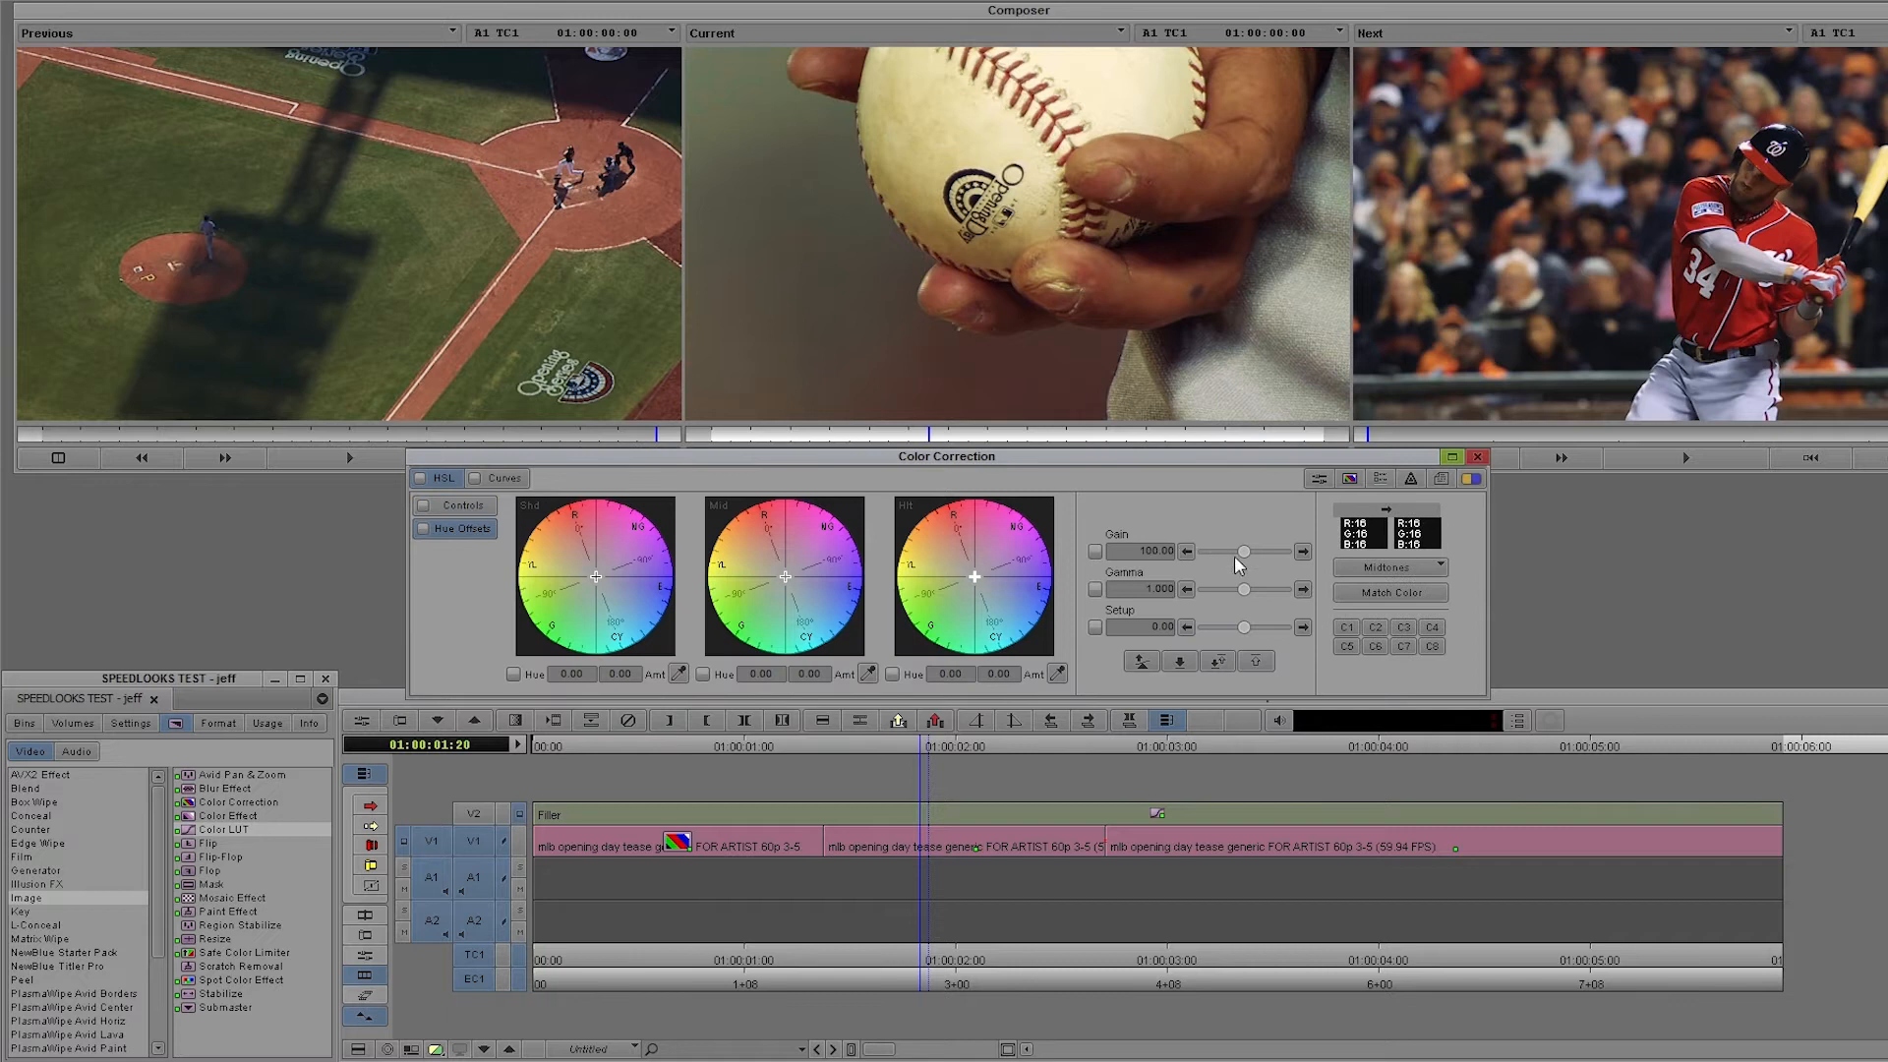
drag(1242, 552, 1235, 557)
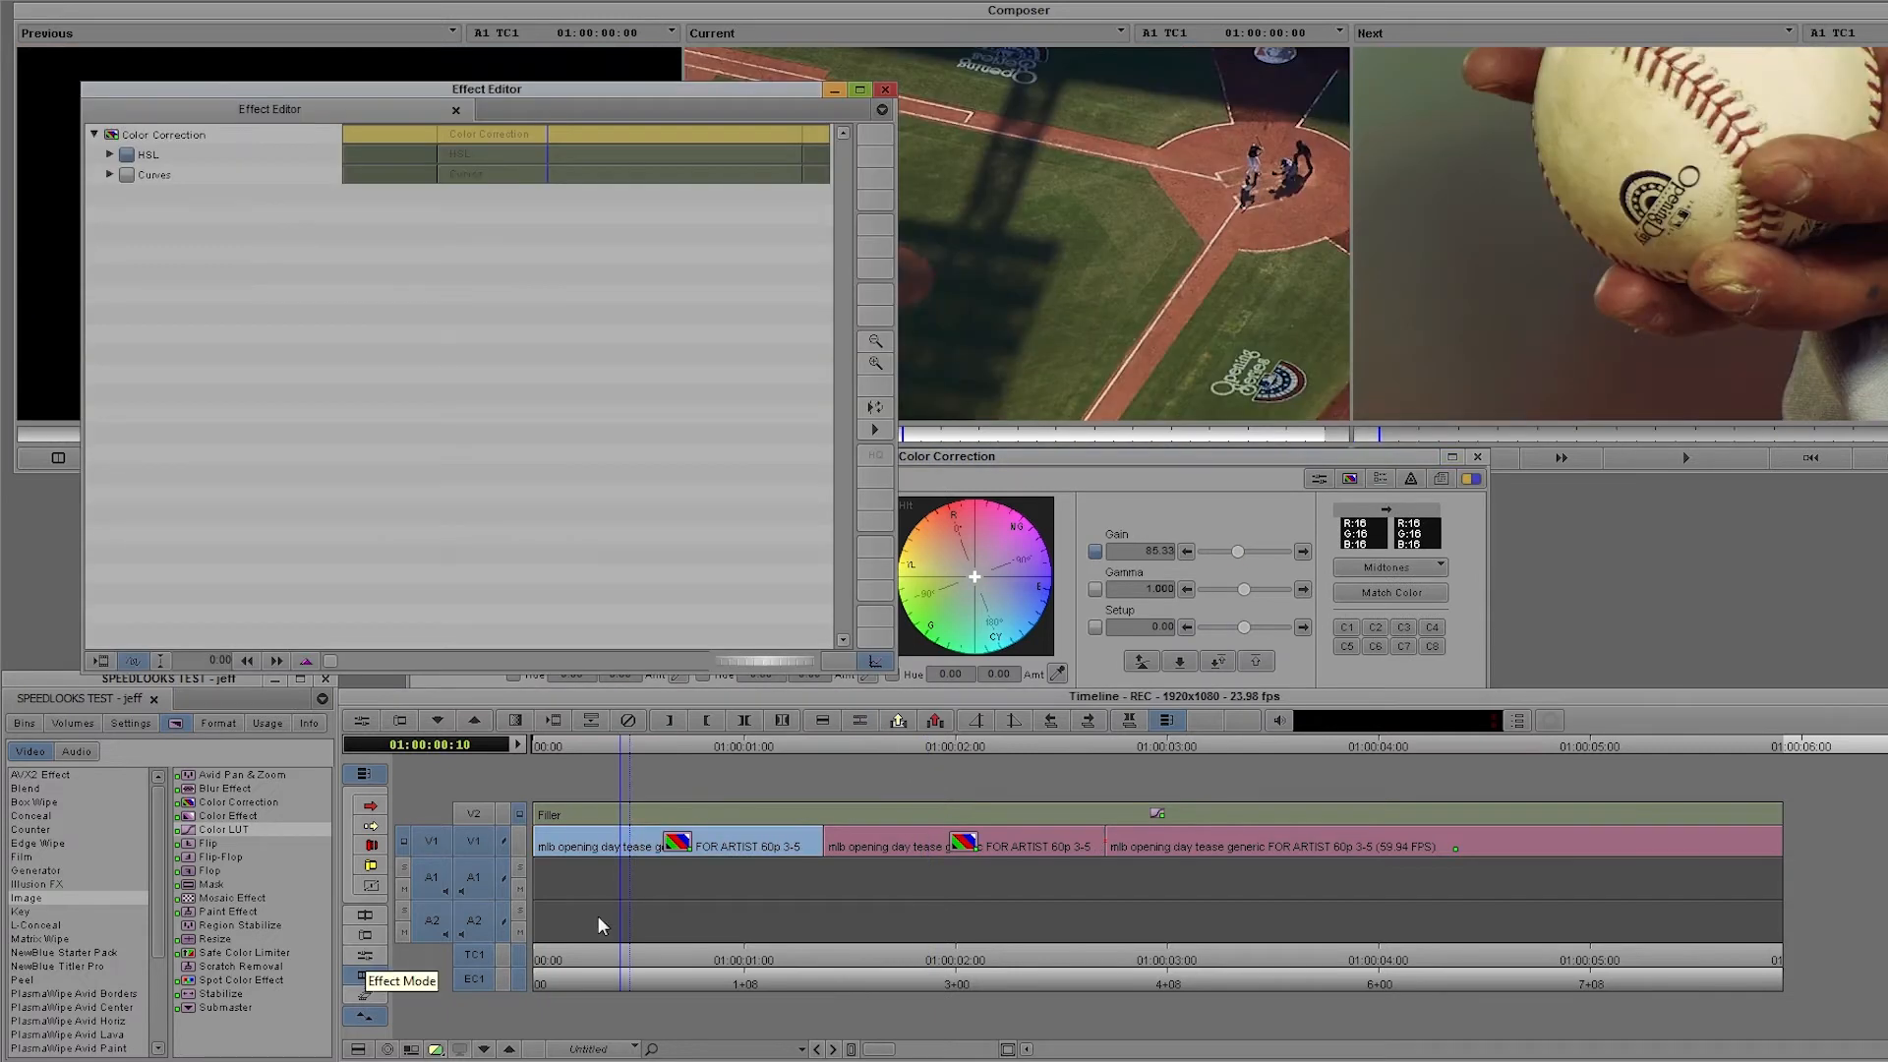
Switch the V2 Color LUT to 3528 - GOLD RUSH LDR - LINEAR v4.0 (3D) and reduce the saturation of the look to 66.67
click(814, 812)
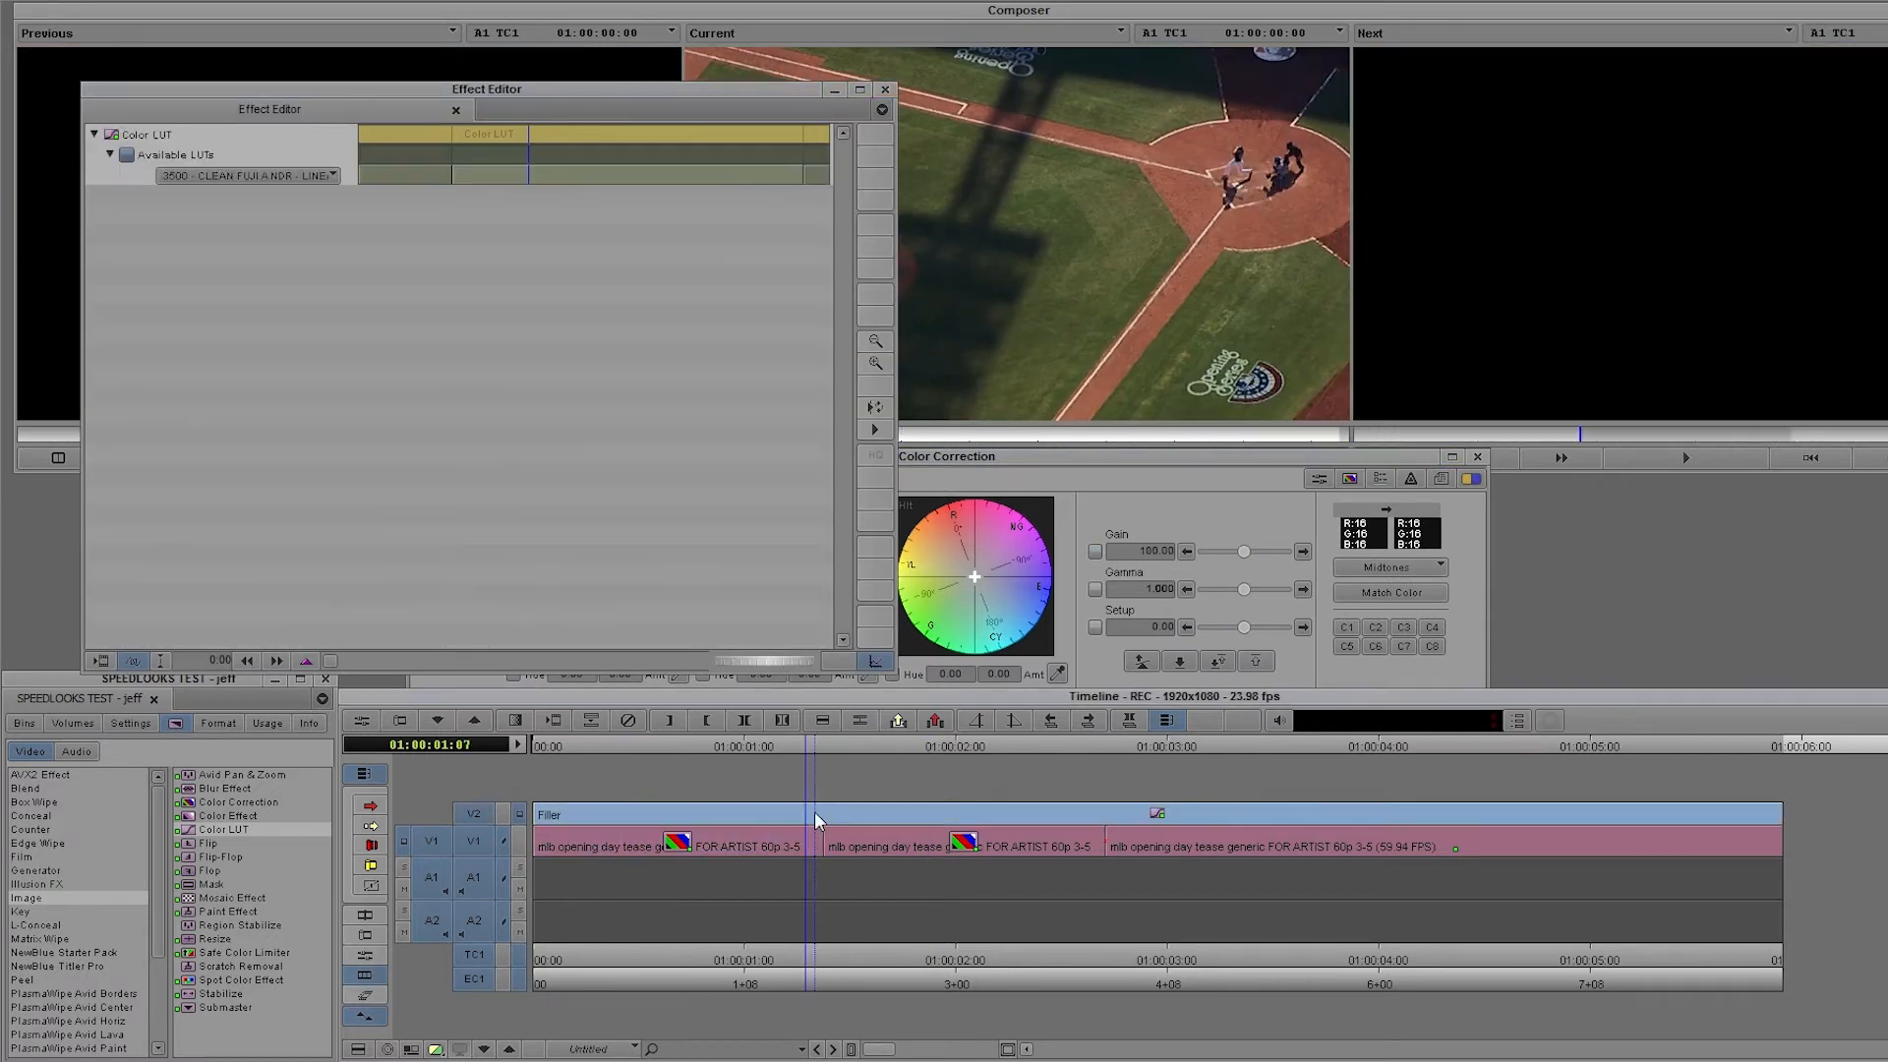
click(310, 173)
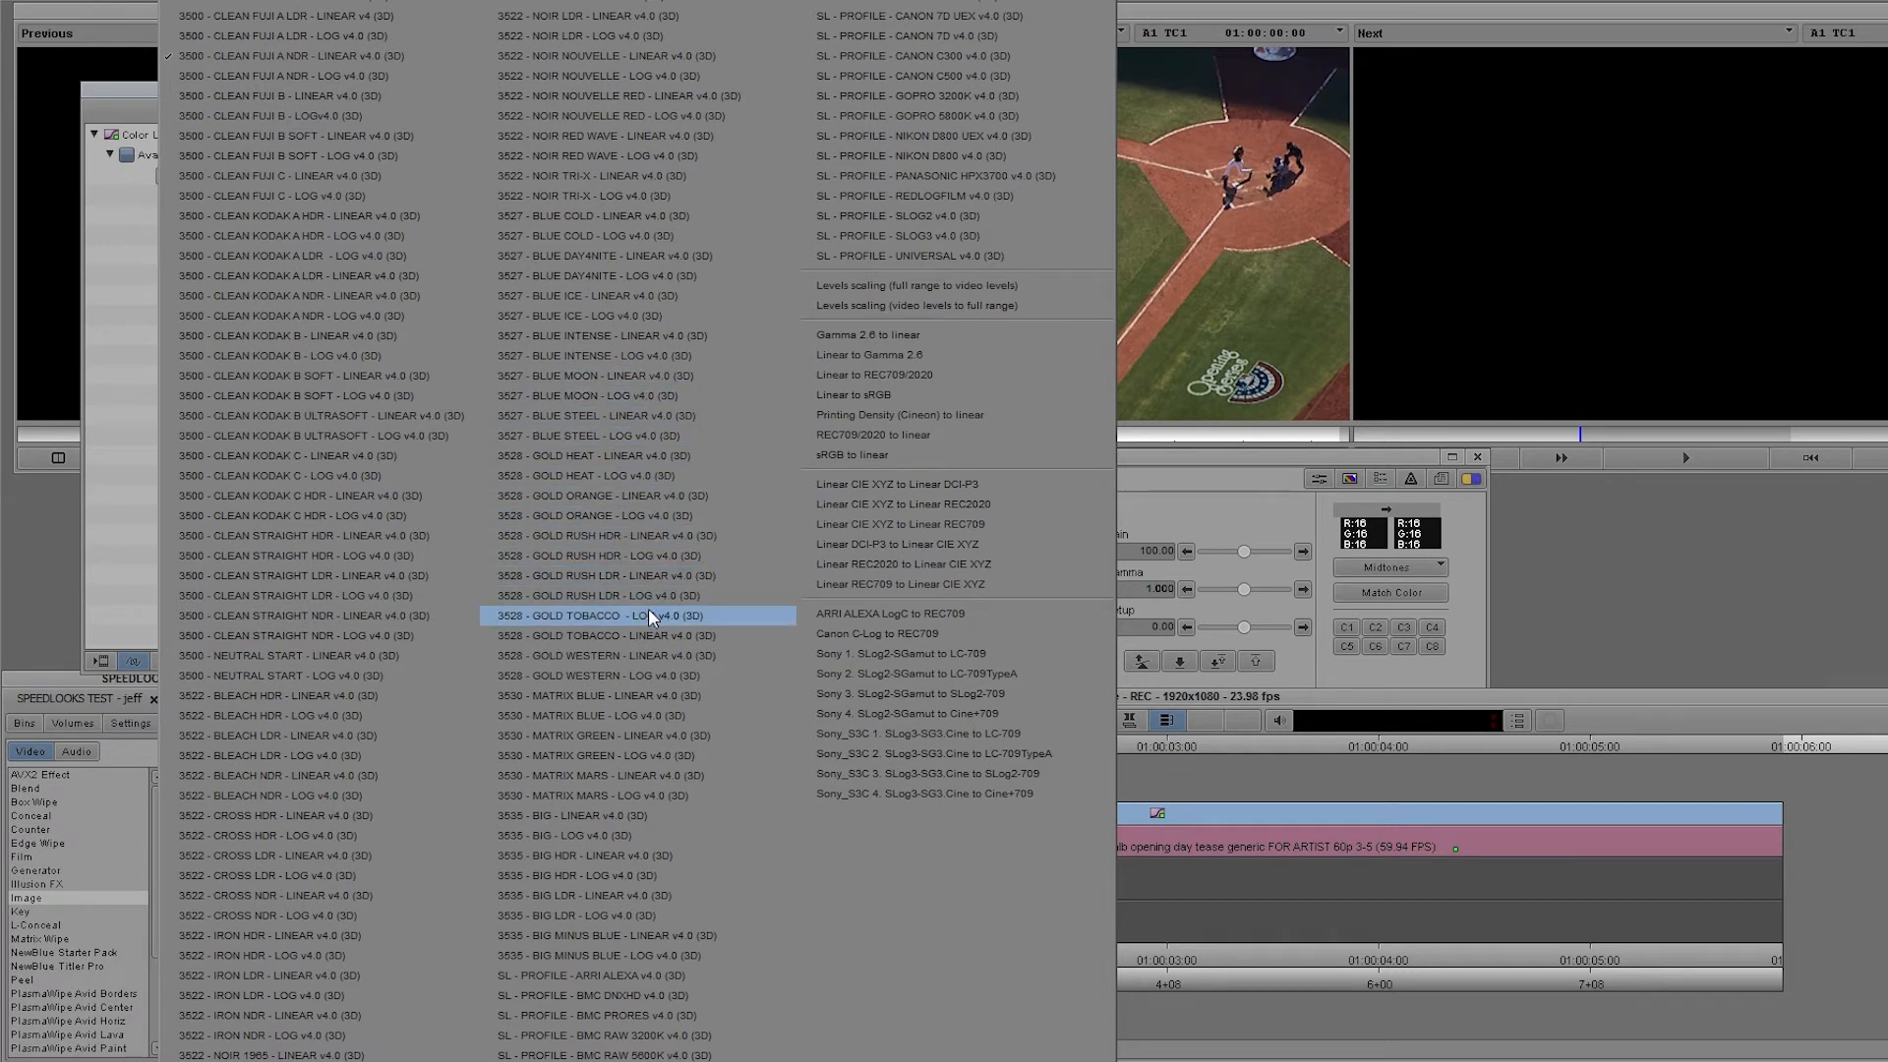
click(666, 579)
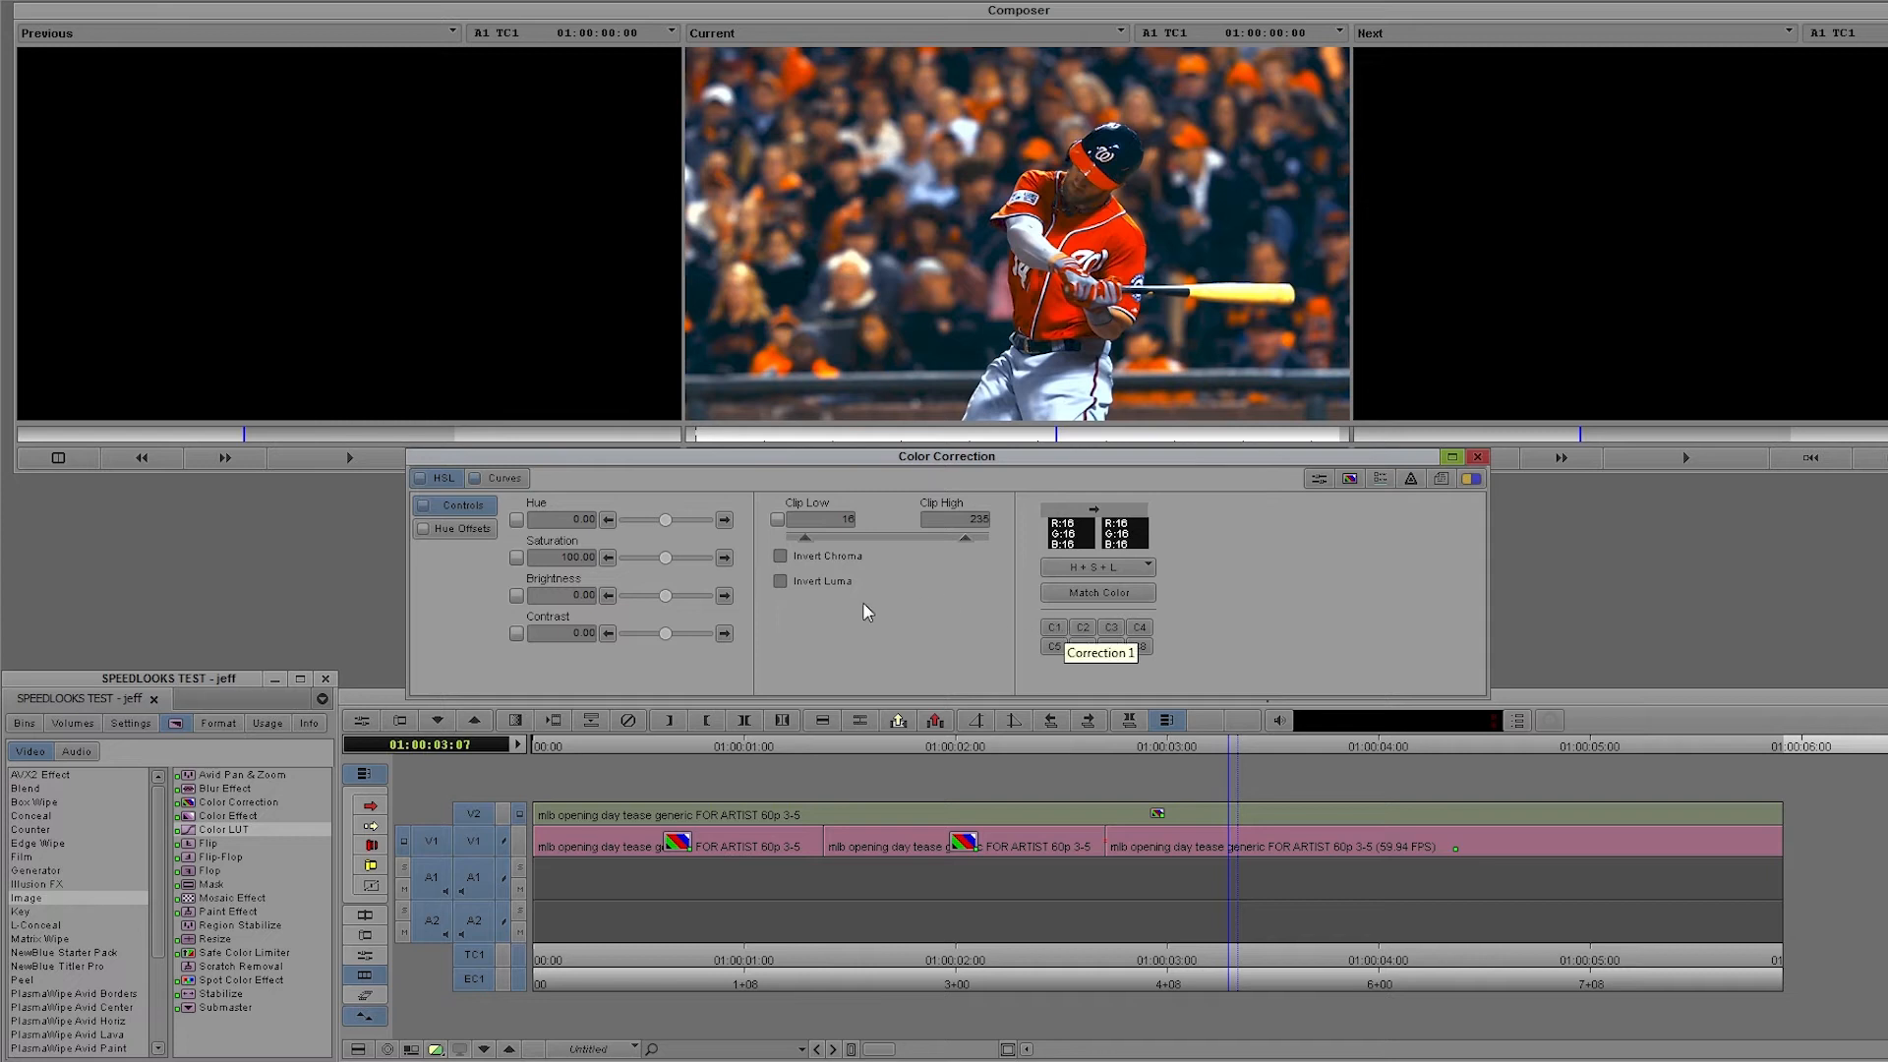
drag(669, 558, 659, 558)
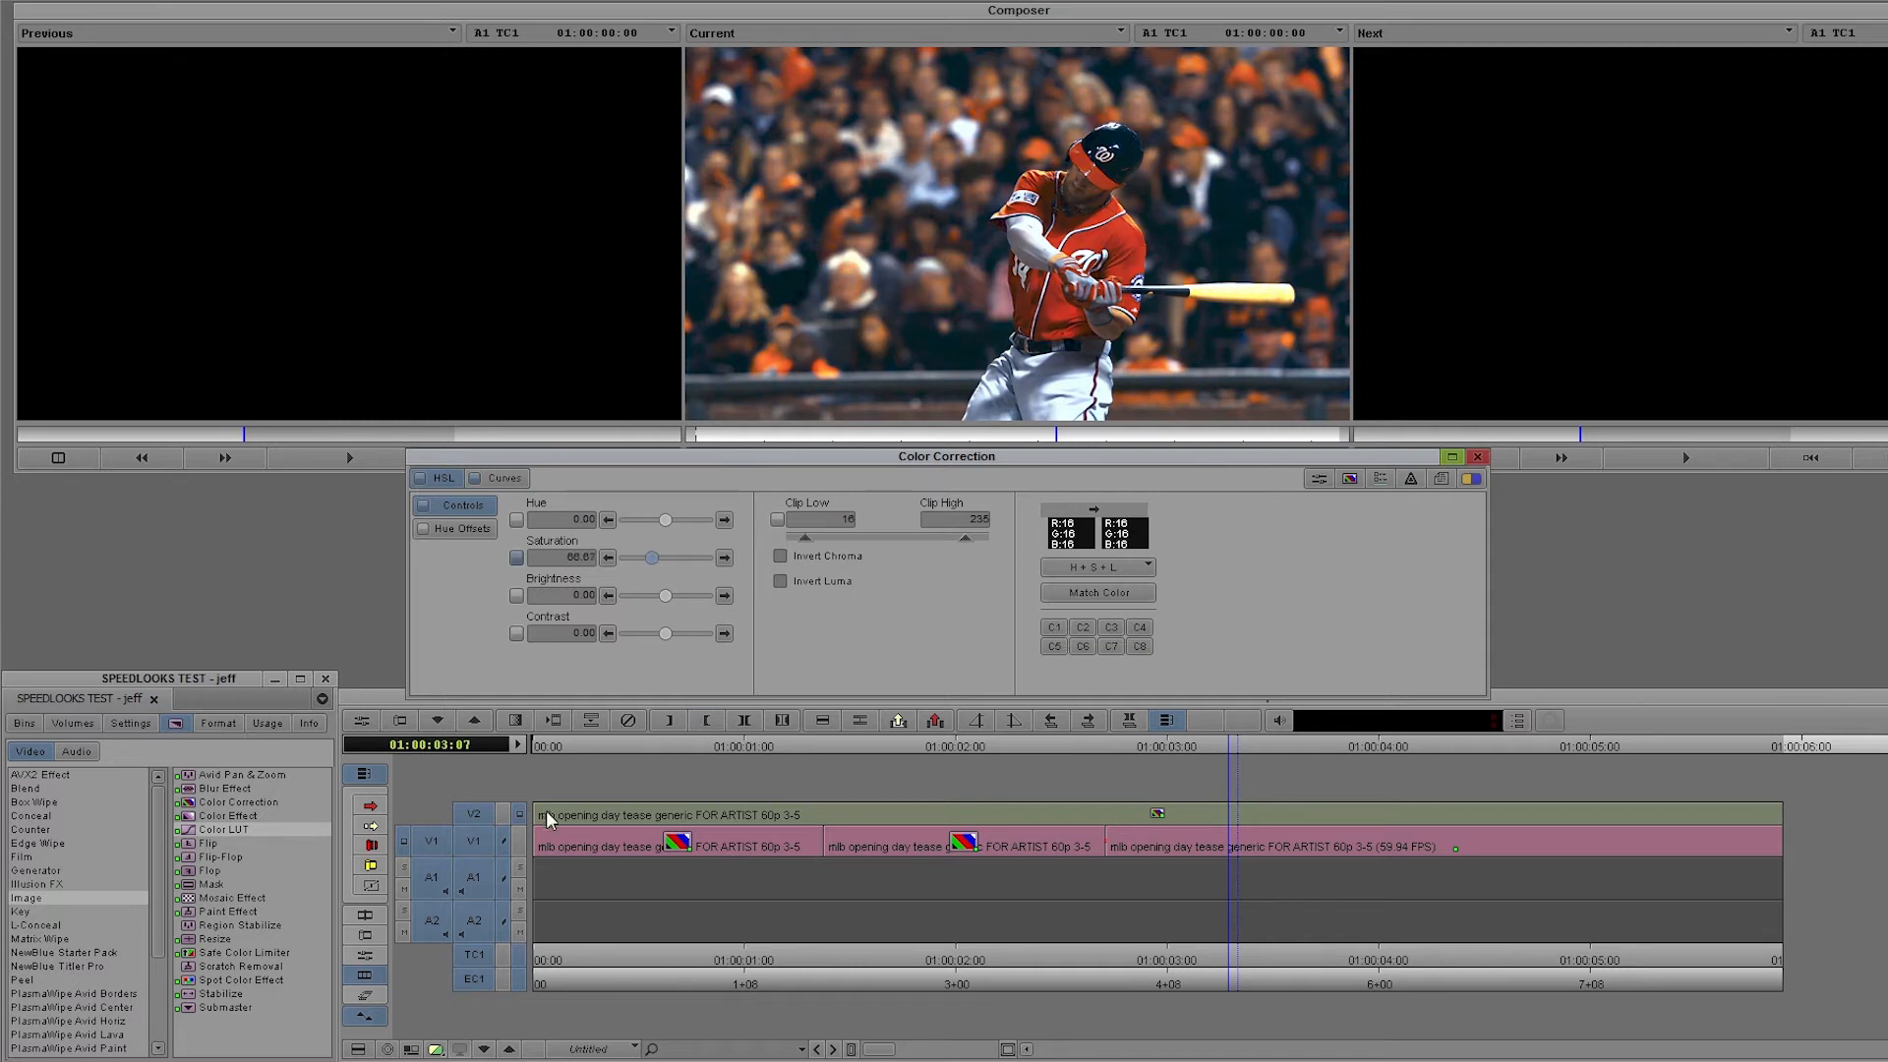
Compare the batter shot with and without the V2 look at different frames, and close the Color Correction tool
click(518, 842)
click(519, 814)
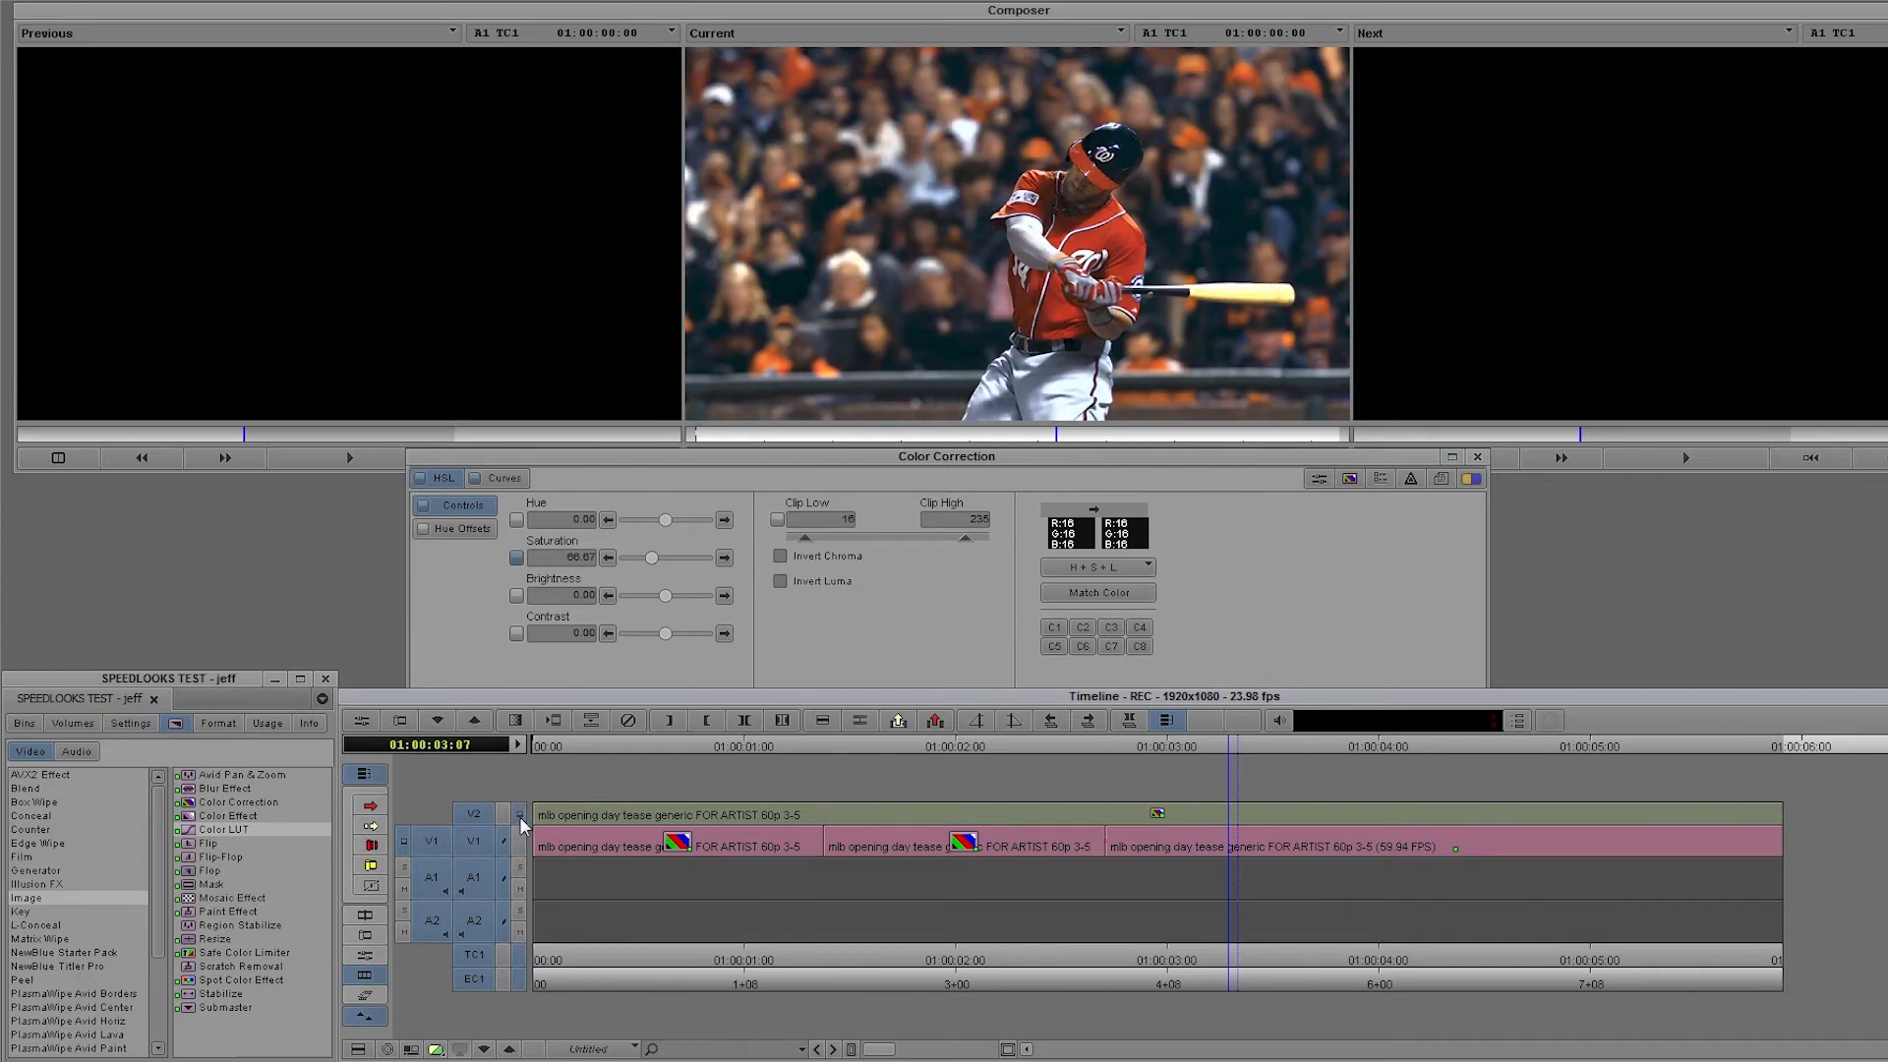
drag(1231, 745, 1500, 773)
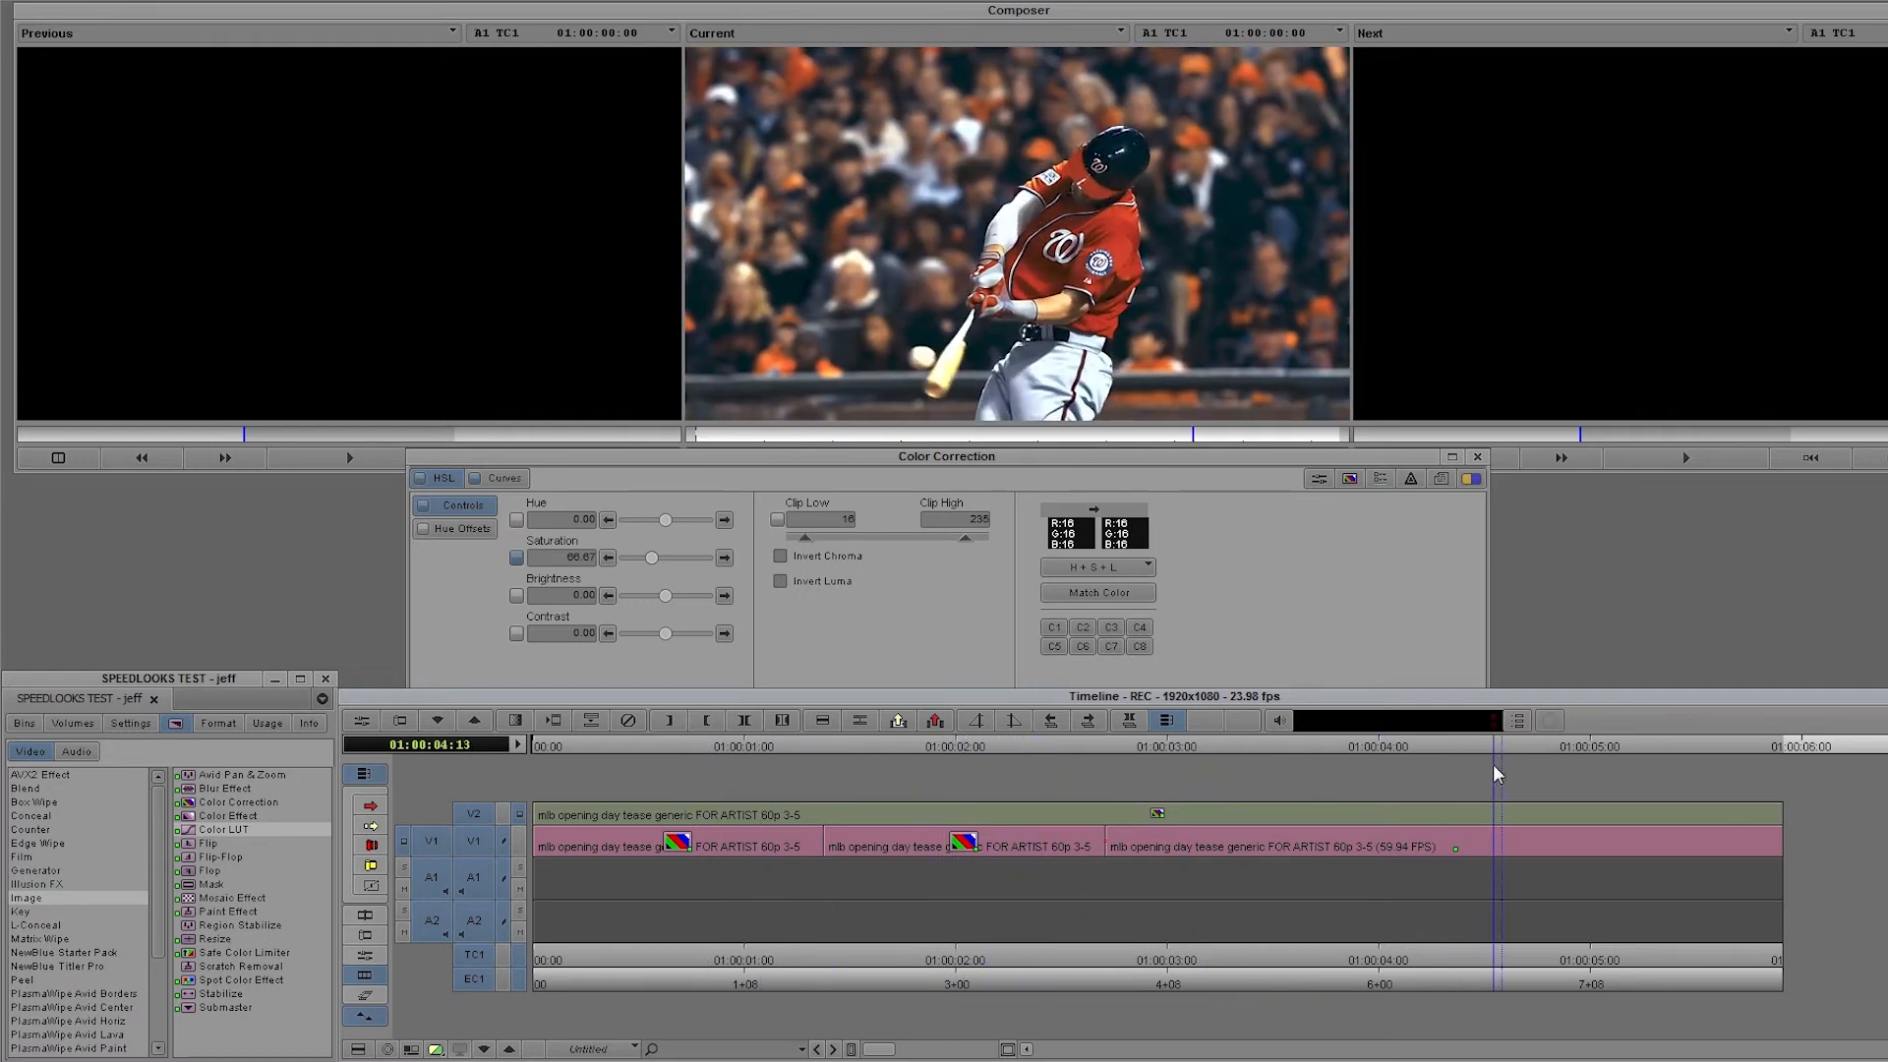
click(518, 816)
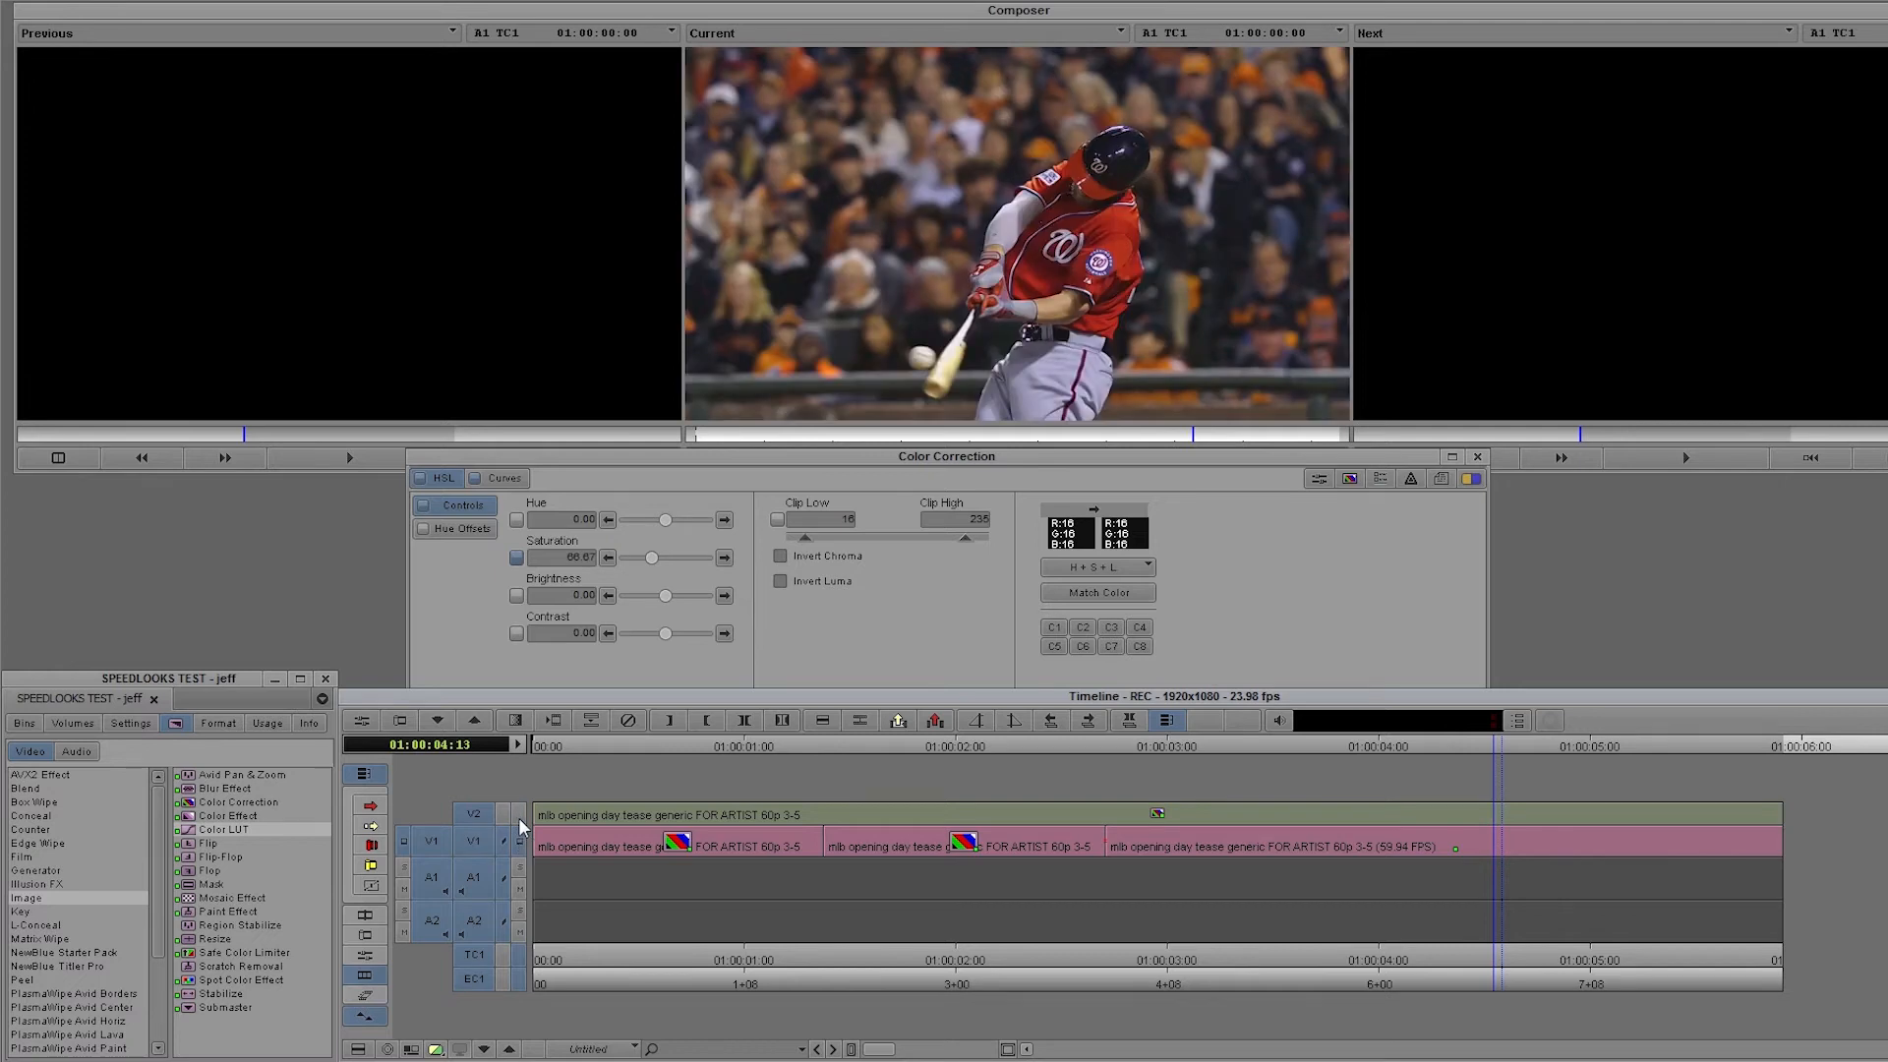
click(1198, 764)
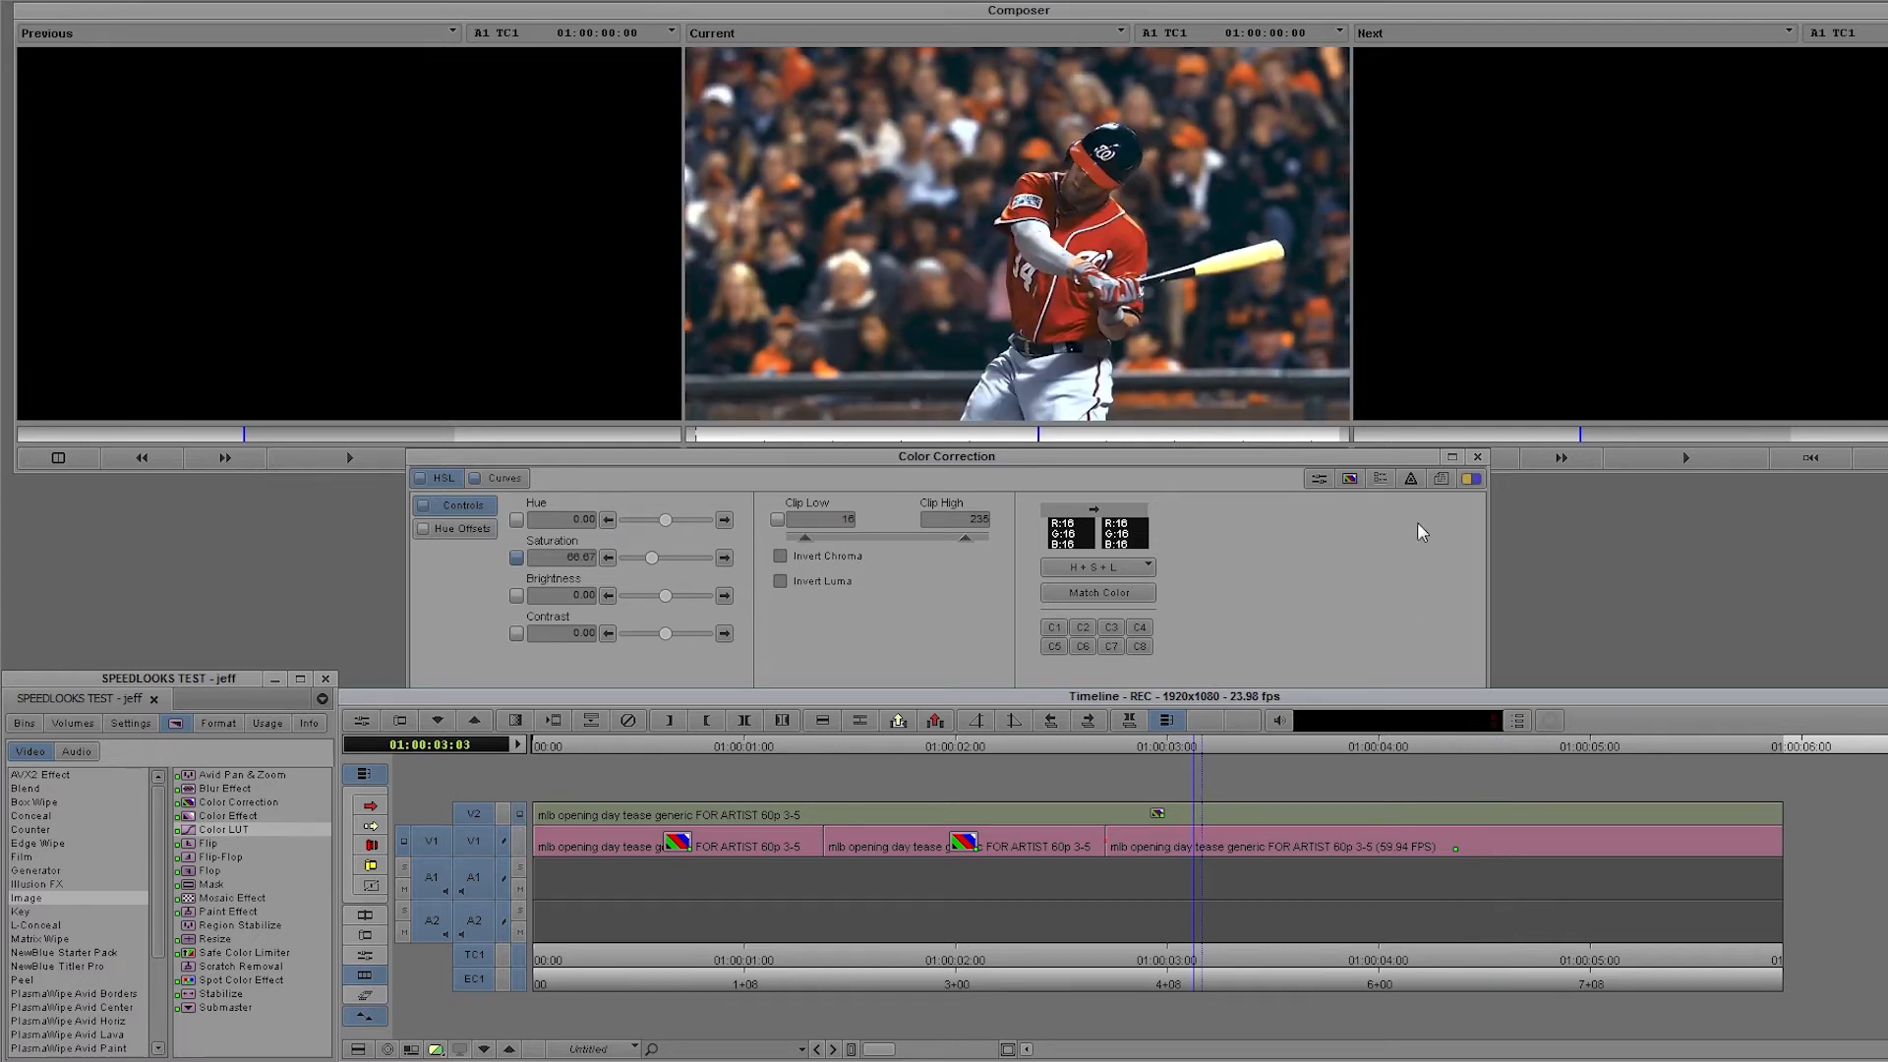
click(1477, 457)
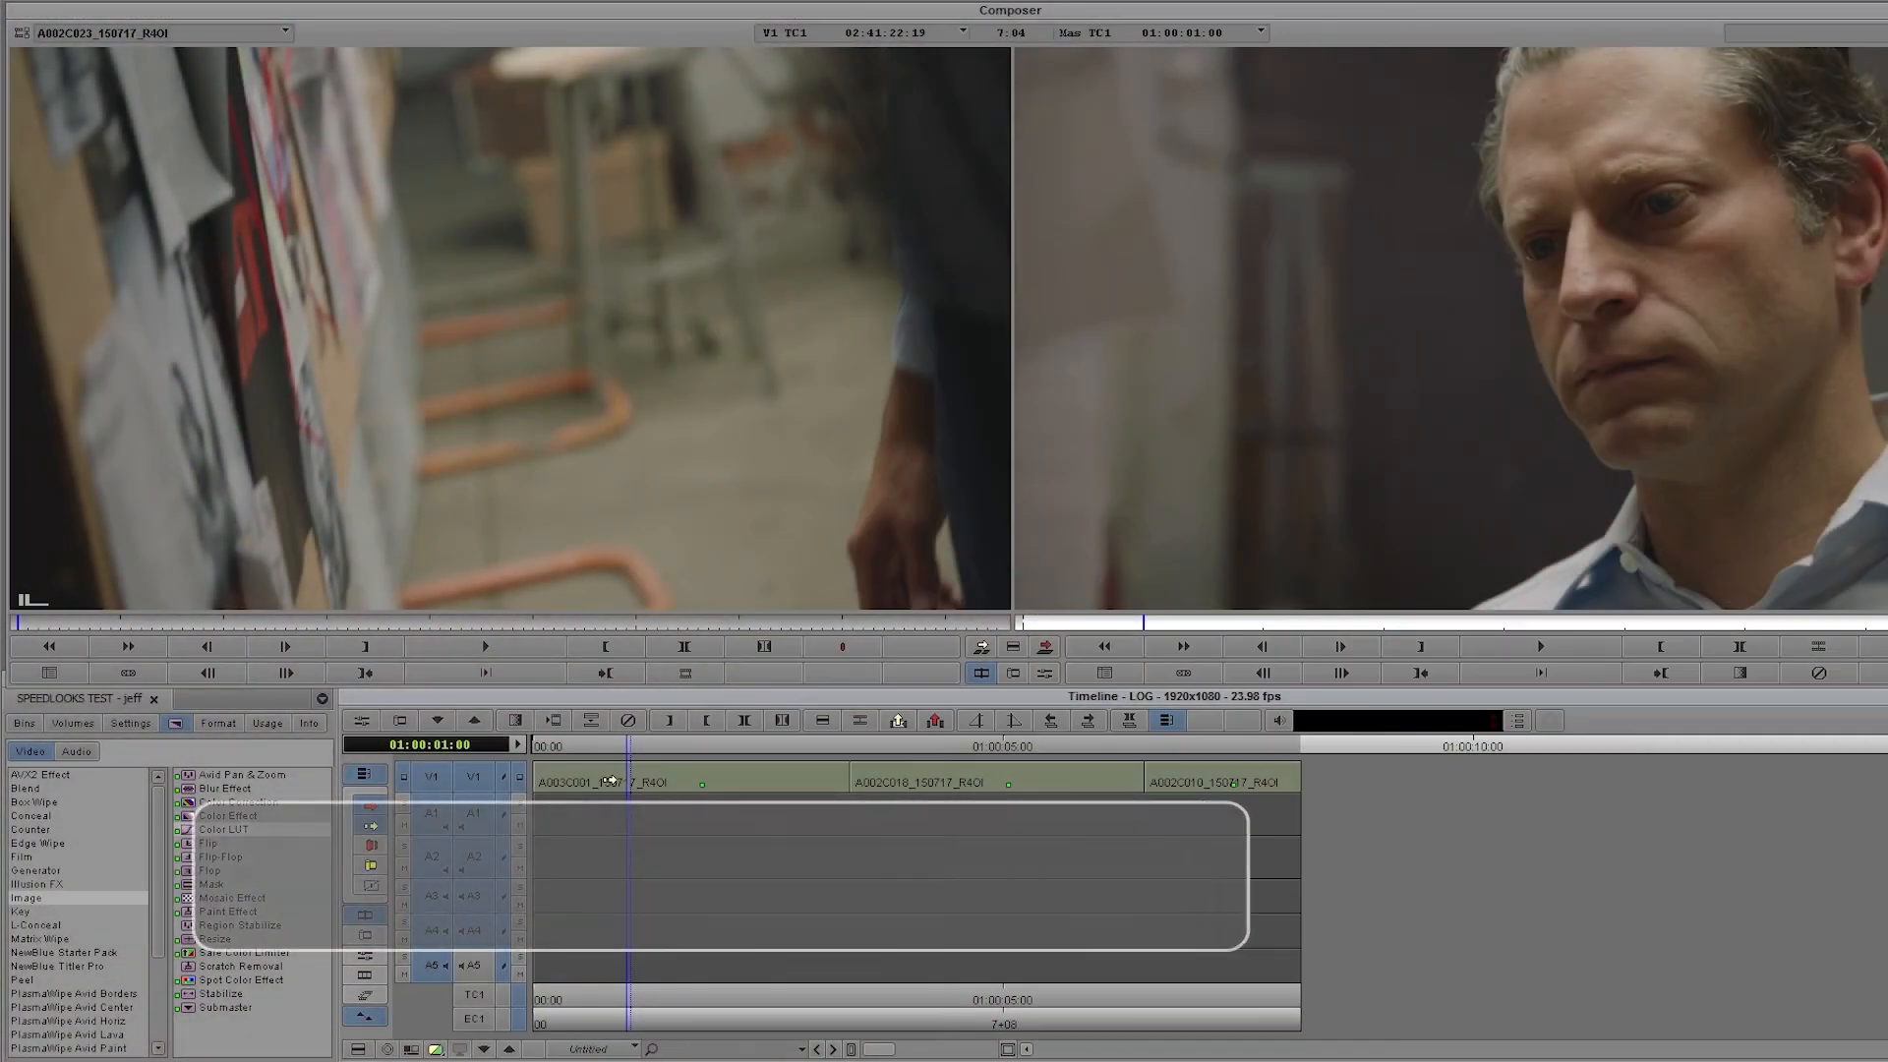
Add three new video tracks, V2 to V4, above the clips in the LOG sequence
right_click(1340, 783)
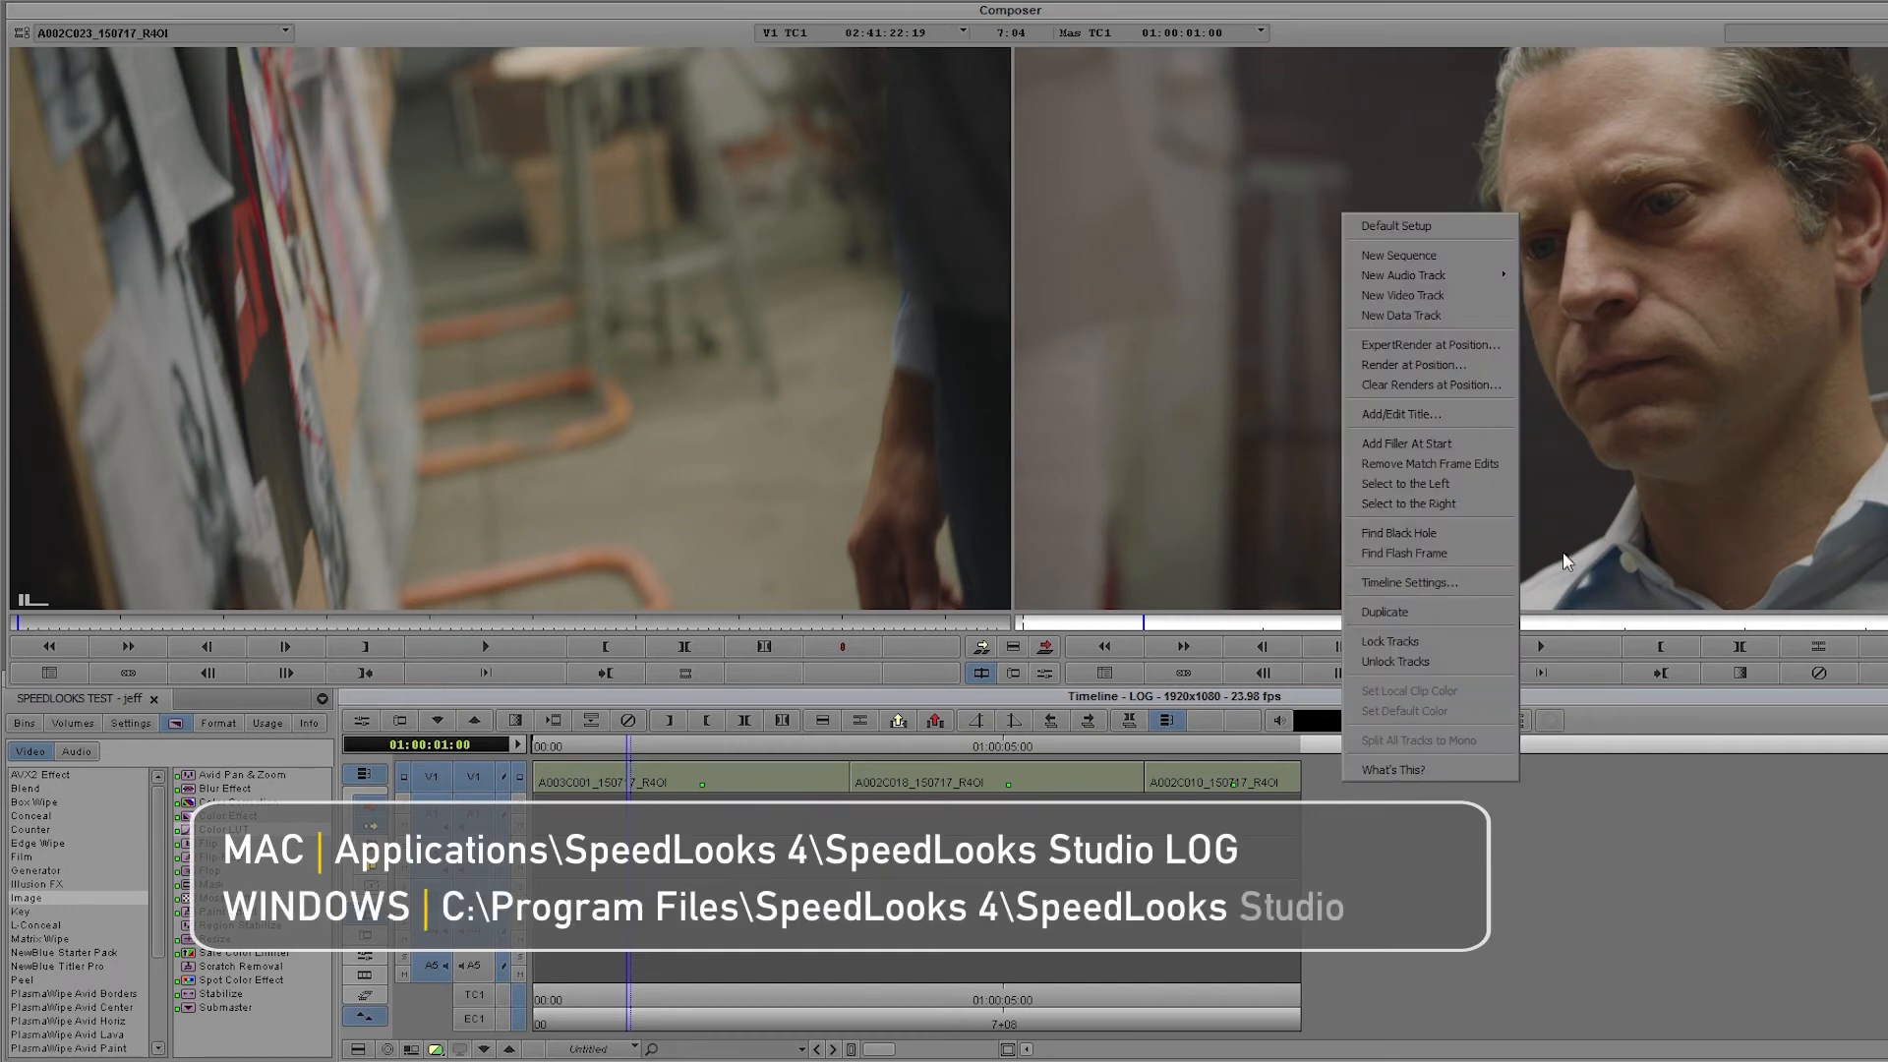
click(1436, 297)
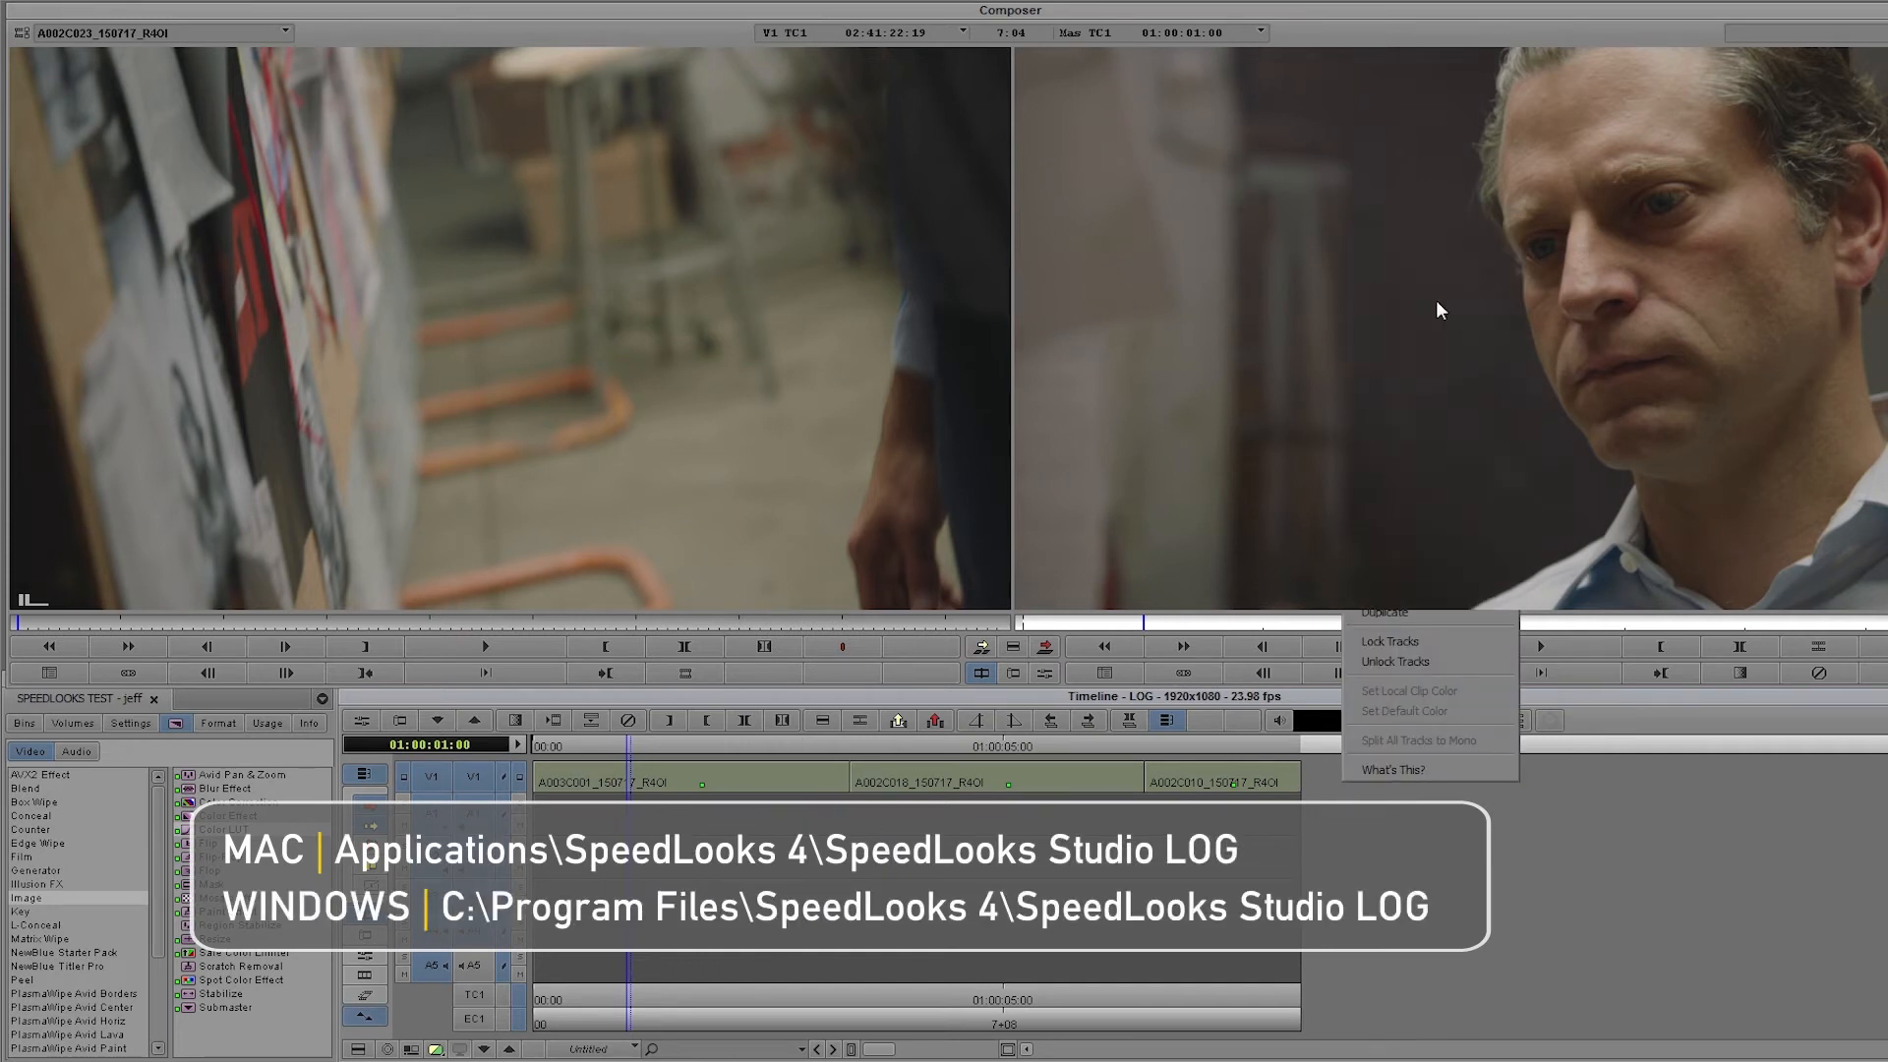
right_click(1396, 777)
click(1471, 290)
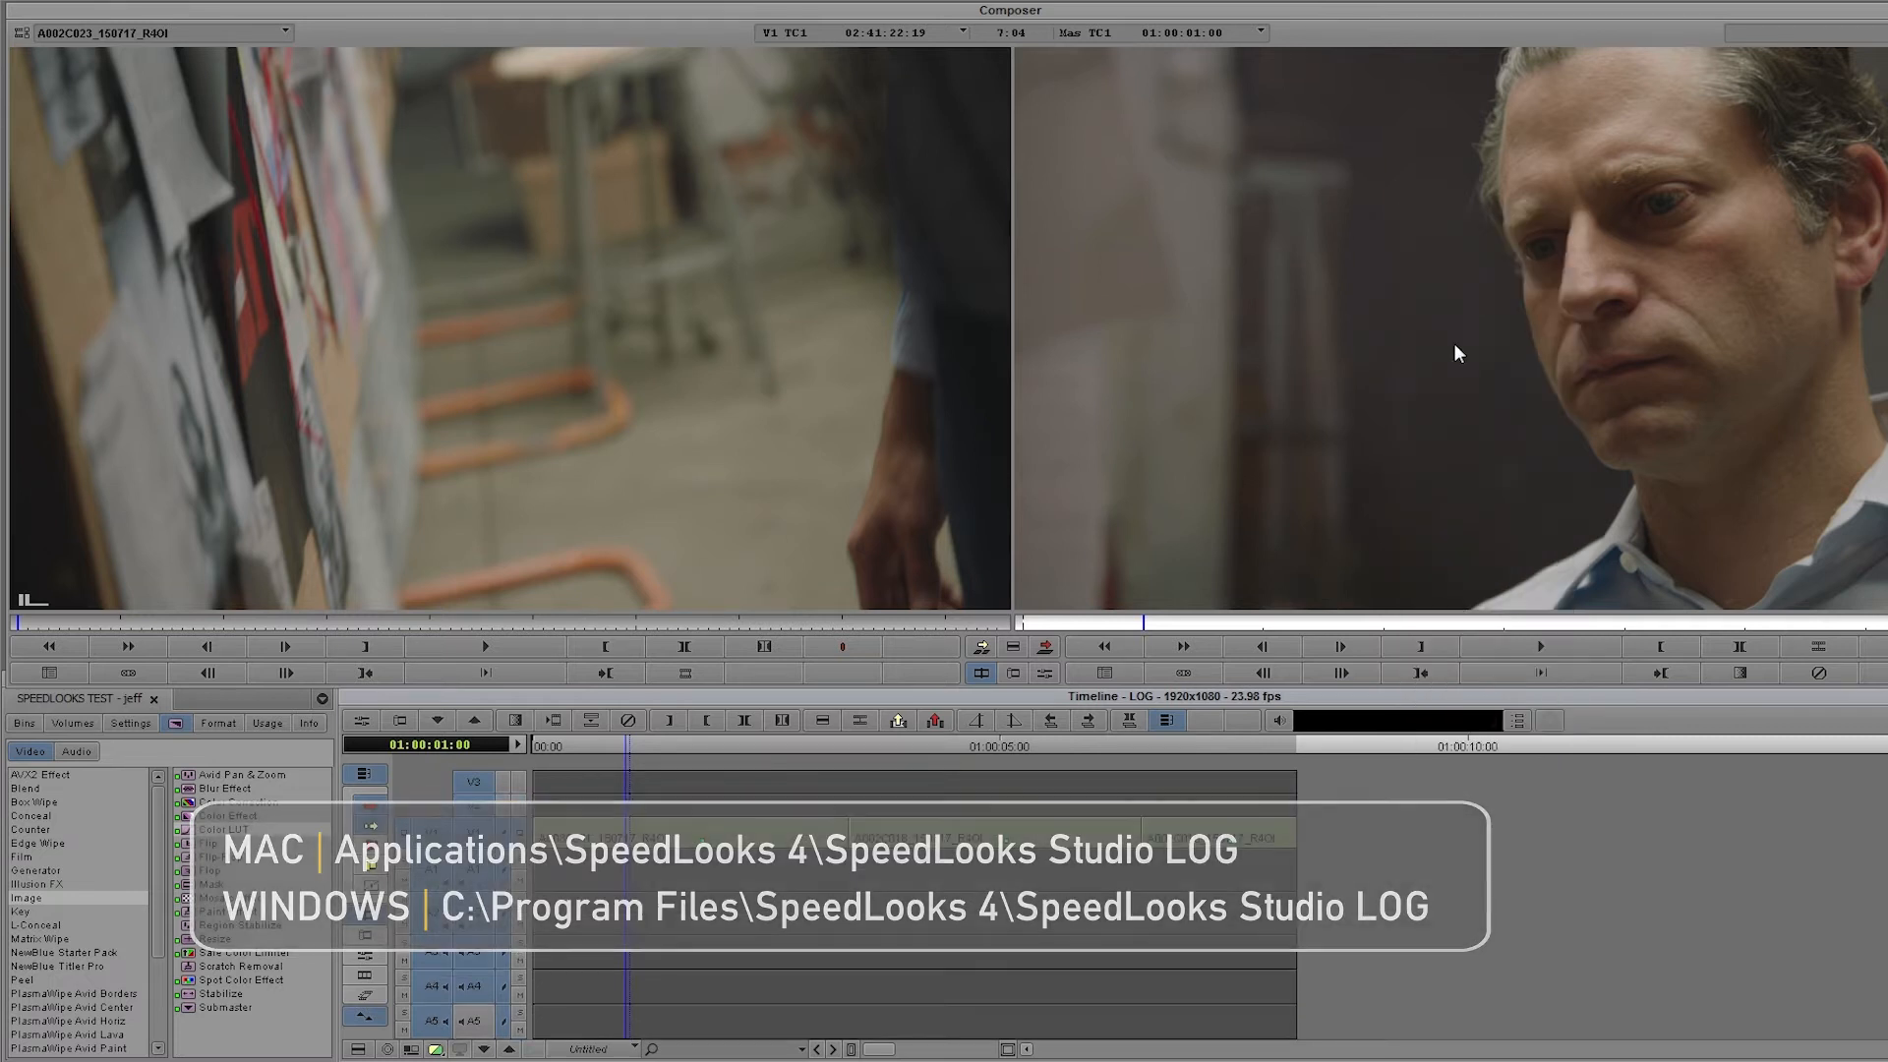
right_click(1400, 801)
click(1525, 317)
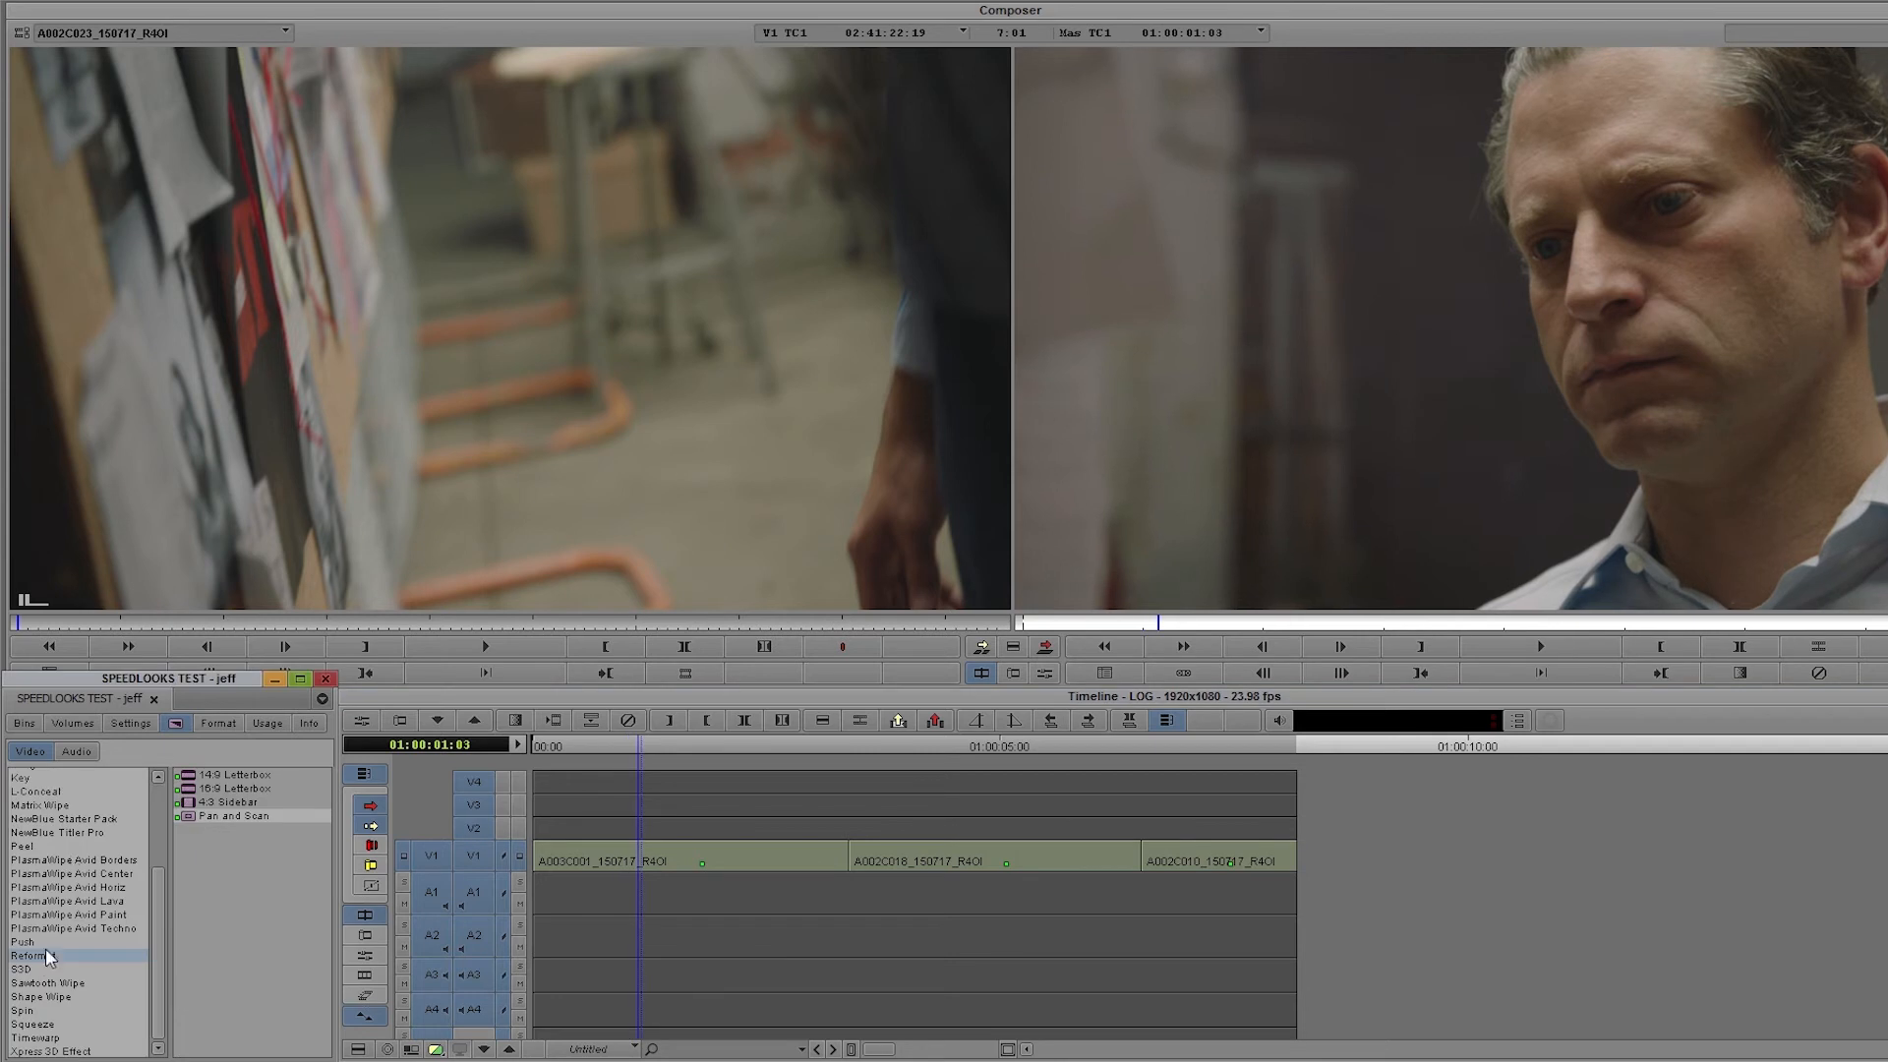
Apply the Pan and Scan reformat effect to the filler on V2, V3 and V4, and subdivide the V2 effect at the clip cuts
click(45, 953)
drag(226, 817, 620, 814)
drag(237, 816, 698, 785)
double_click(790, 830)
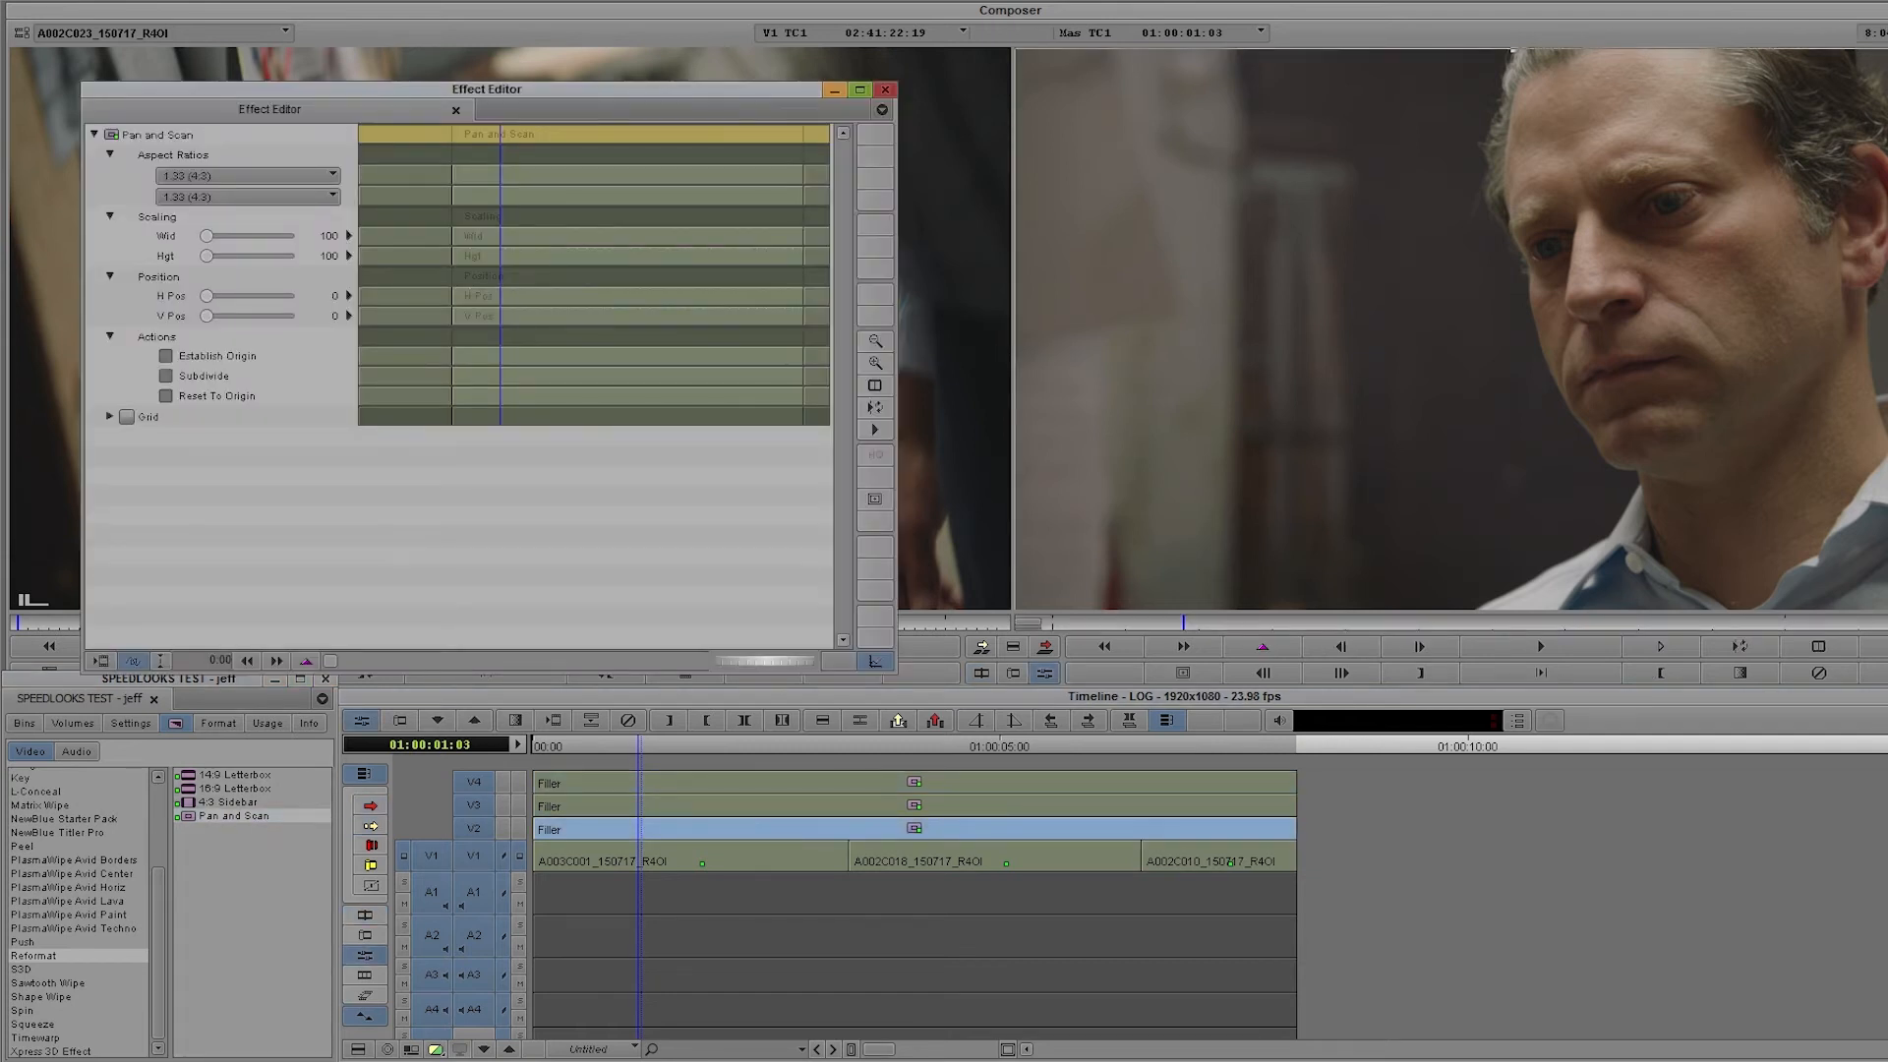
click(167, 373)
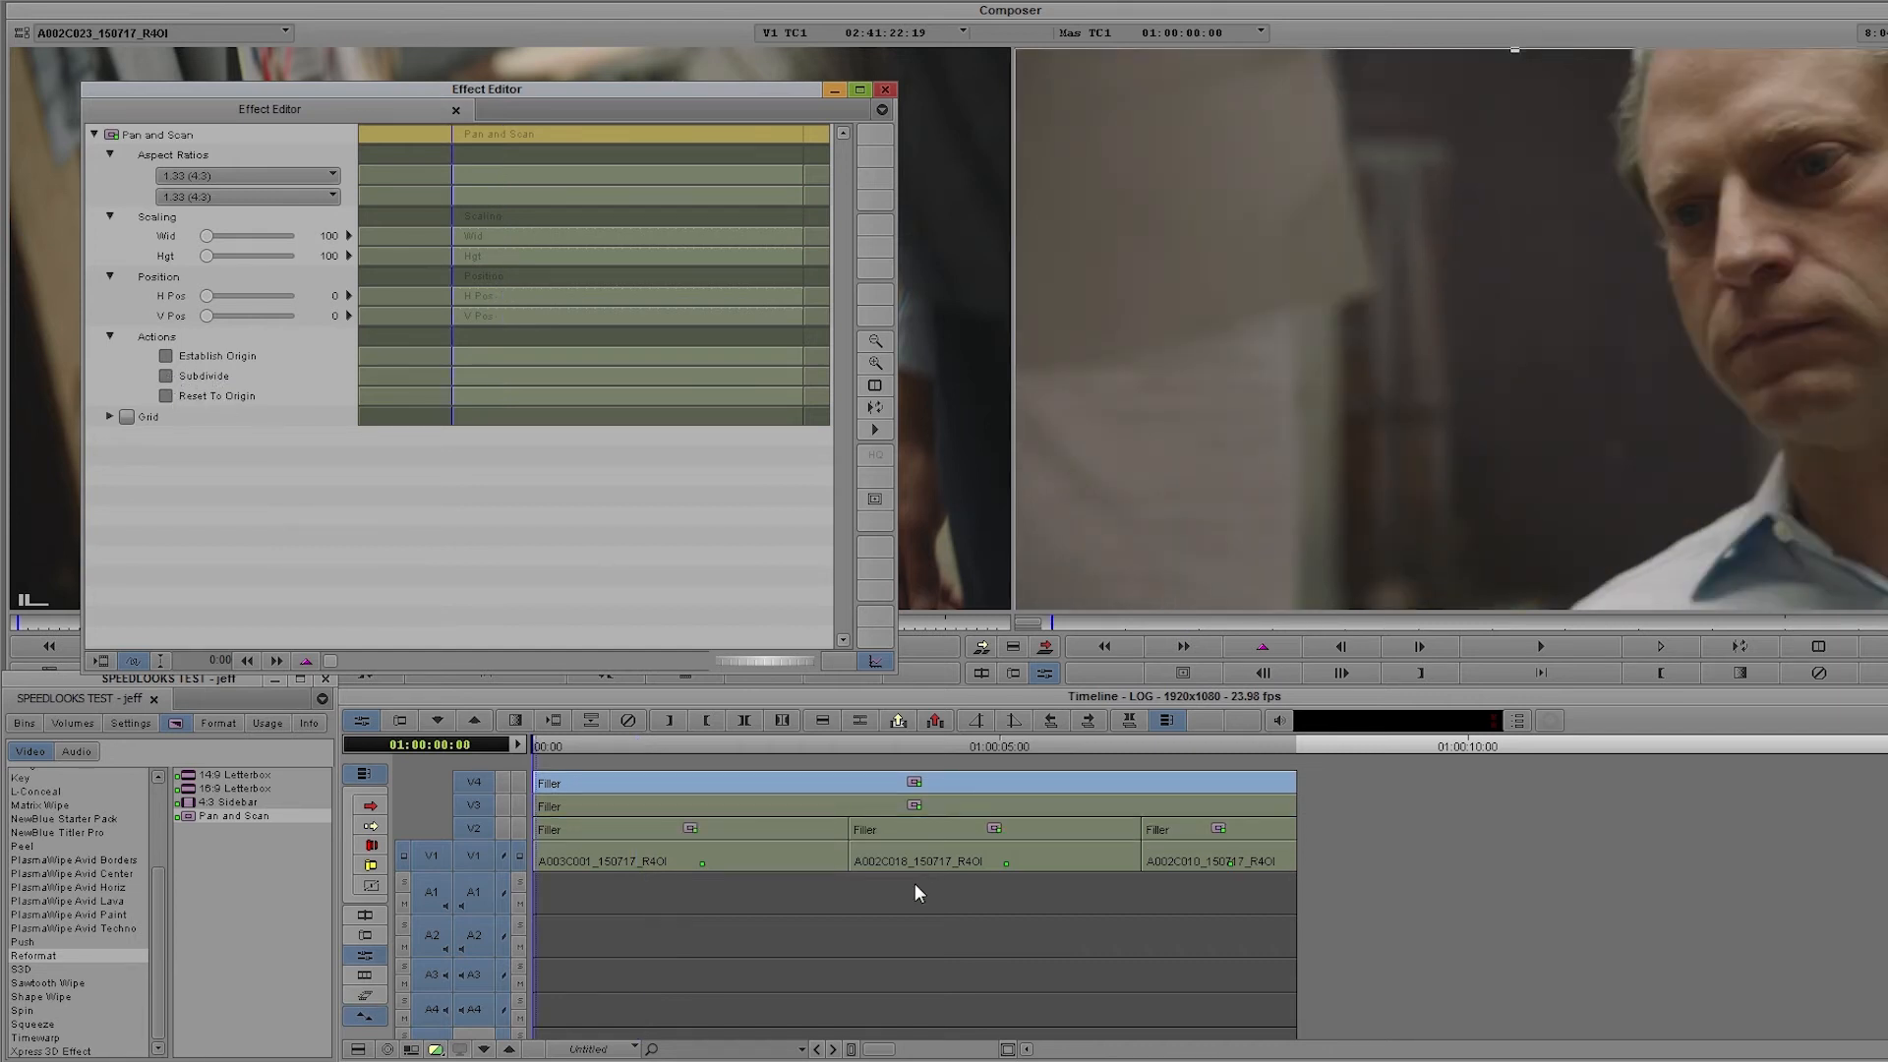
Subdivide the Pan and Scan effects on V3 and V4 so their filler splits at the clip cuts
click(858, 807)
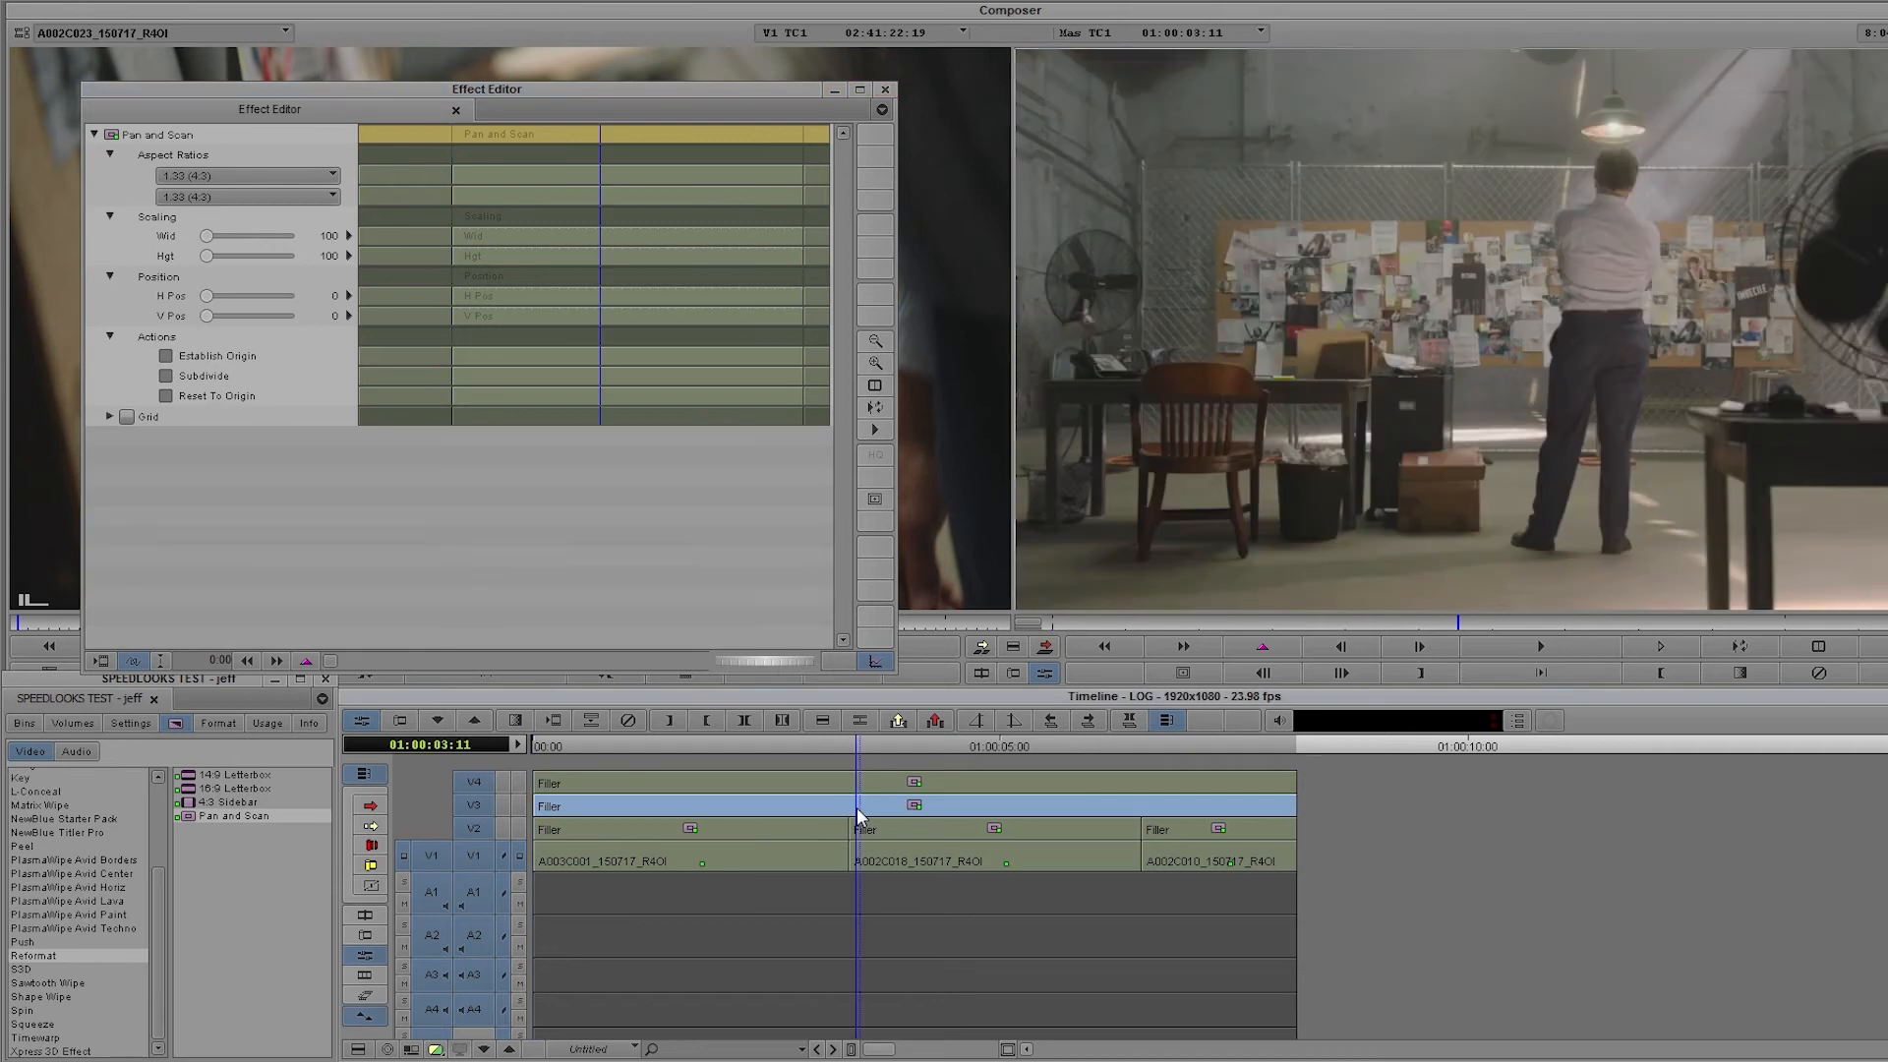
click(180, 374)
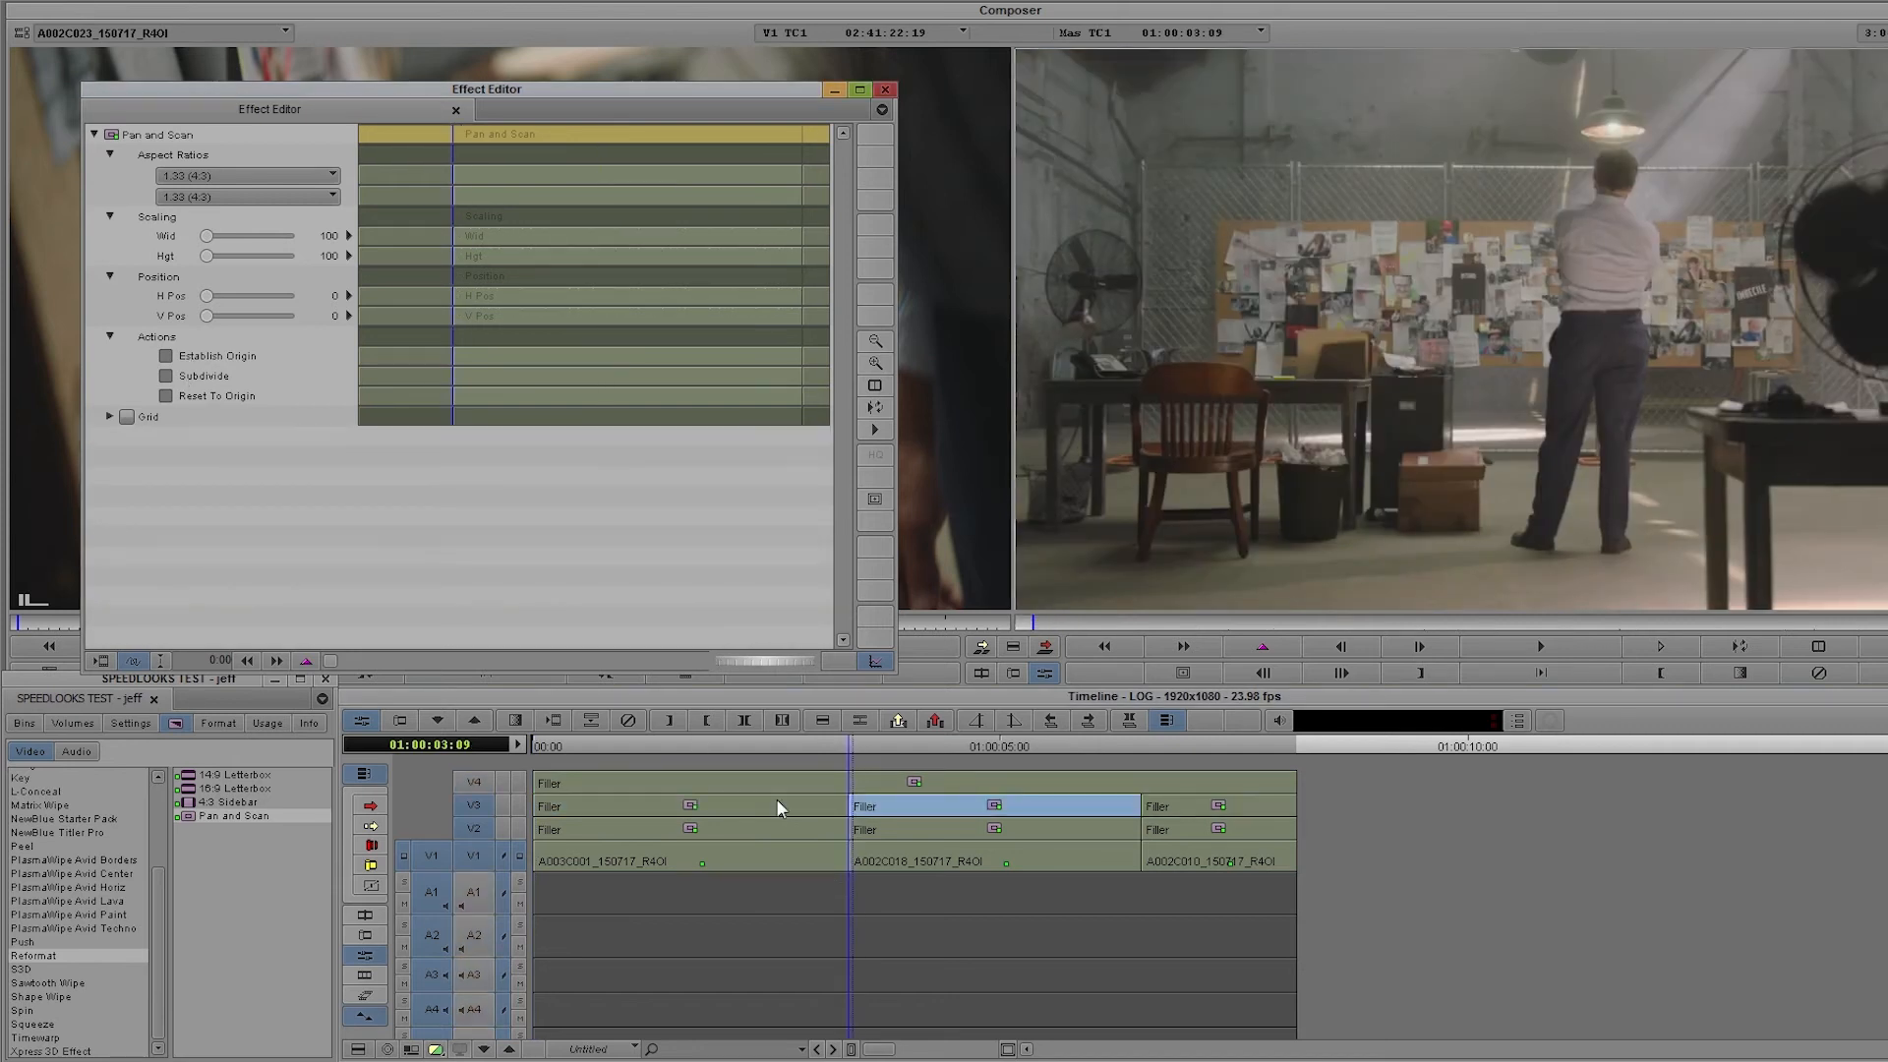
click(776, 780)
click(208, 375)
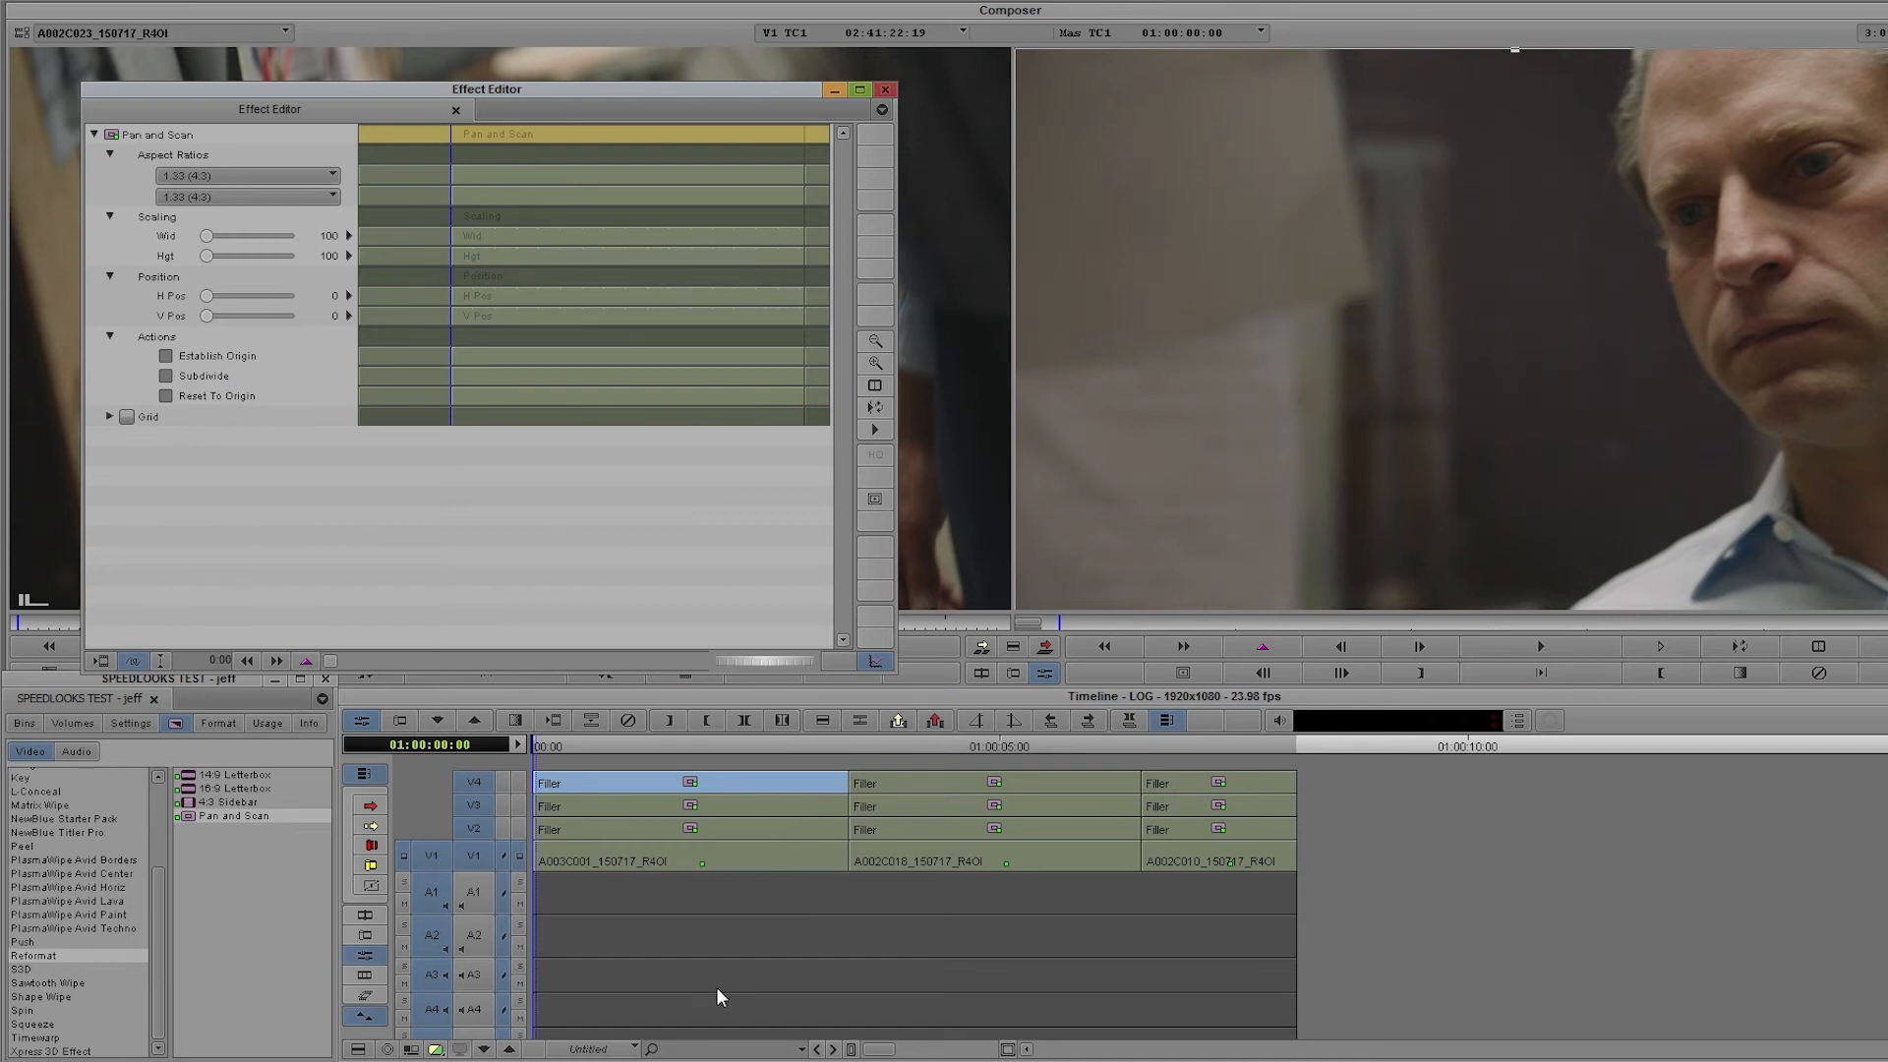
Delete all three Pan and Scan segments on V2
click(741, 831)
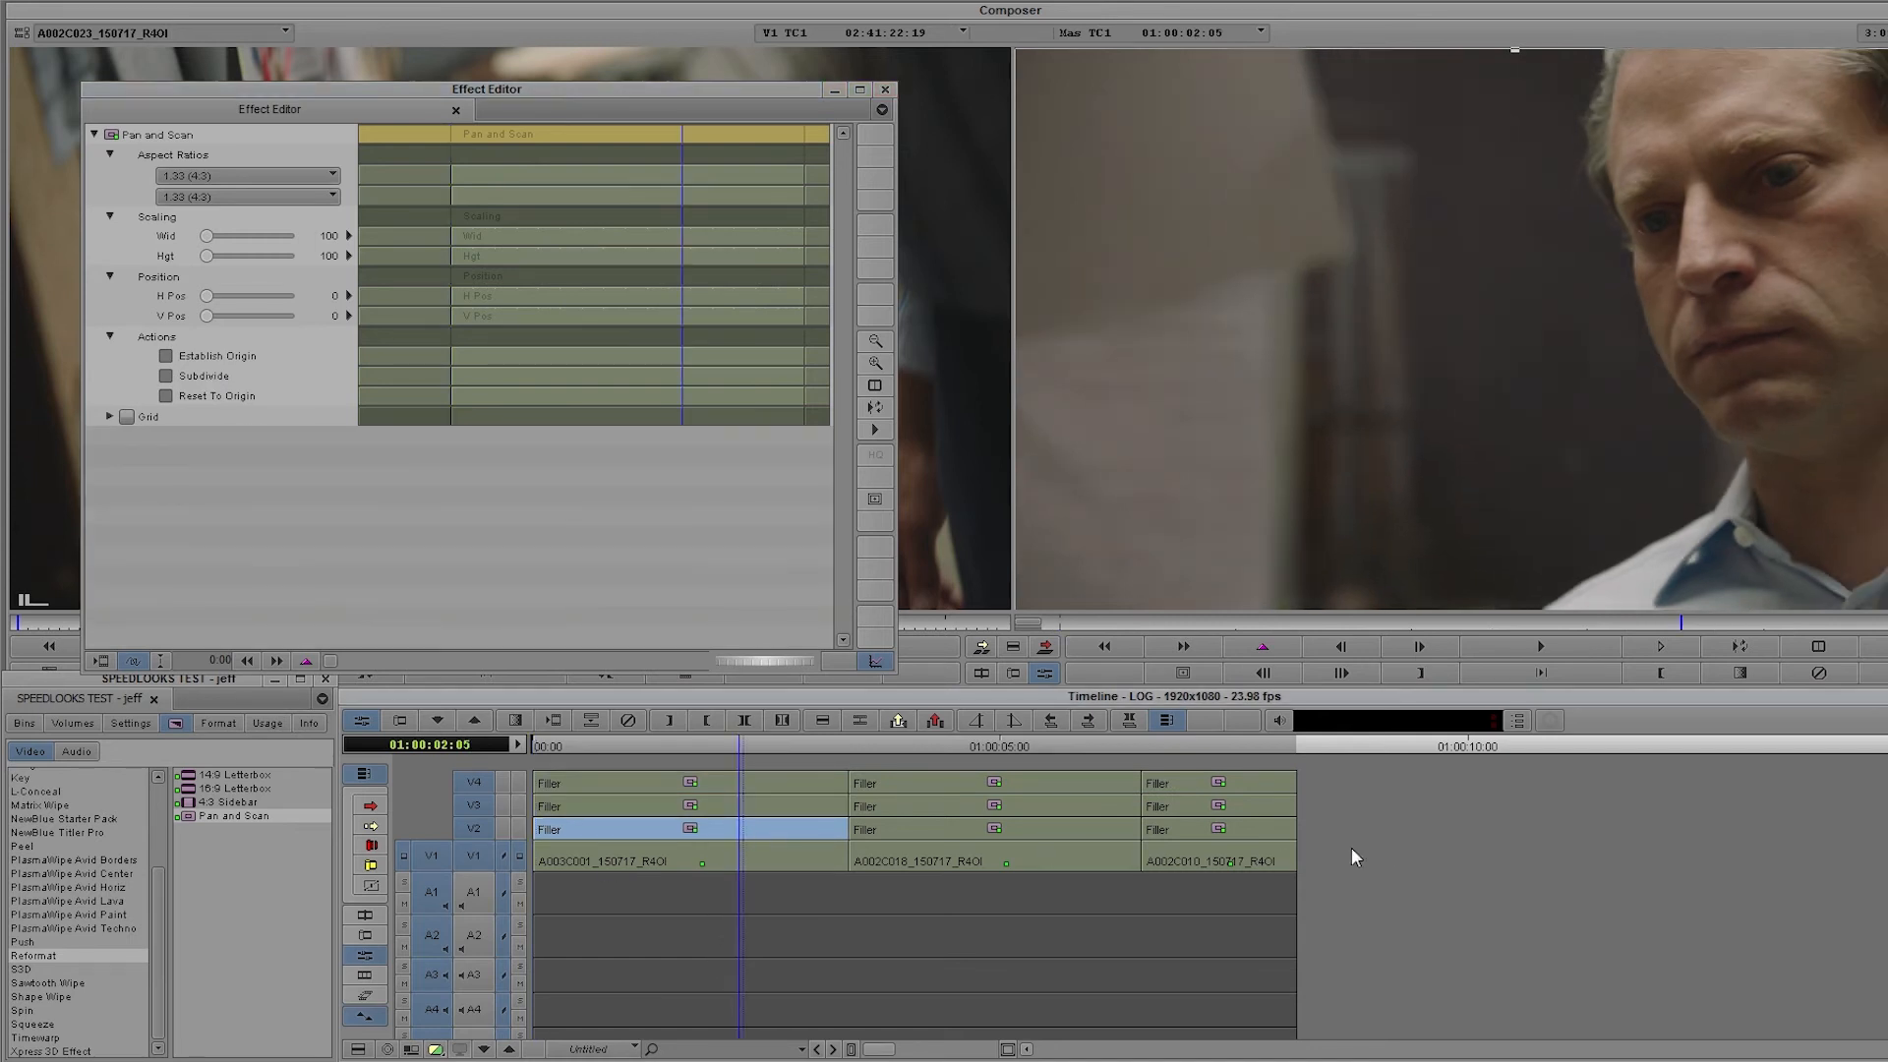
drag(856, 749, 508, 789)
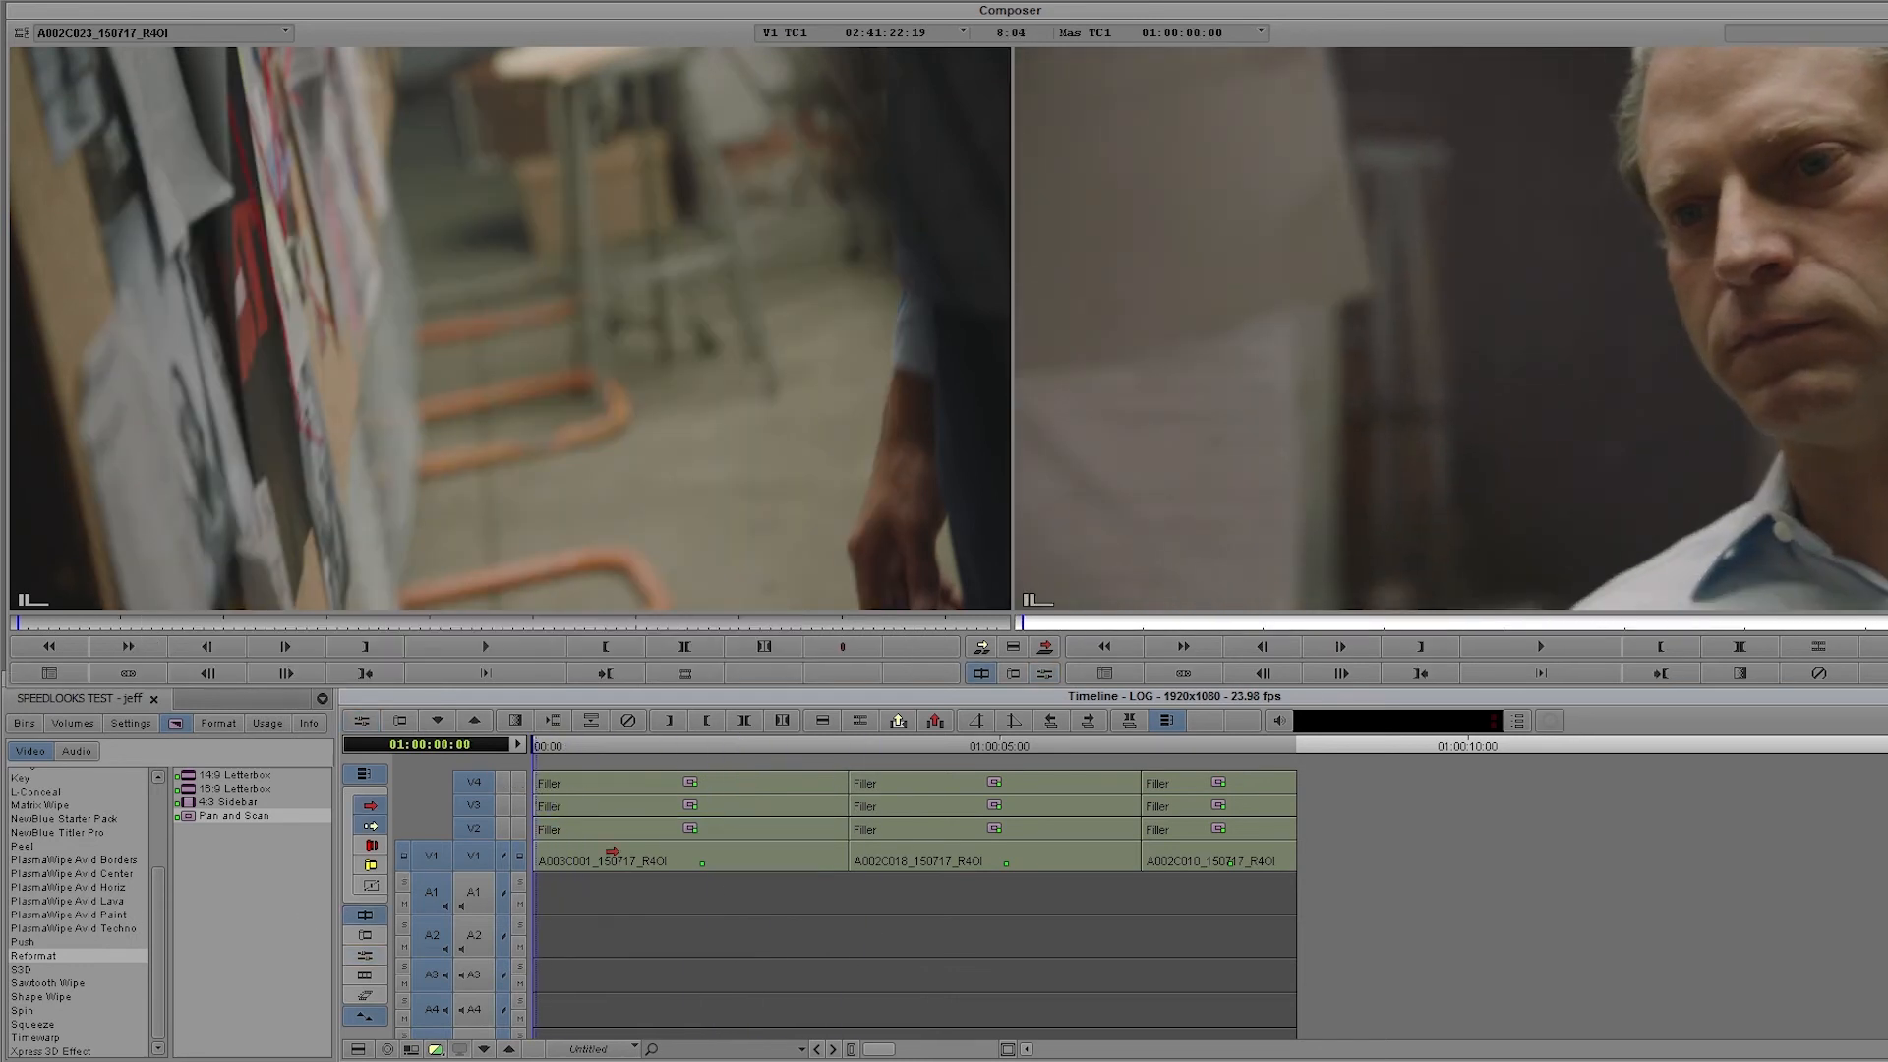
click(724, 827)
click(925, 827)
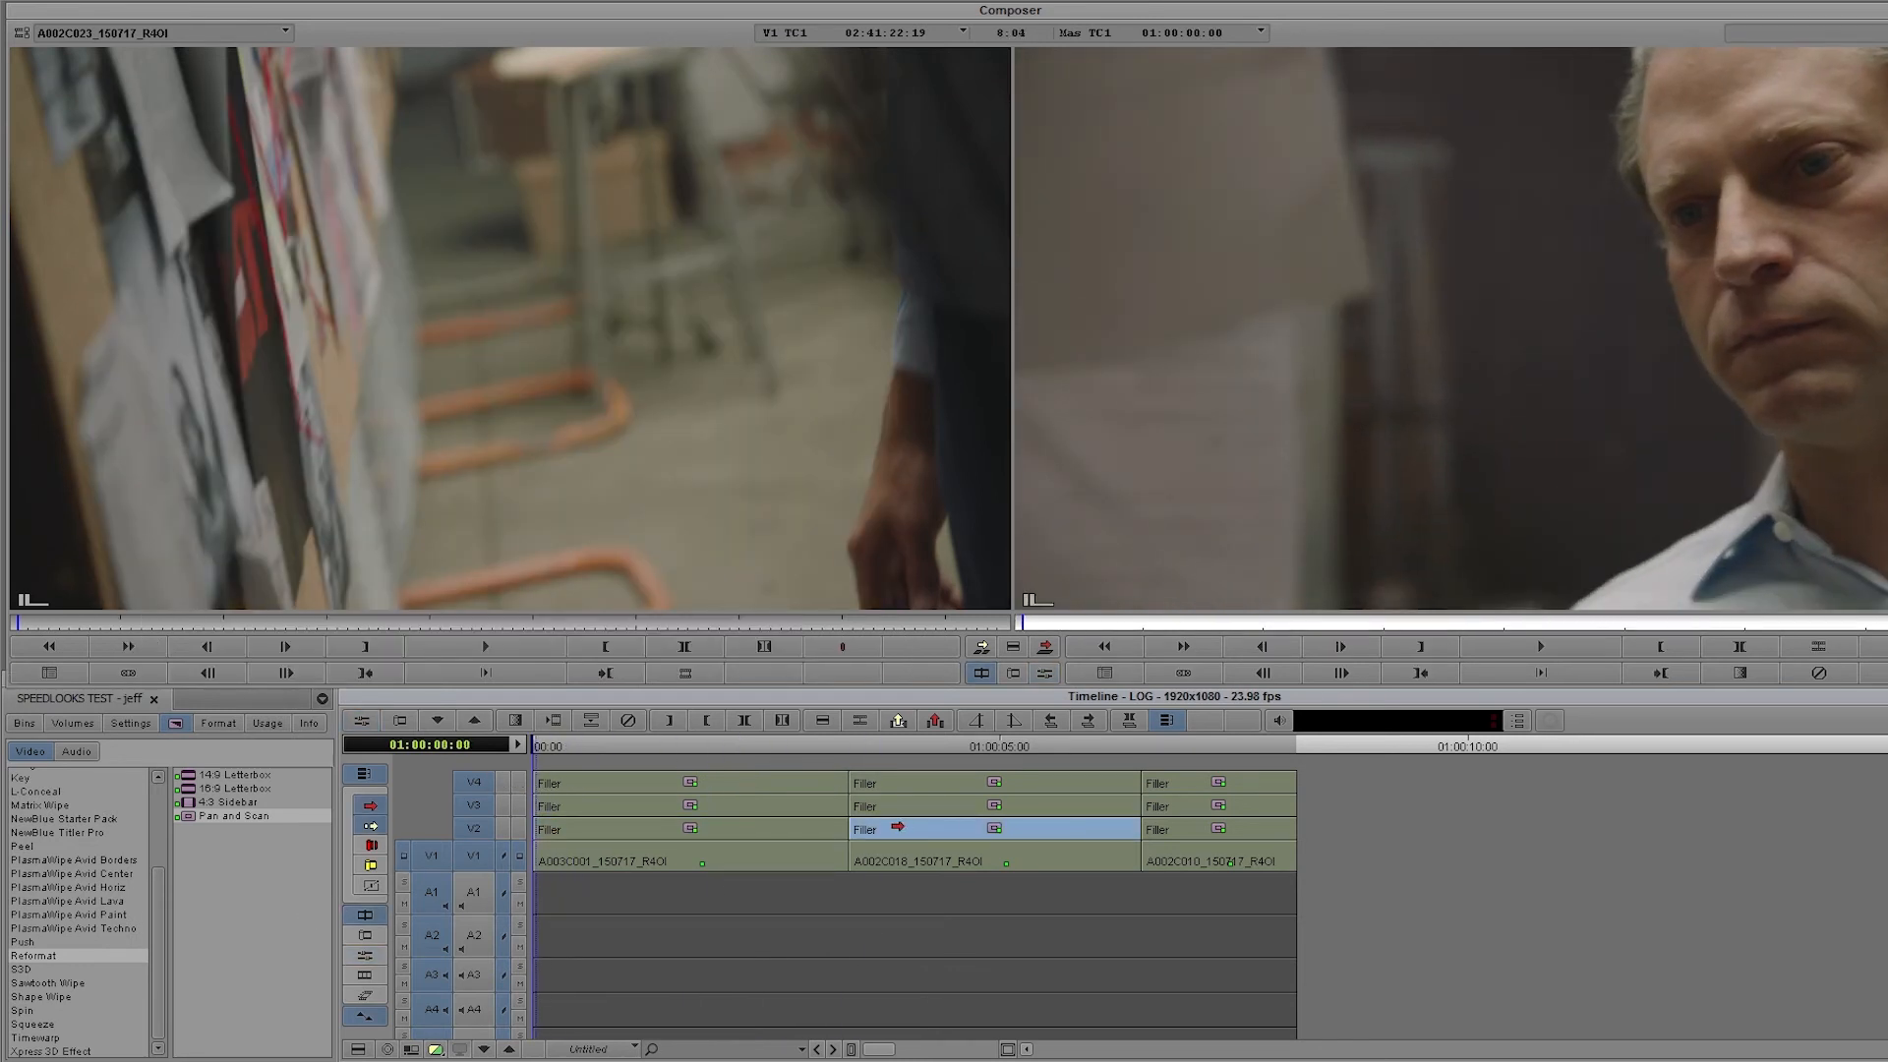
click(795, 830)
shift+click(924, 827)
shift+click(1168, 831)
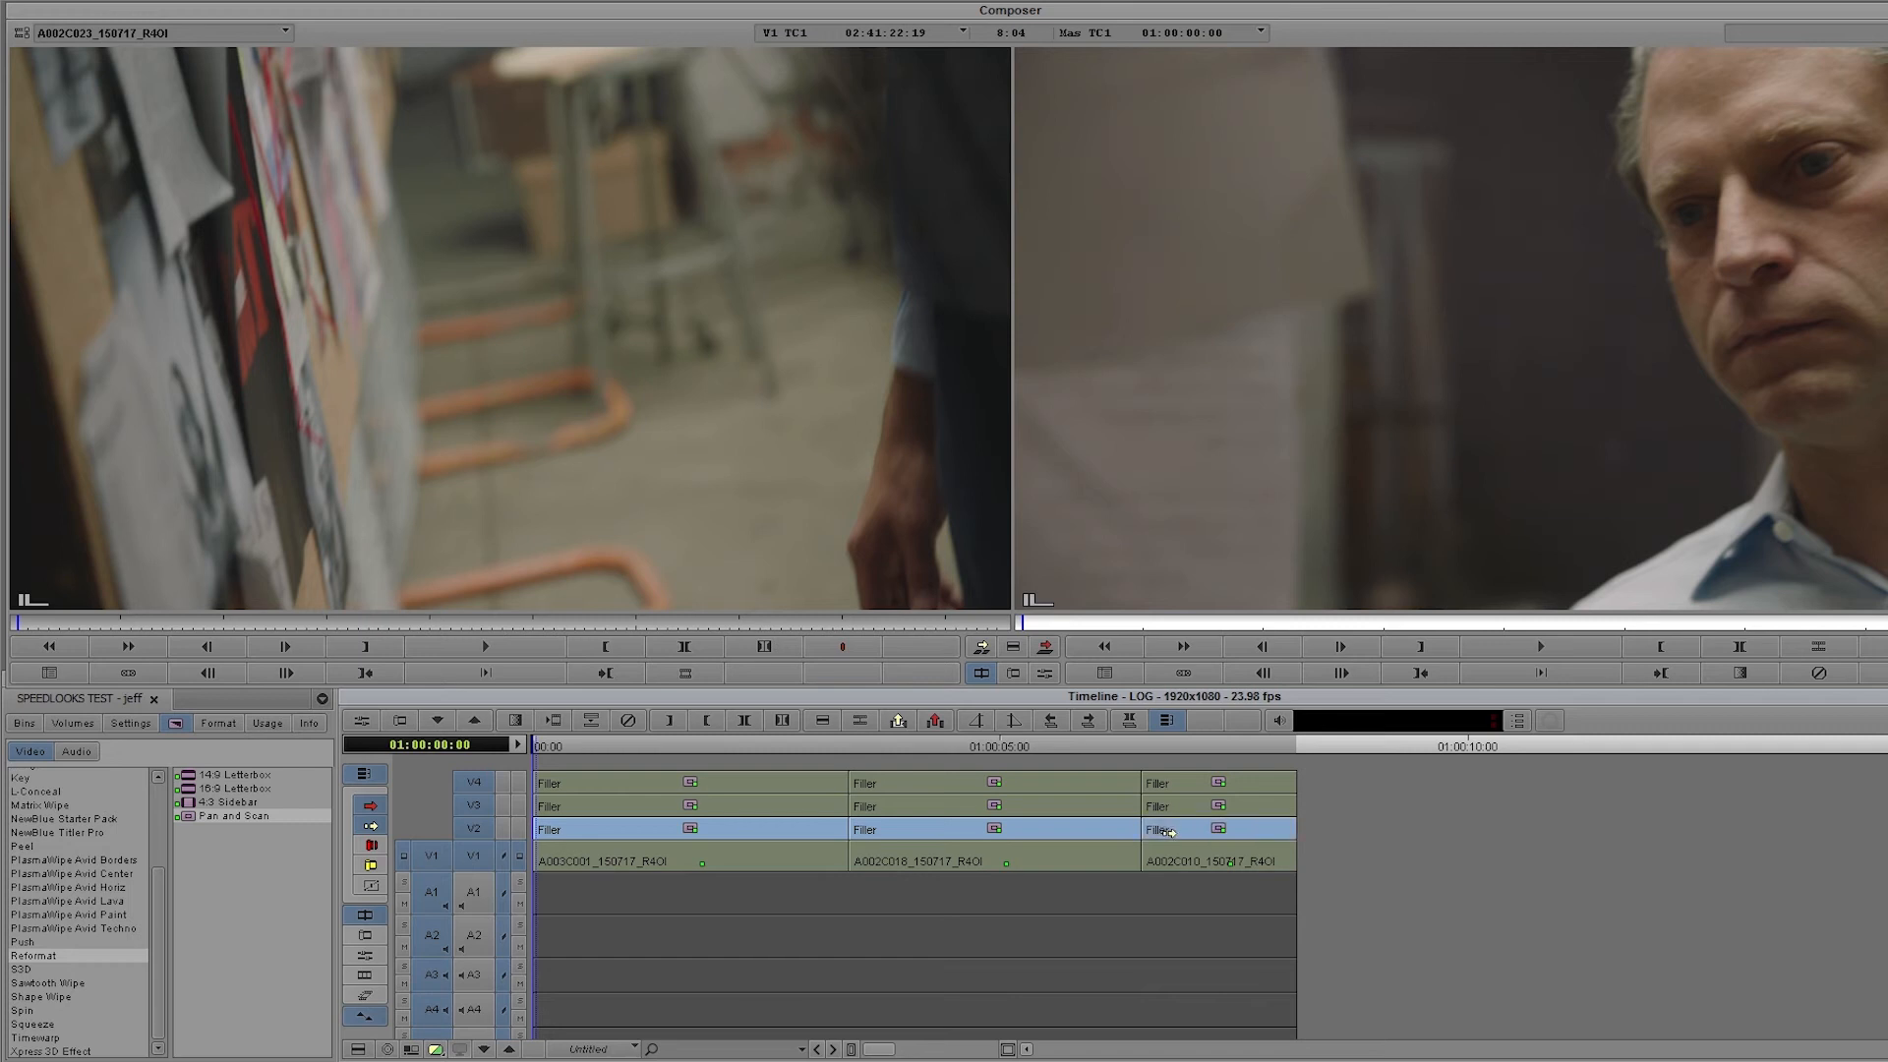
key(Delete)
Delete all three Pan and Scan segments on V4, leaving only the subdivided V3 track
click(777, 782)
shift+click(945, 784)
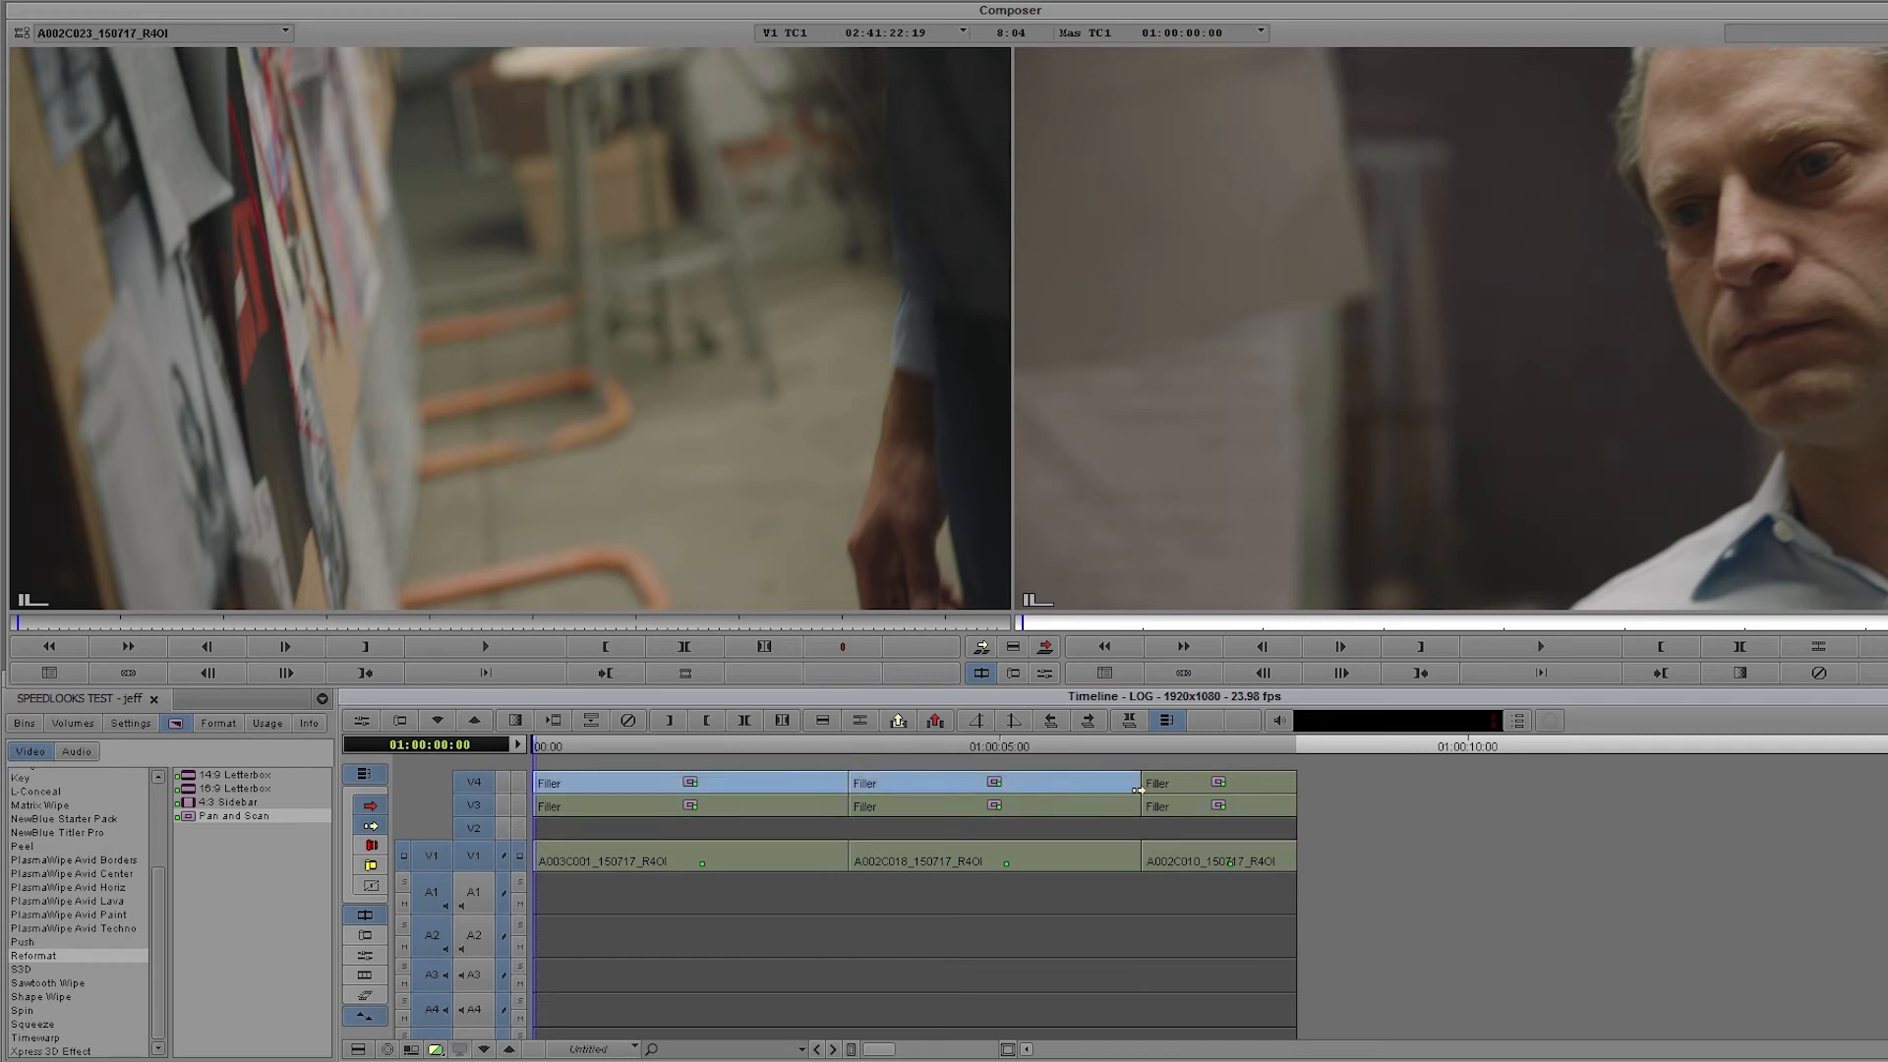
shift+click(1170, 784)
key(Delete)
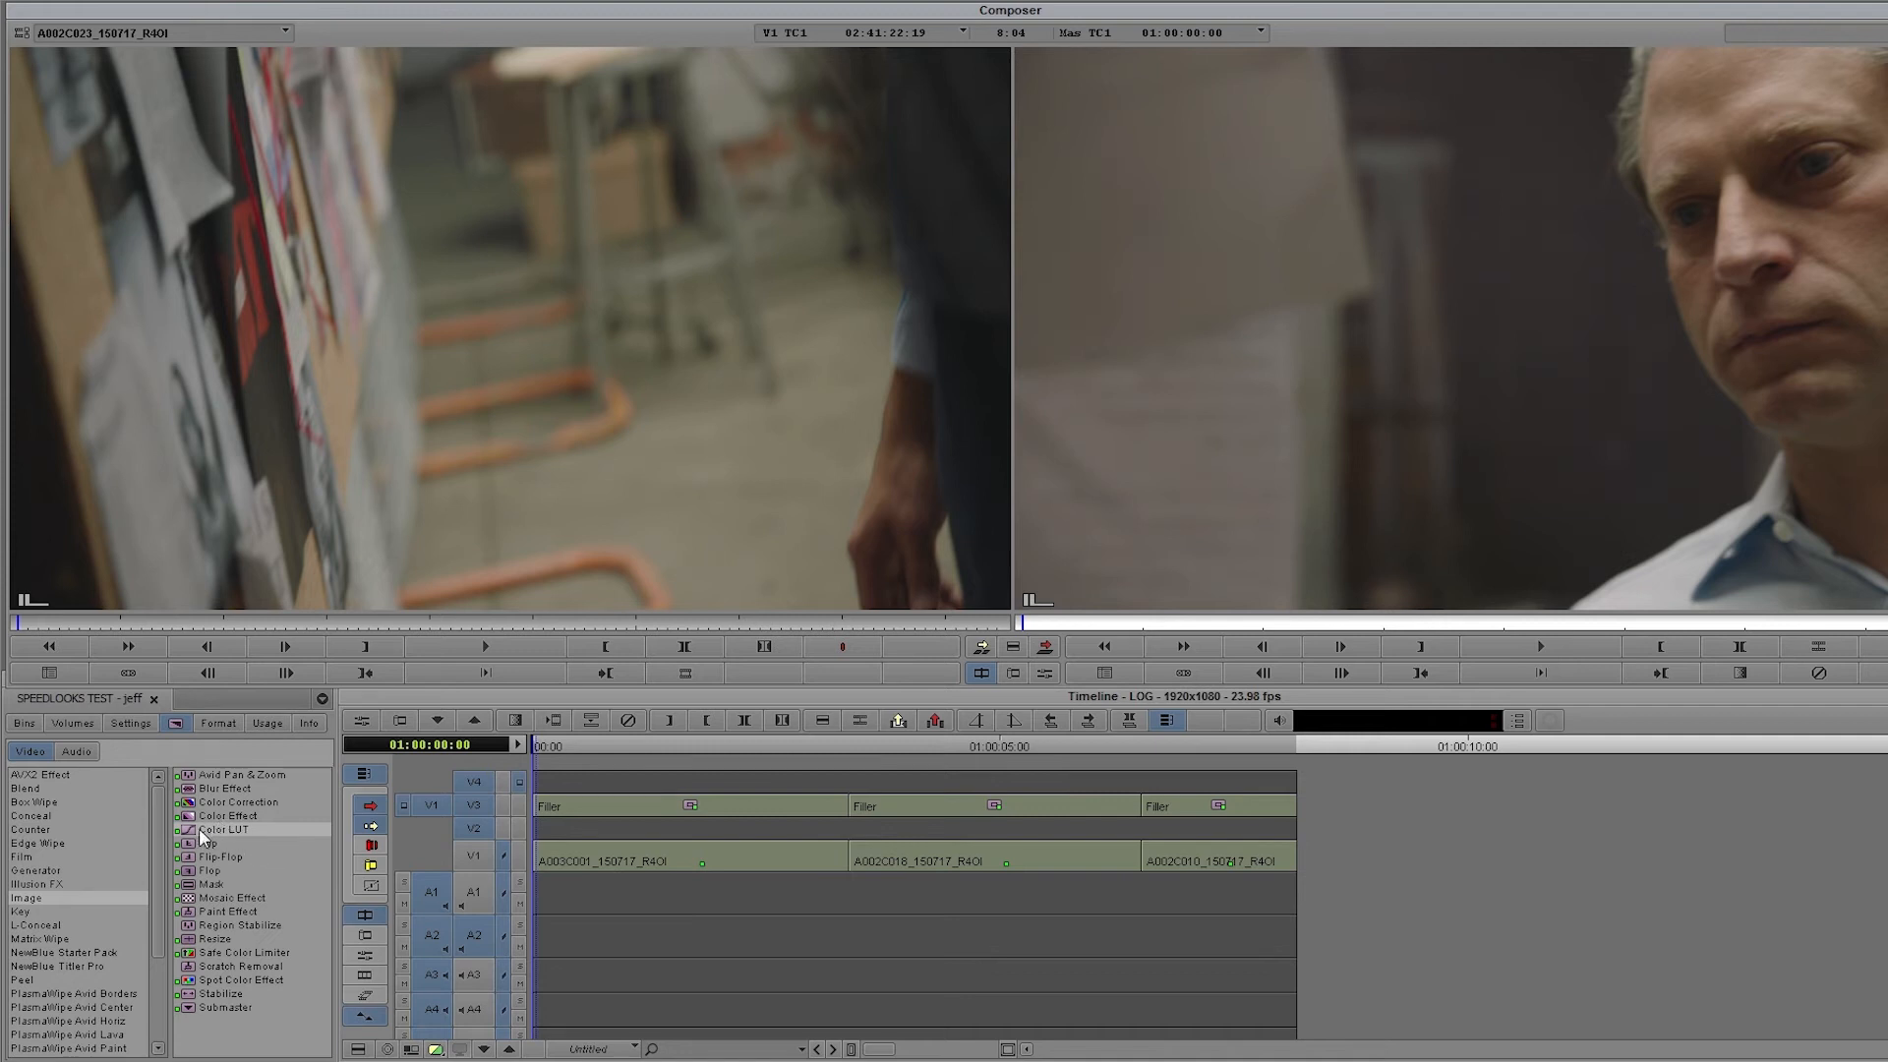
Apply a Color LUT effect to V2 with the SL - PROFILE - UNIVERSAL v4.0 (3D) LUT, and place a Color Effect on V4
drag(194, 836, 576, 827)
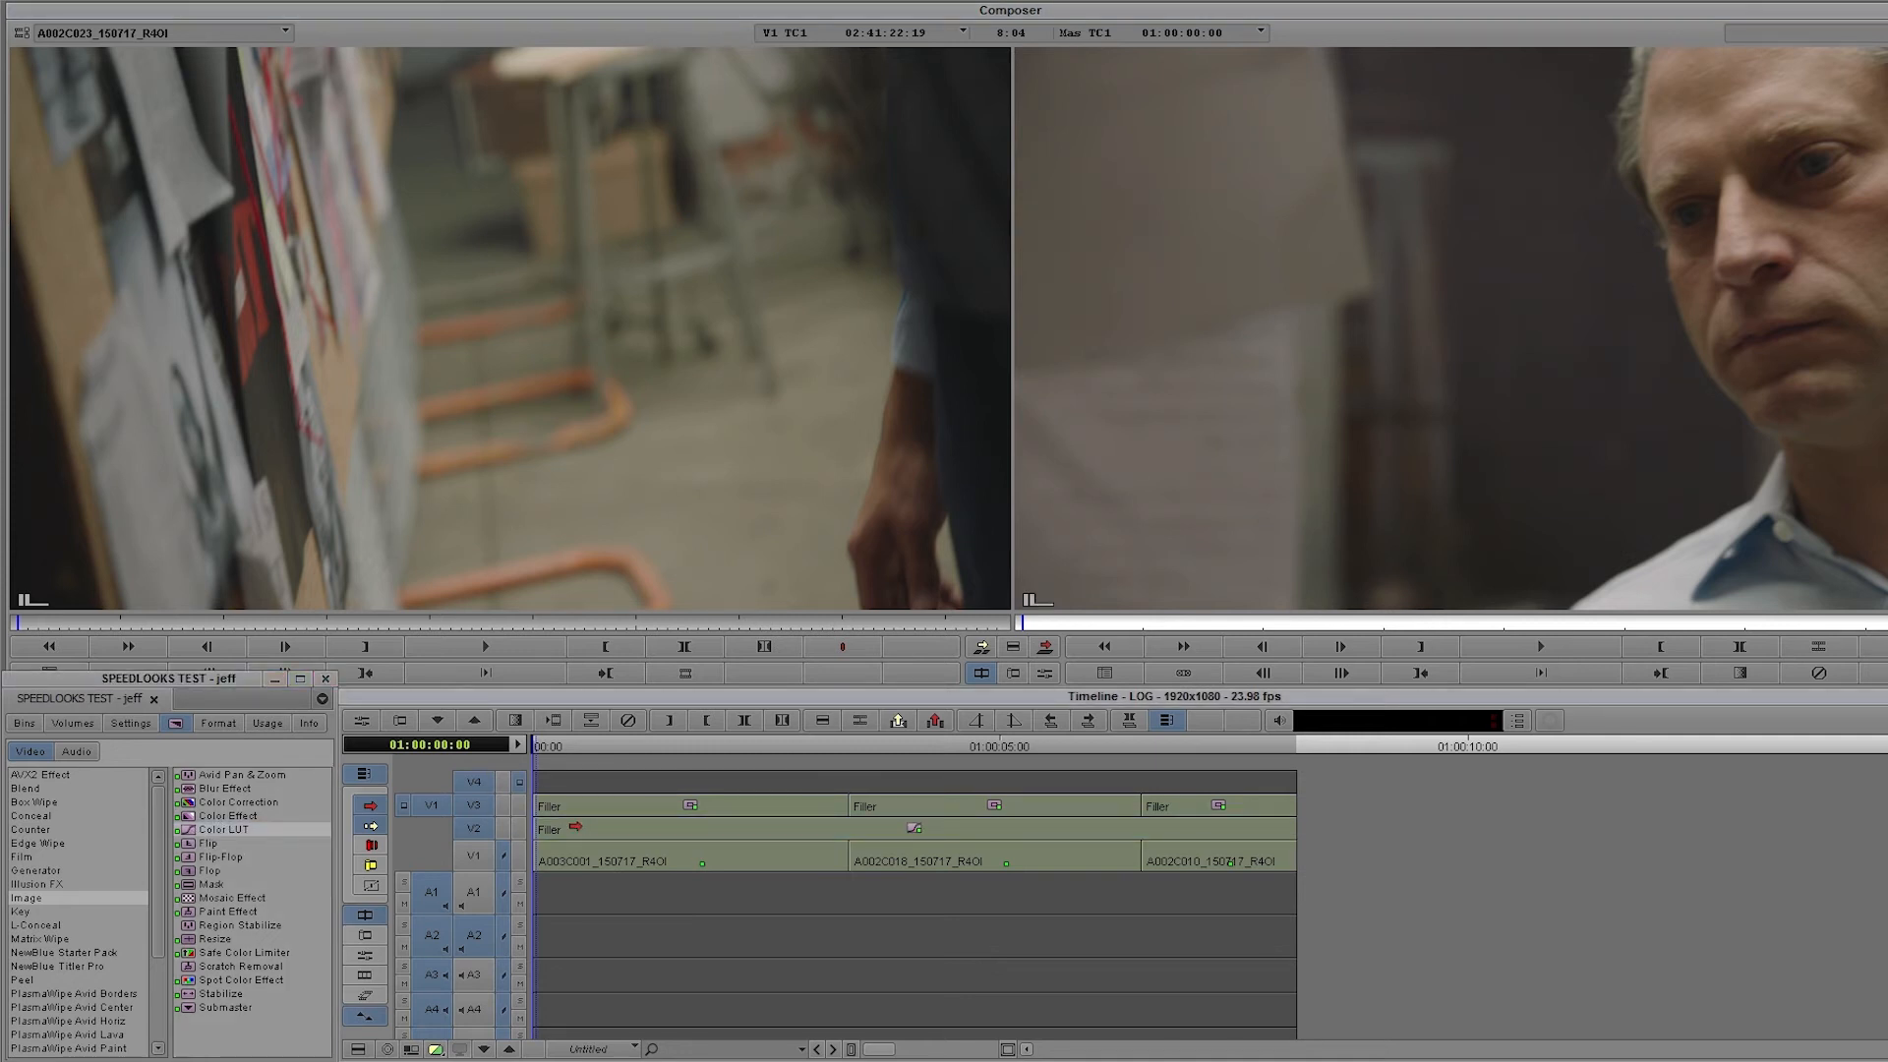
drag(191, 816, 582, 783)
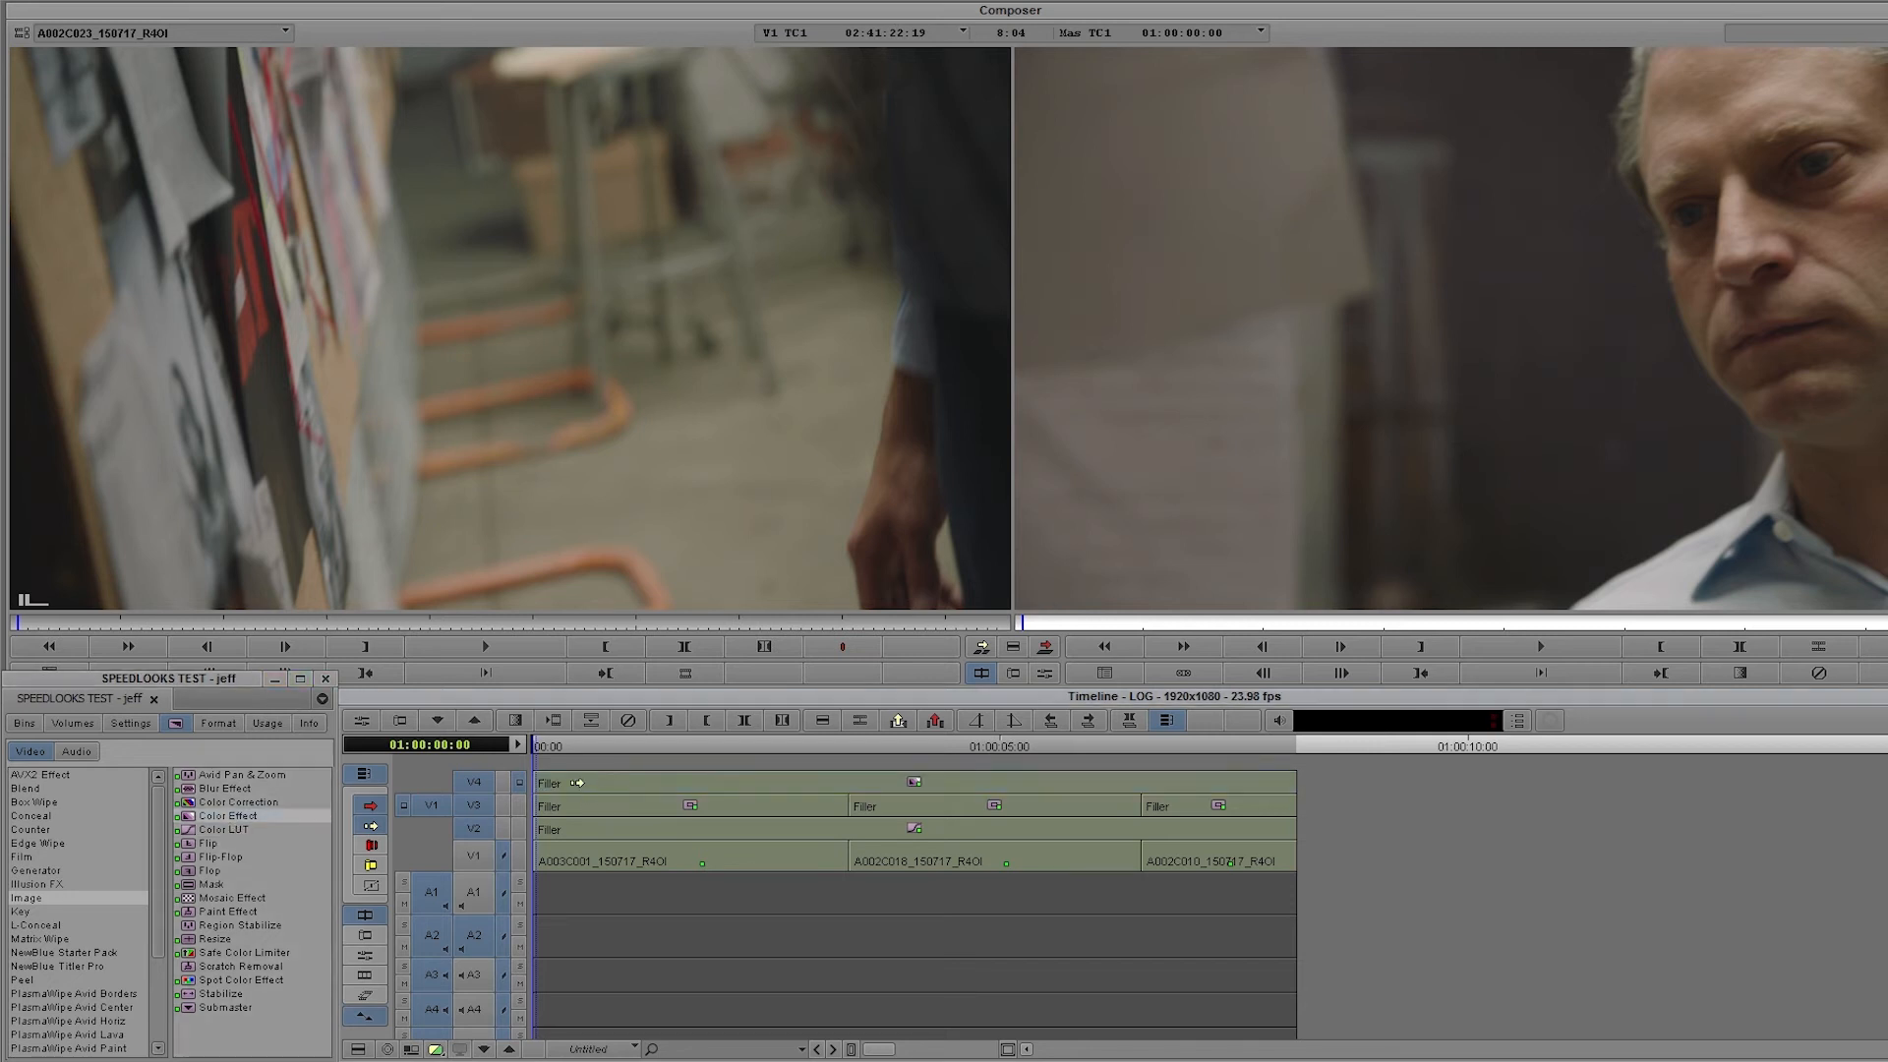
click(571, 829)
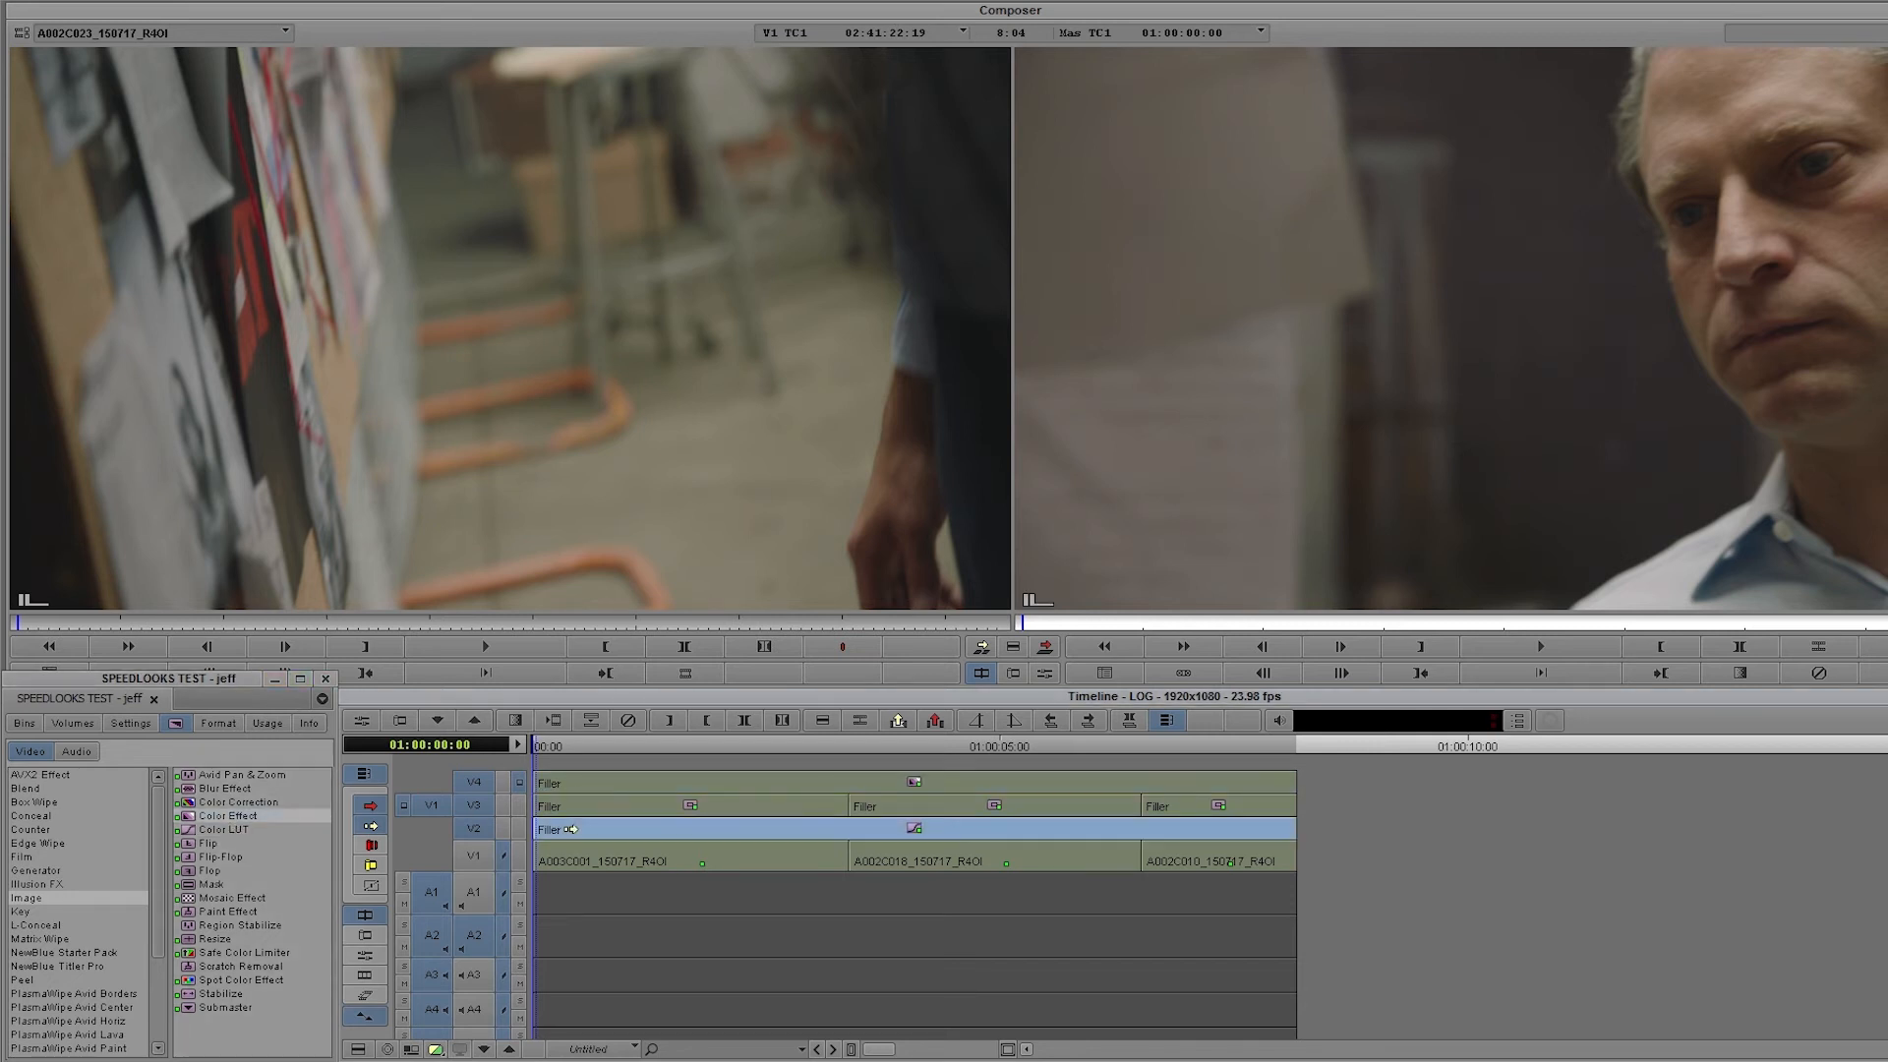
click(365, 956)
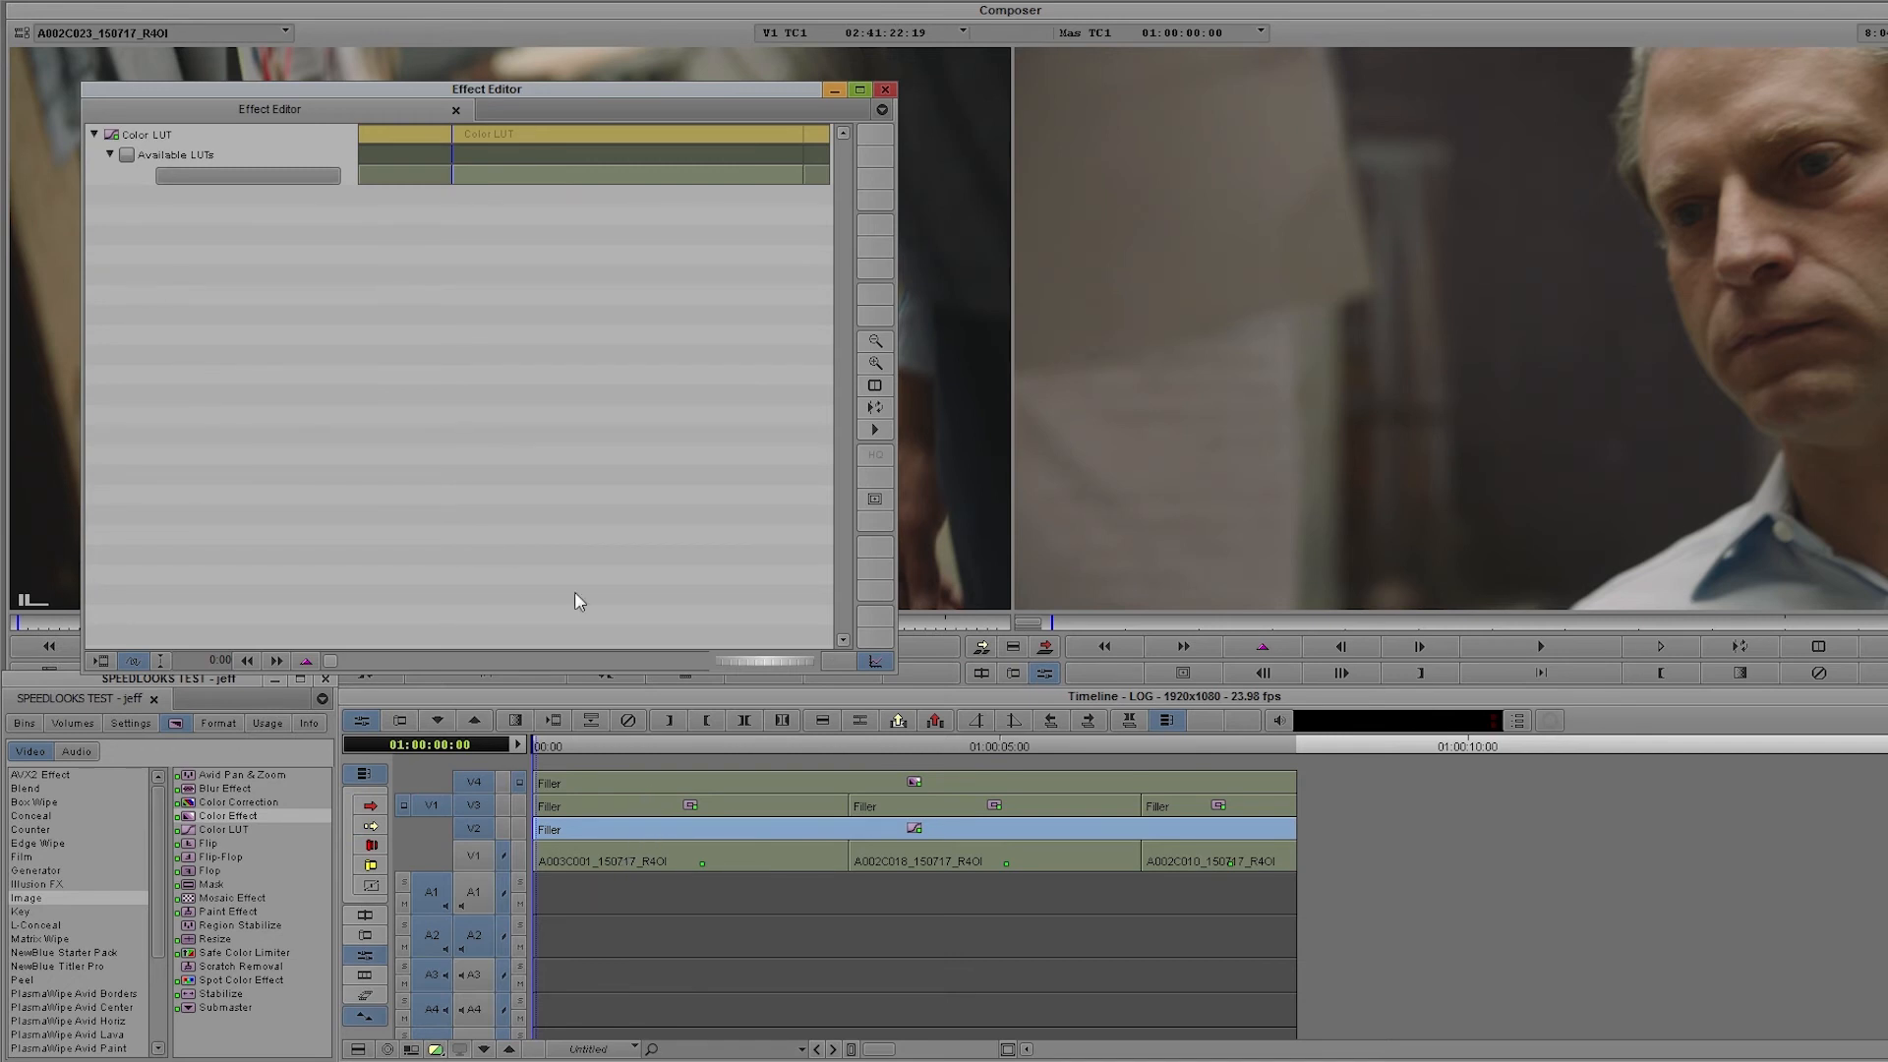
click(289, 173)
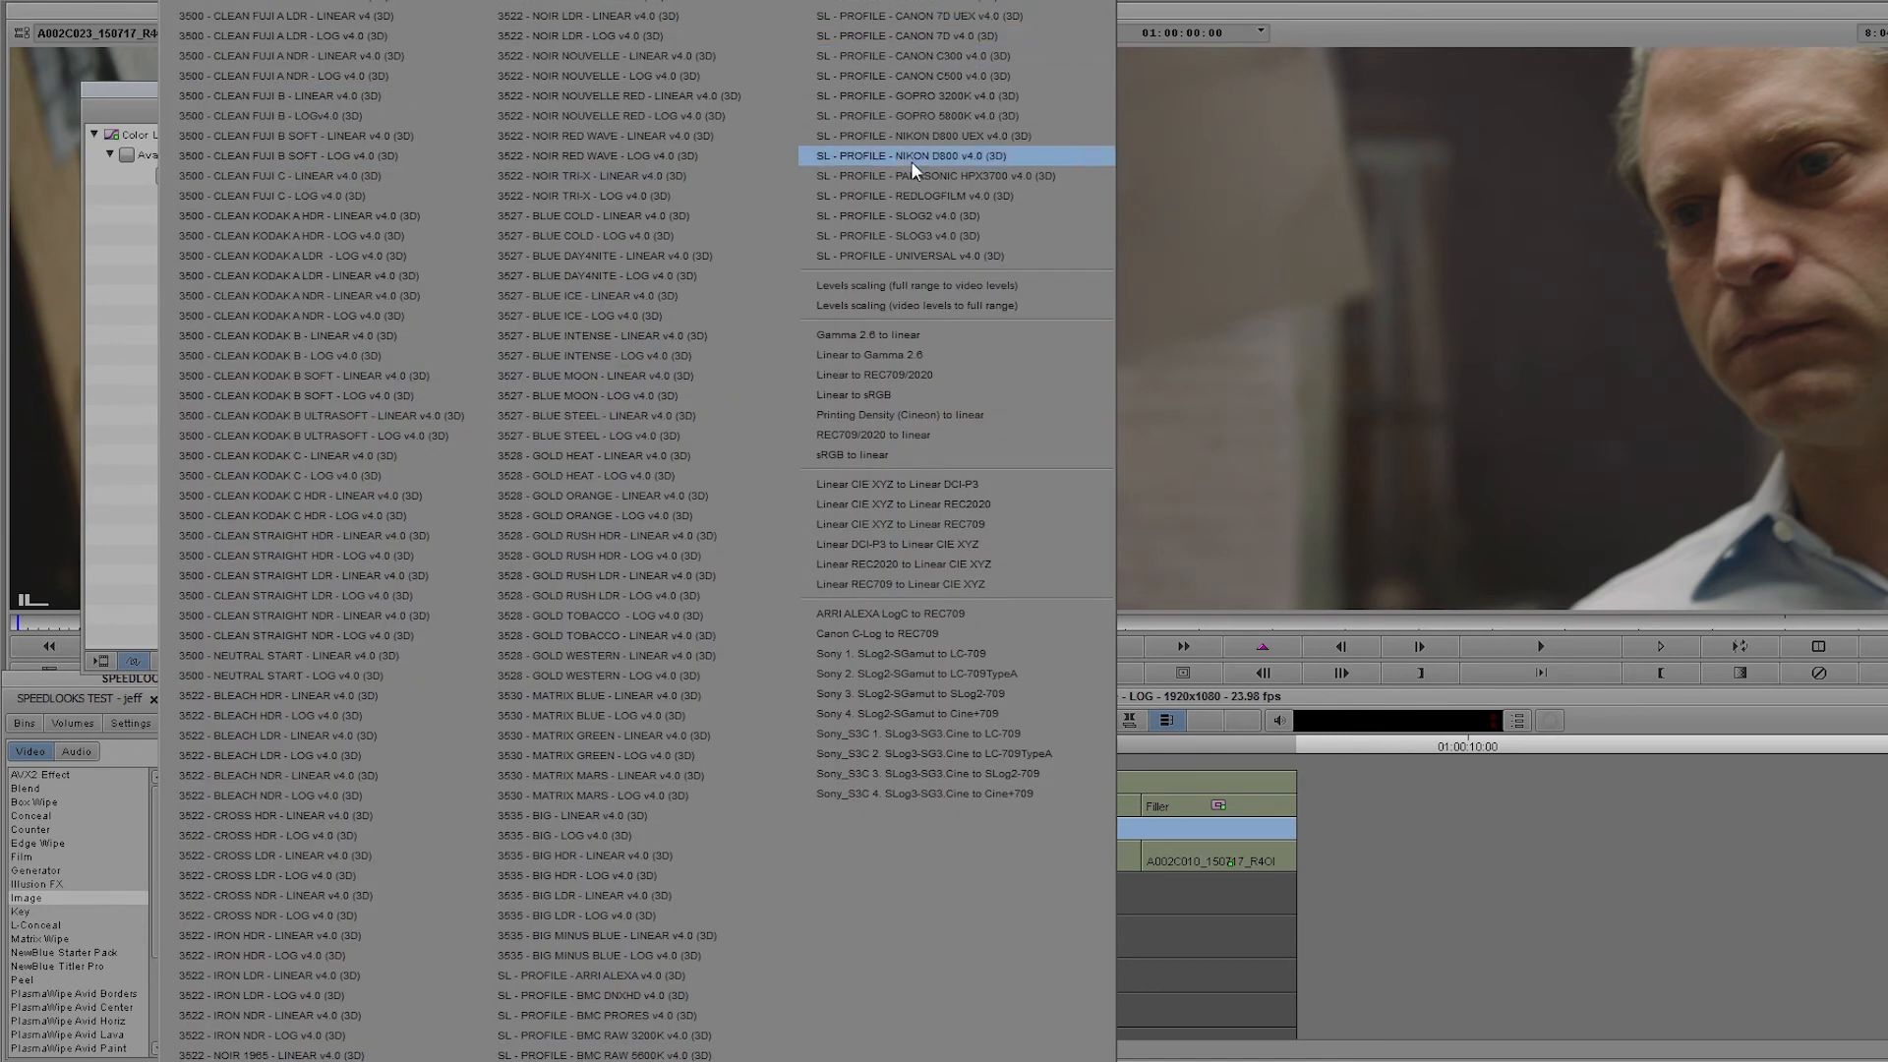
click(929, 257)
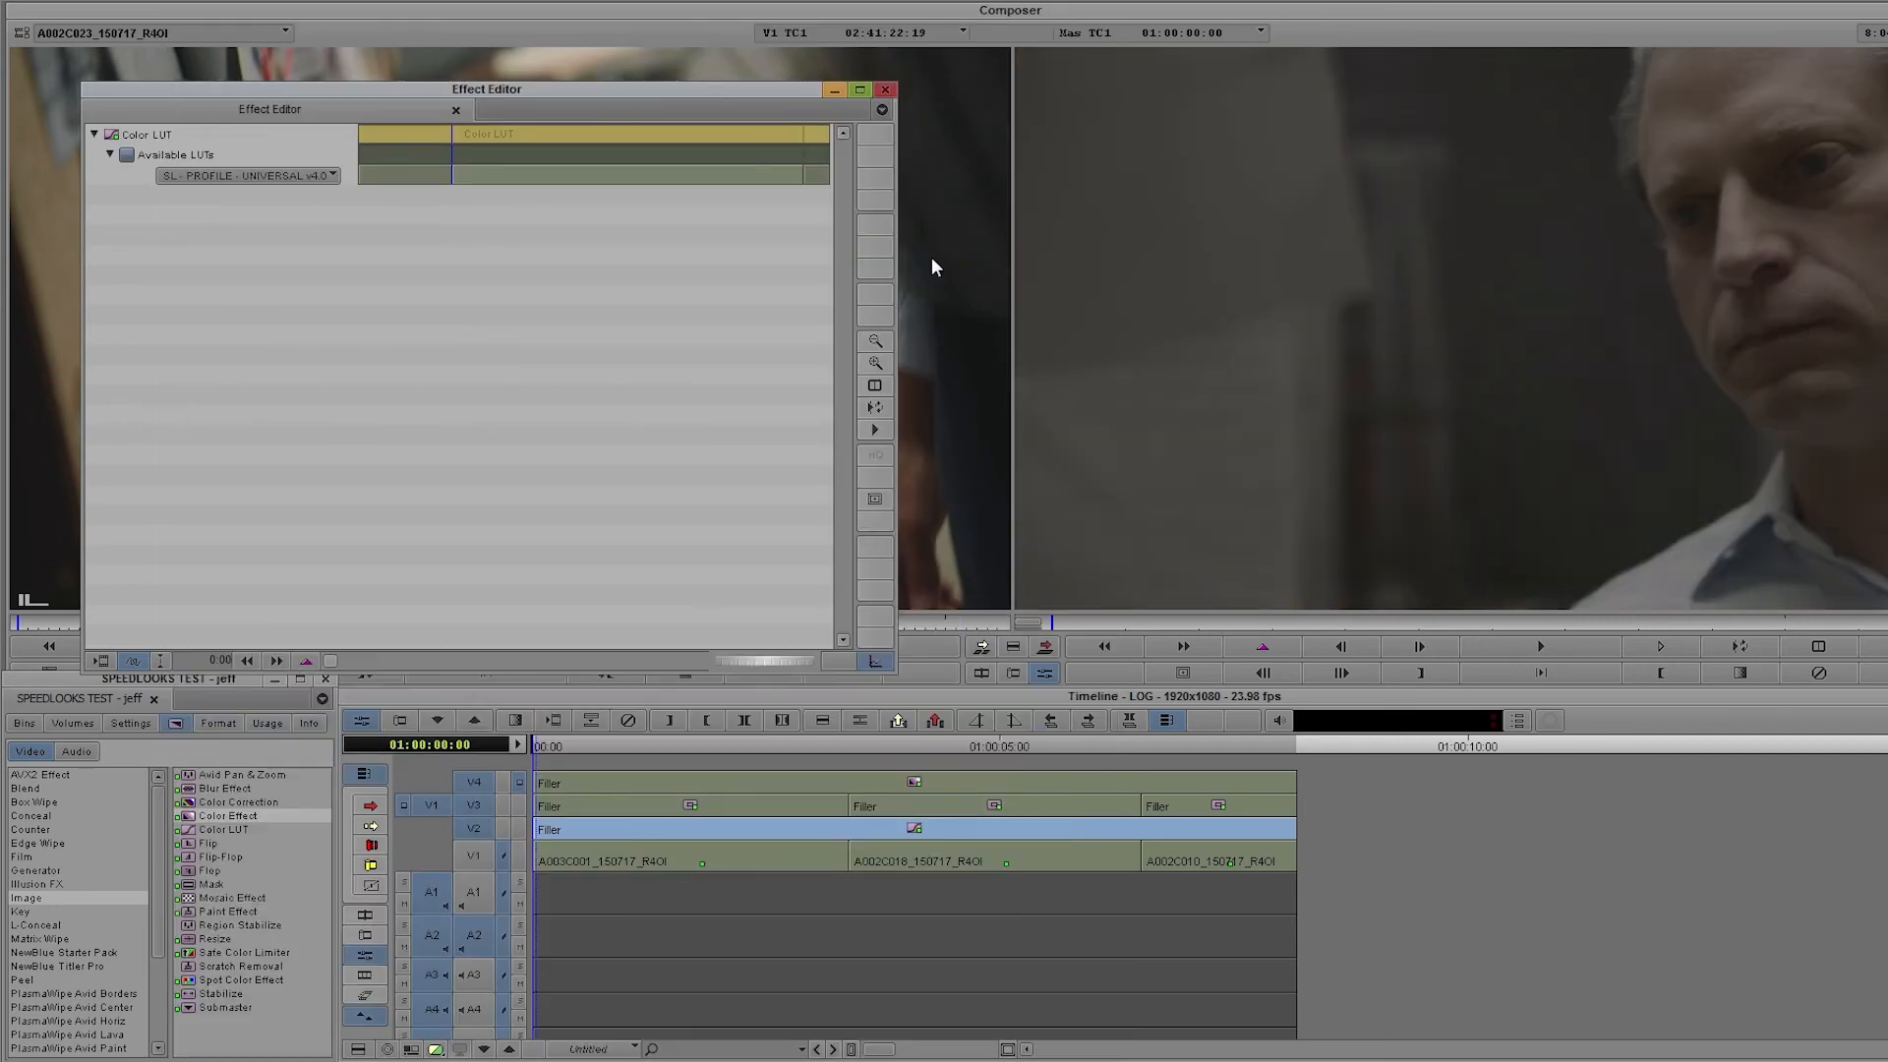
Replace the Color Effect on V4 with a Color LUT effect set to 3500 - CLEAN FUJI C - LOG v4.0 (3D)
click(610, 787)
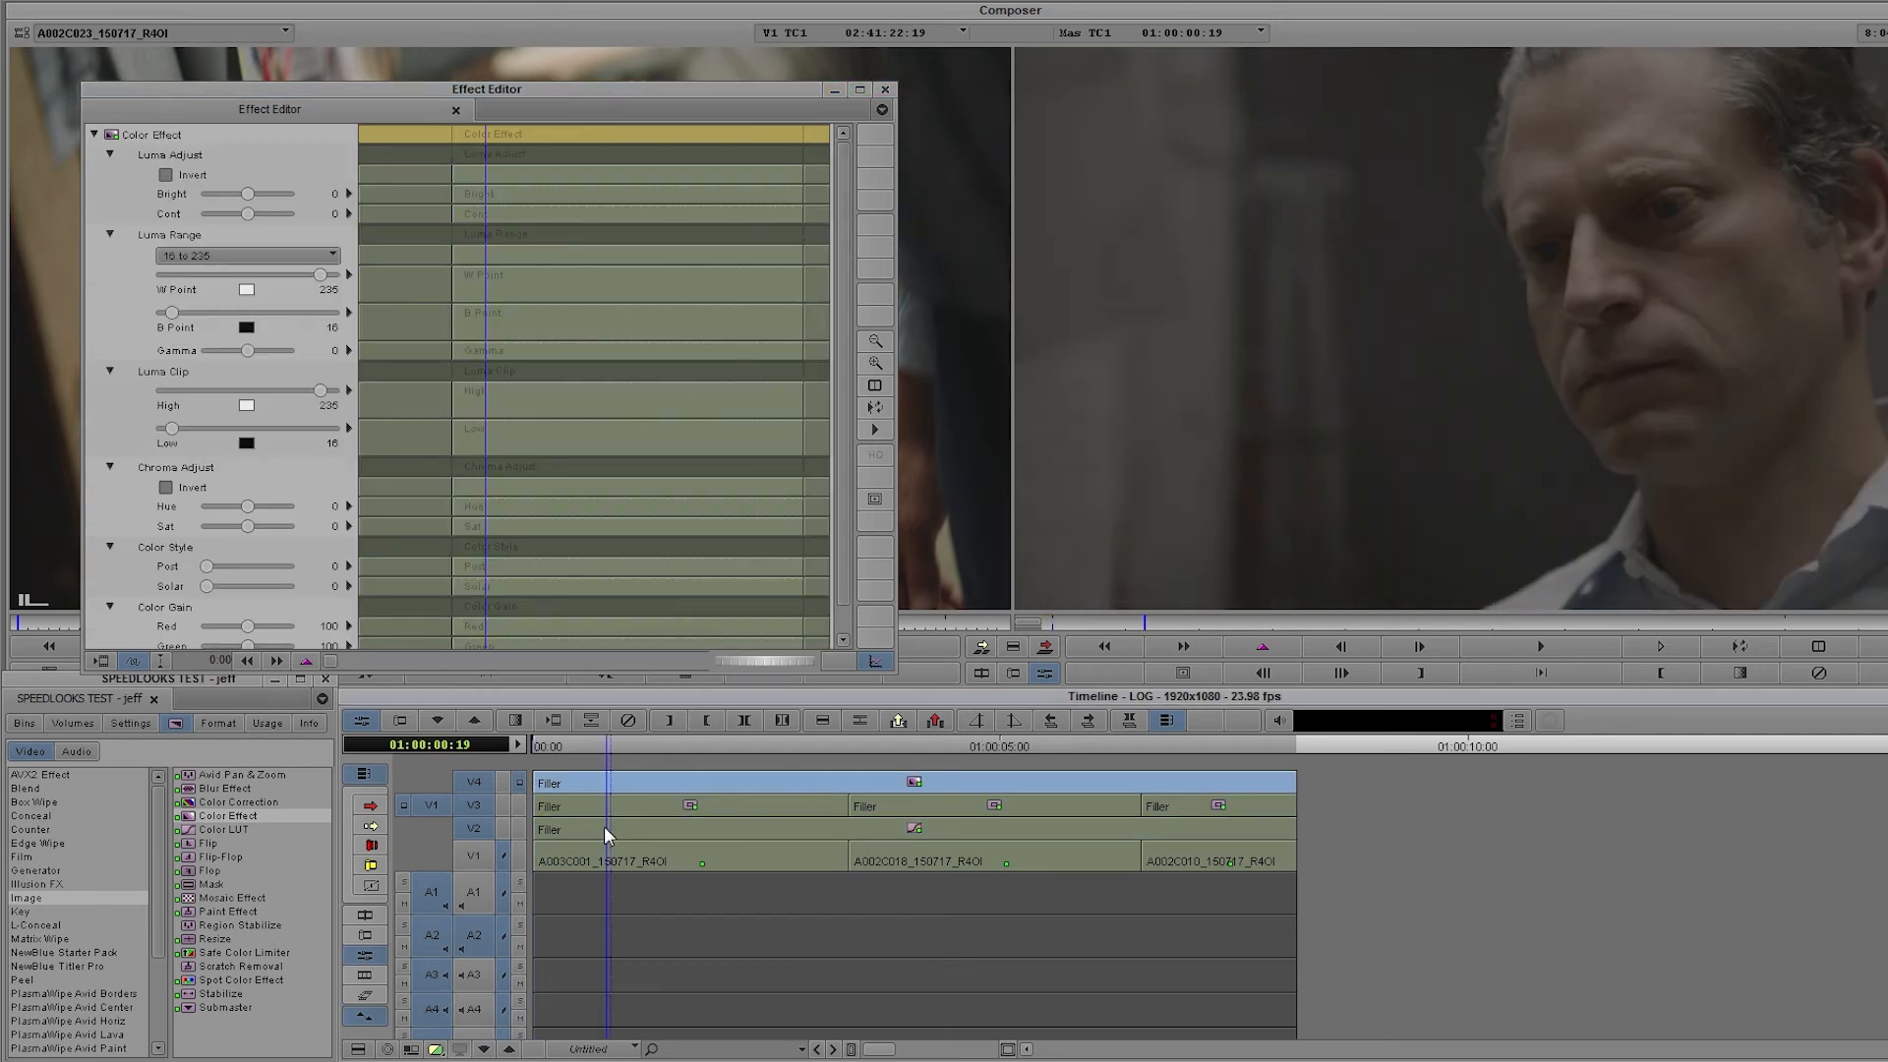
click(94, 134)
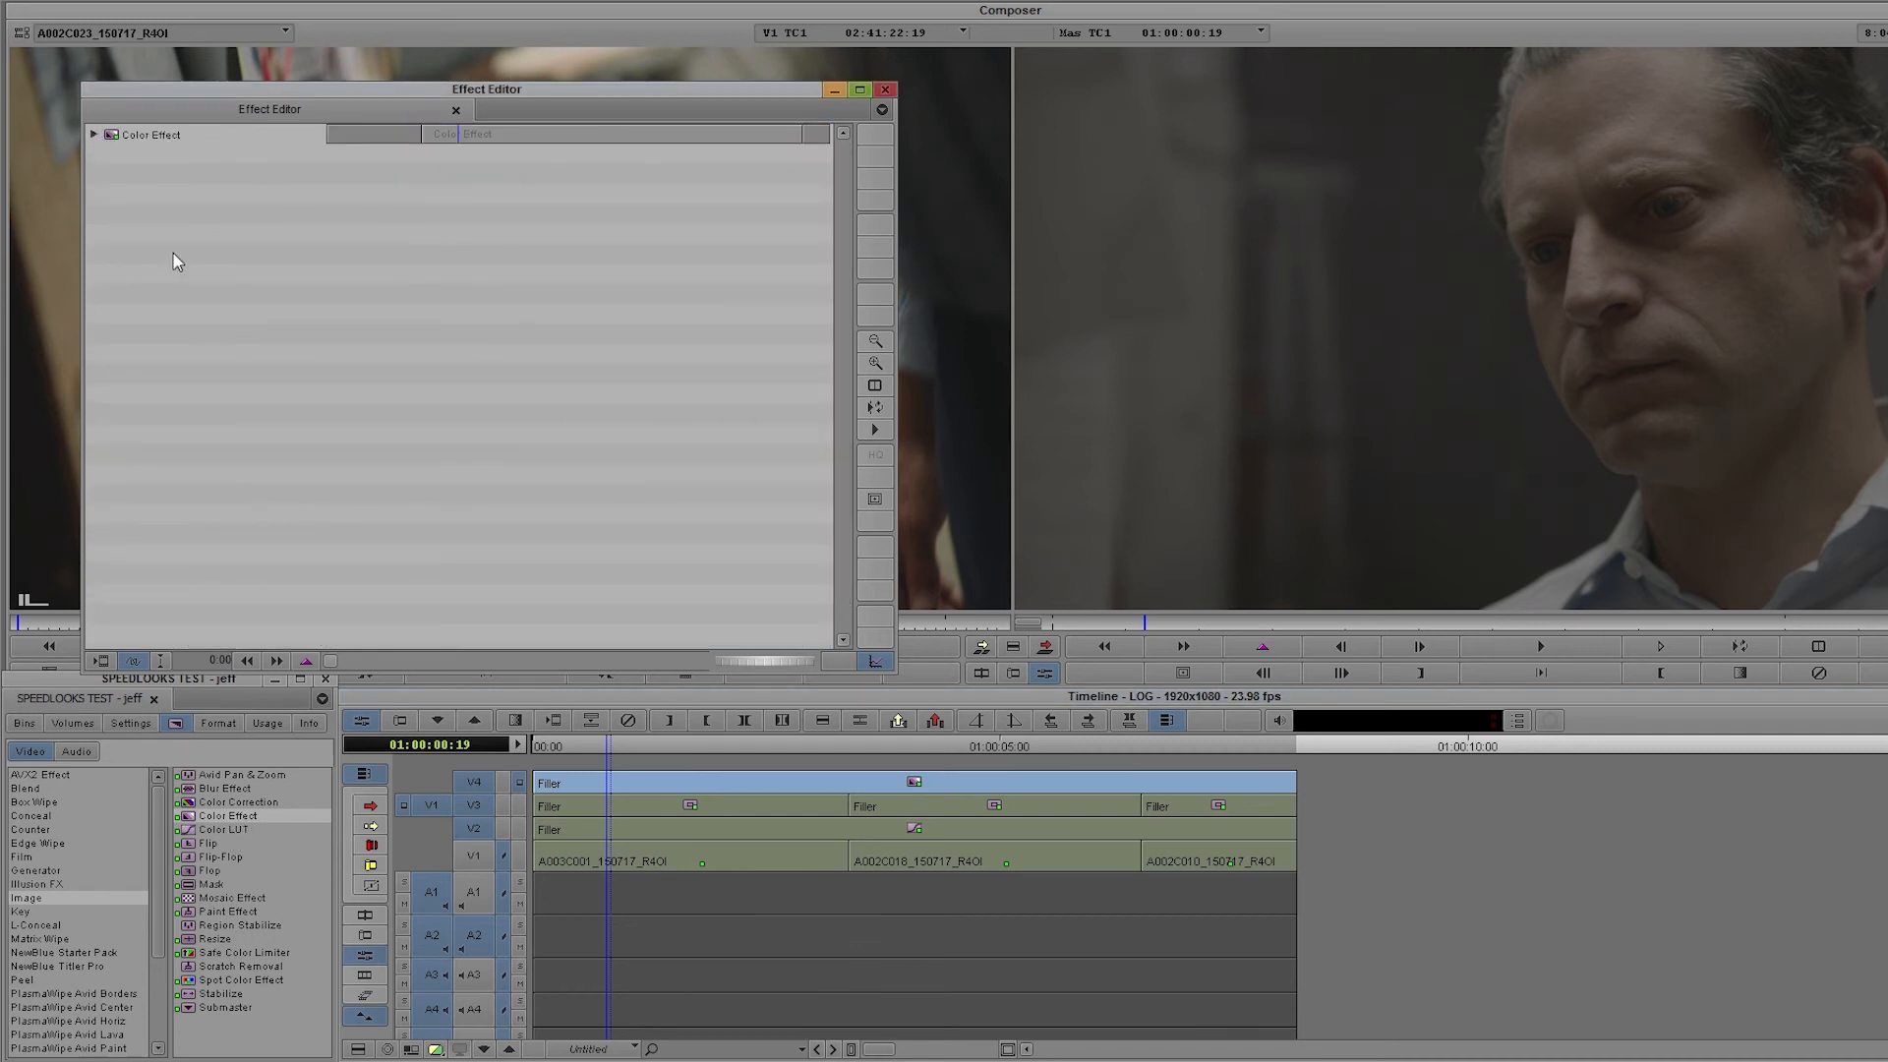
drag(241, 829, 640, 784)
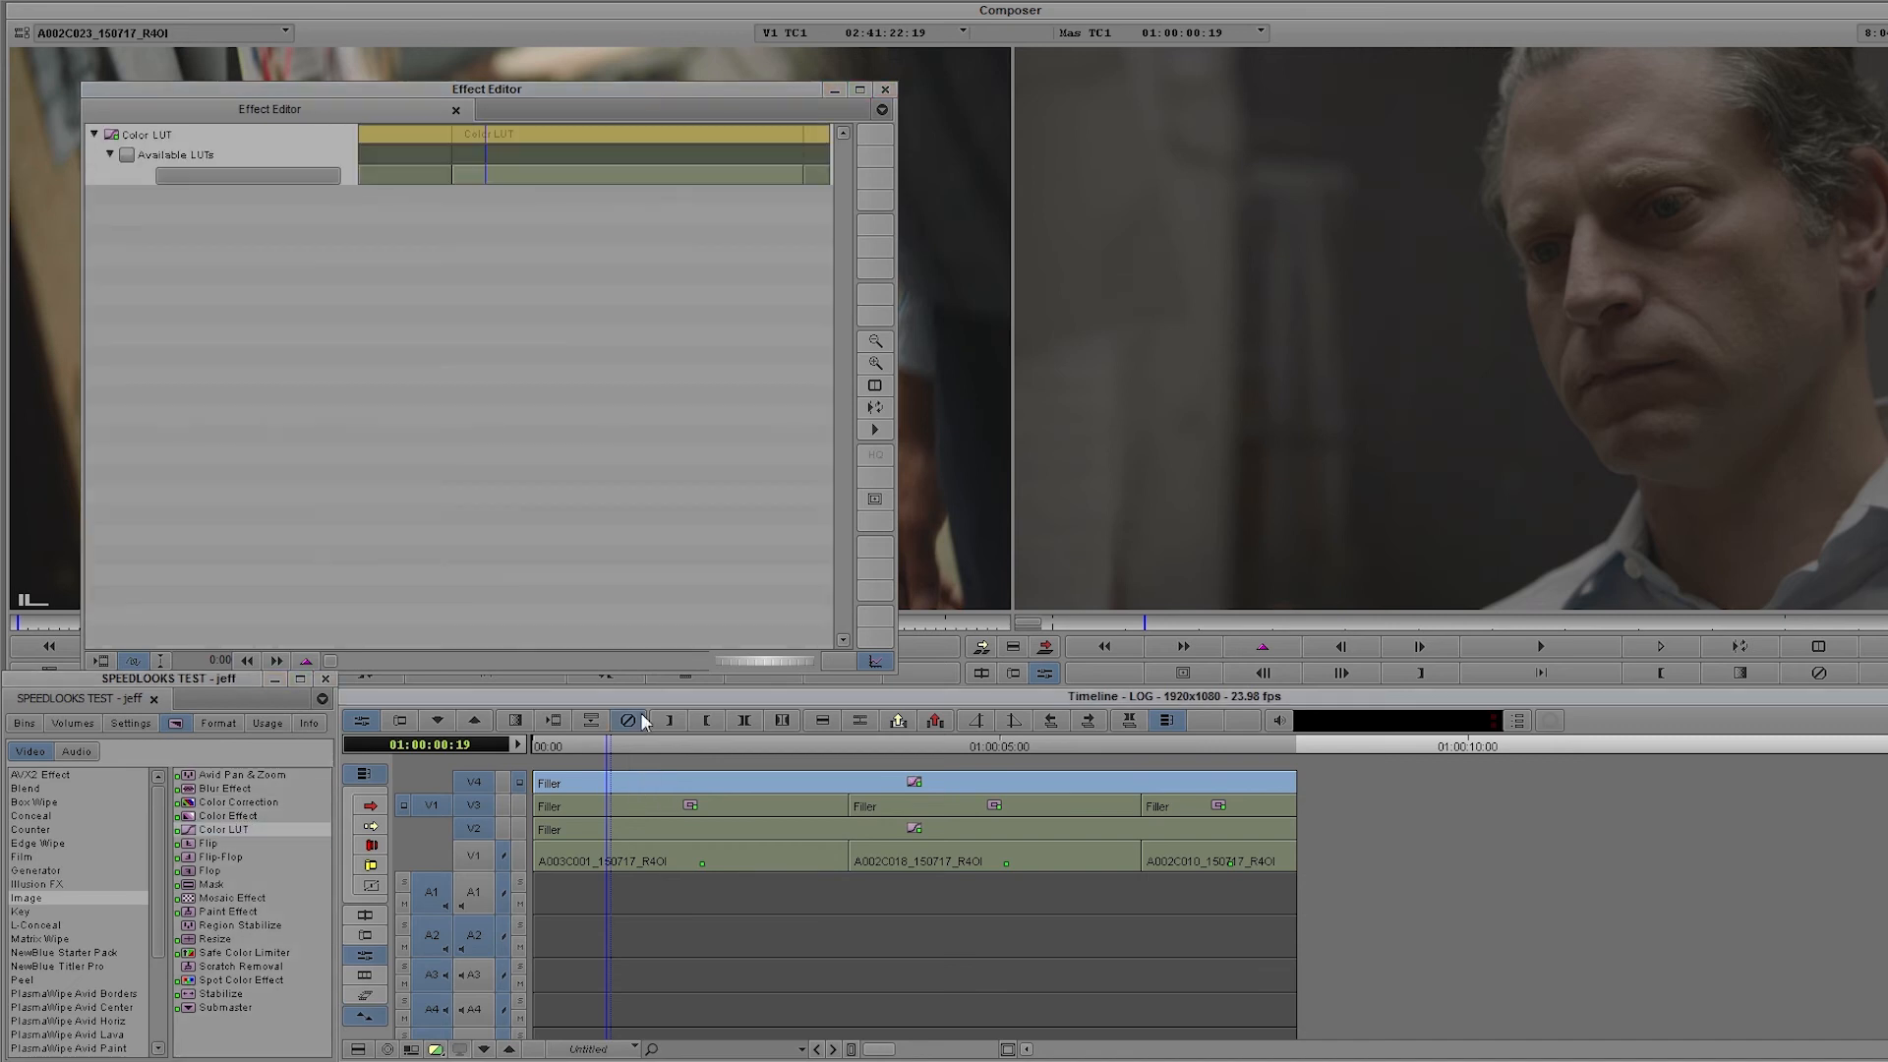
click(285, 169)
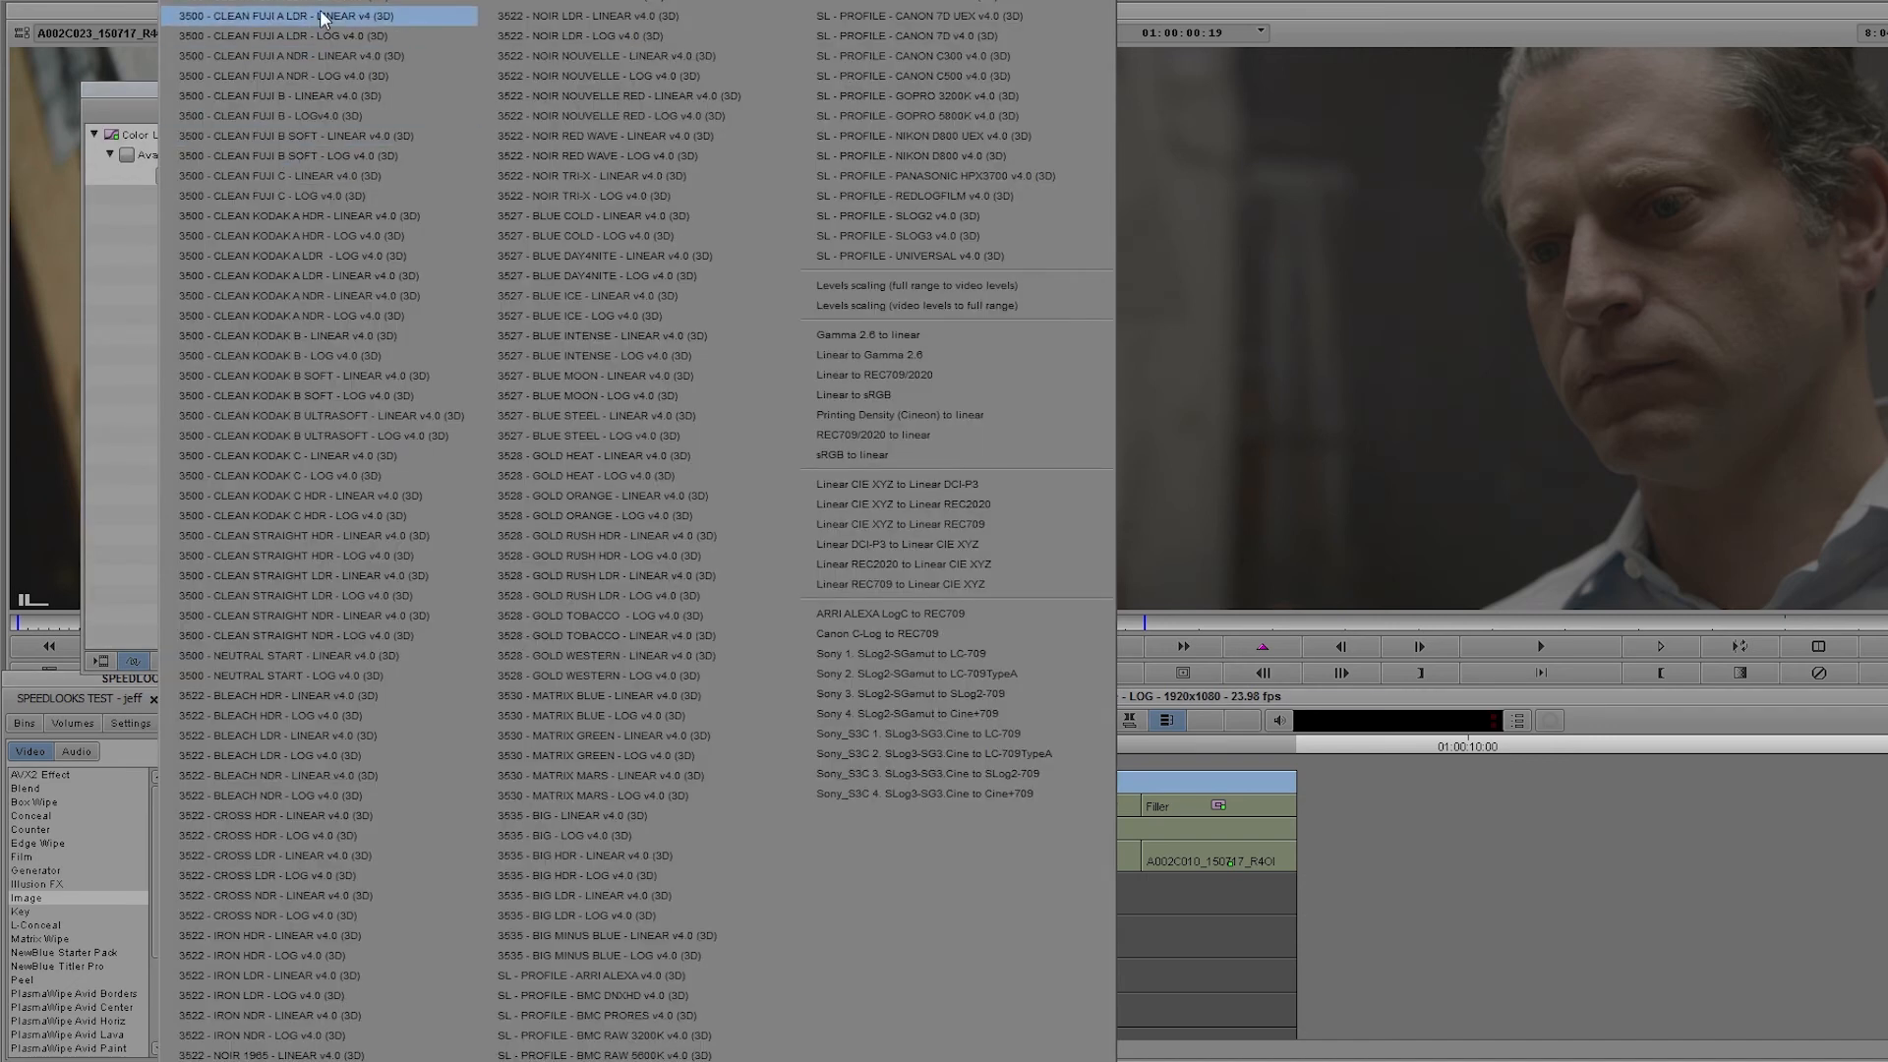
click(334, 197)
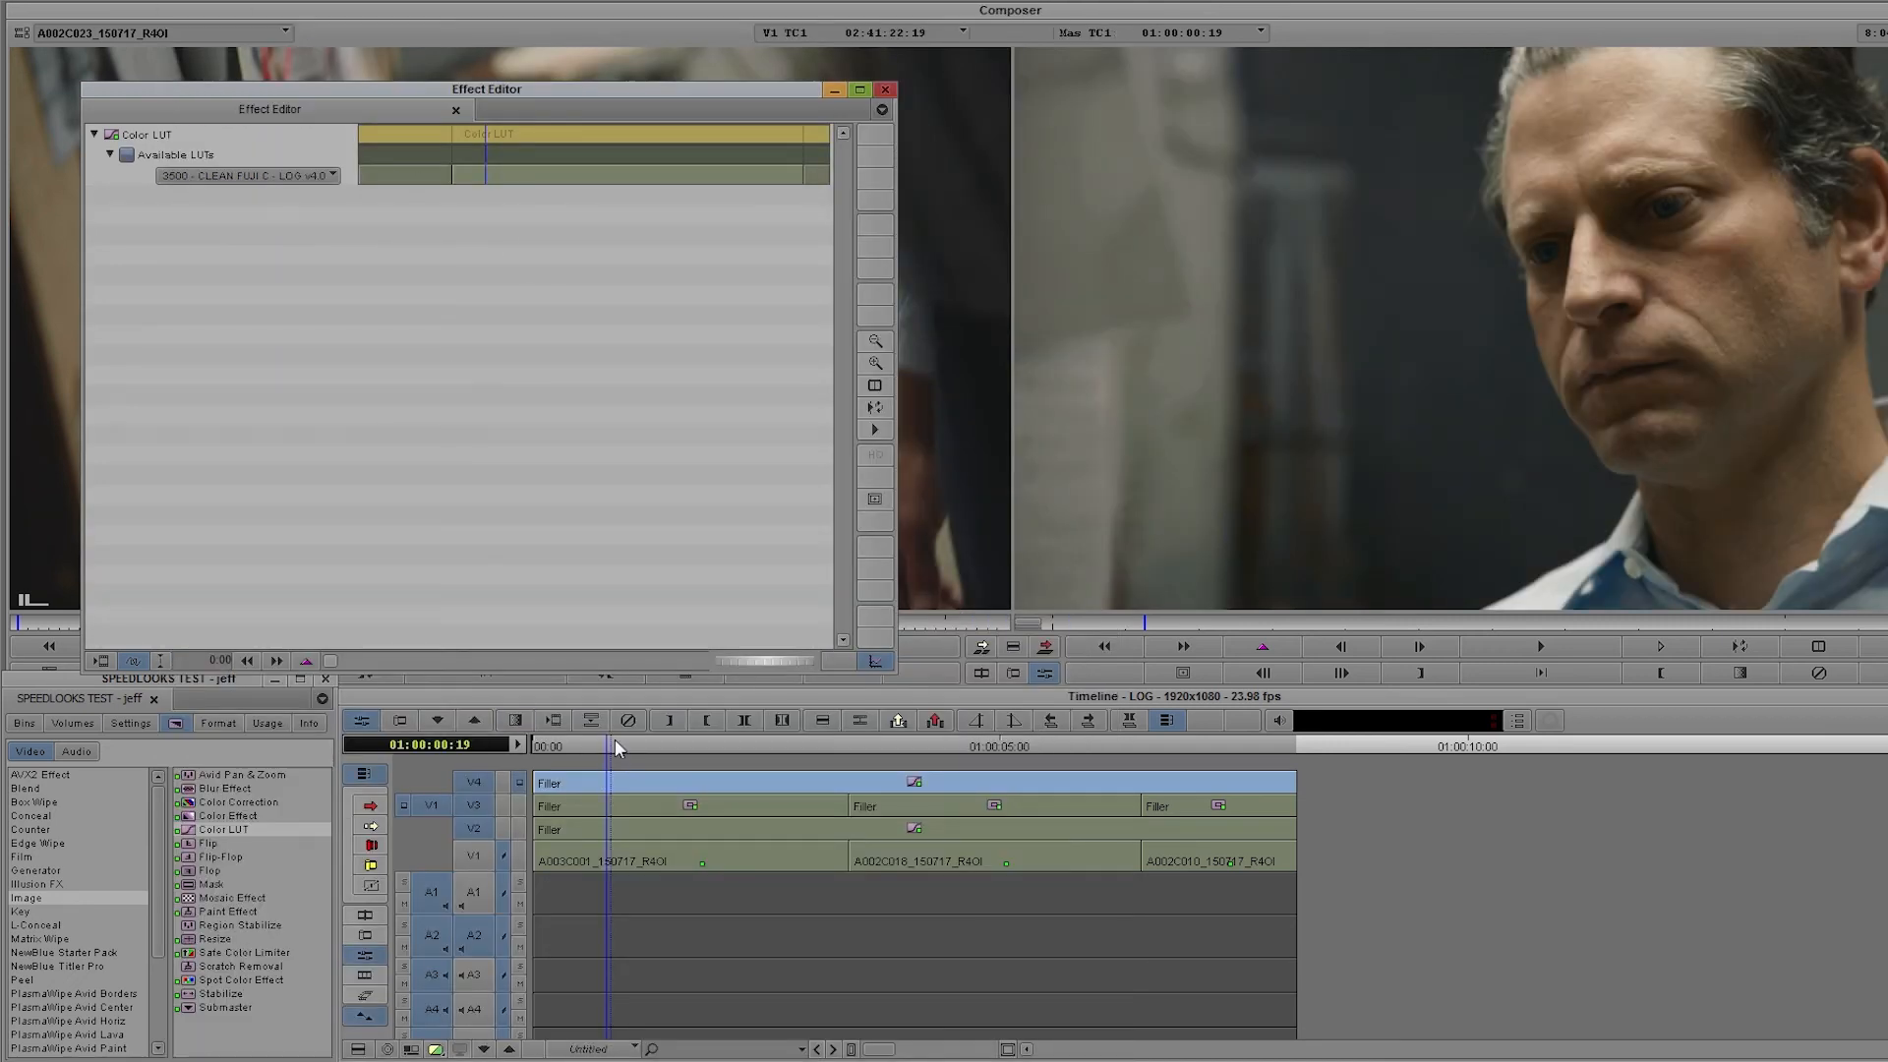
Disable the V4 track so V3 is targeted, and switch to Color Correction mode on its first segment
mouse_move(616, 740)
mouse_down()
mouse_move(888, 754)
mouse_move(1230, 730)
mouse_move(960, 710)
mouse_move(640, 722)
mouse_up()
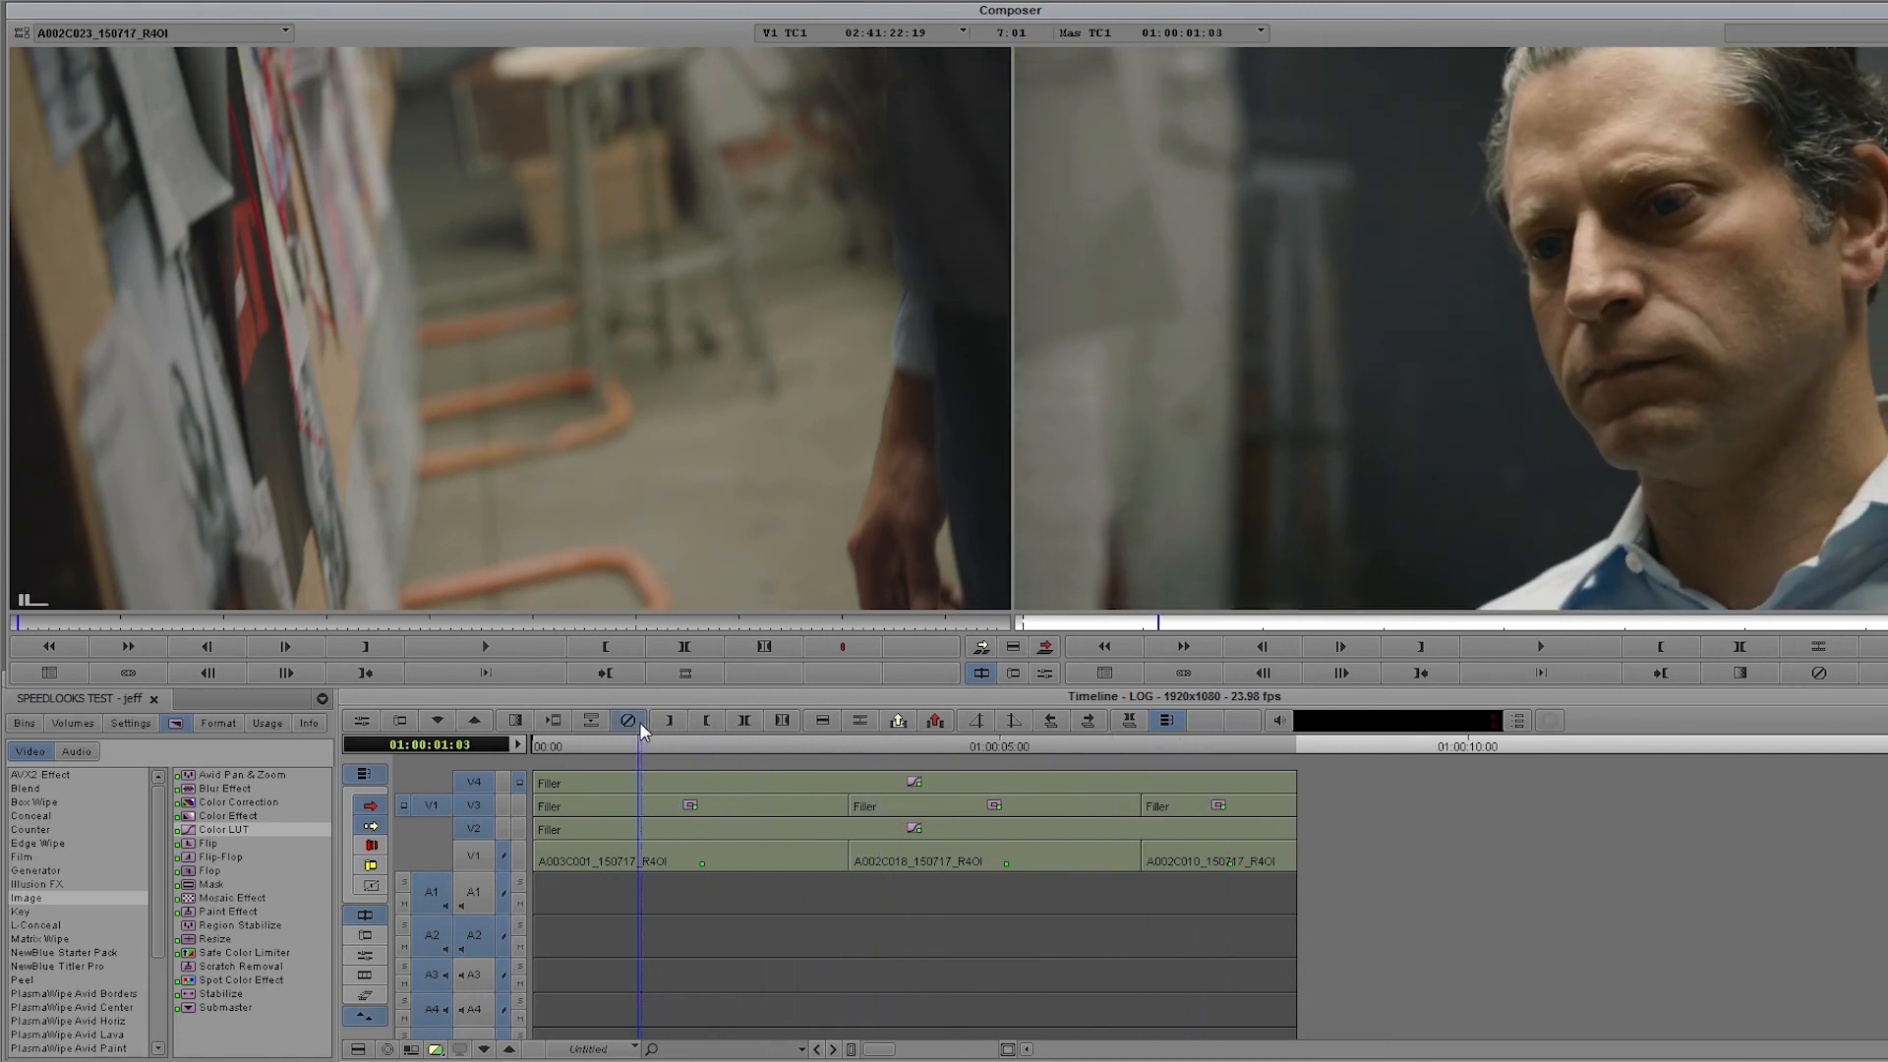
click(475, 784)
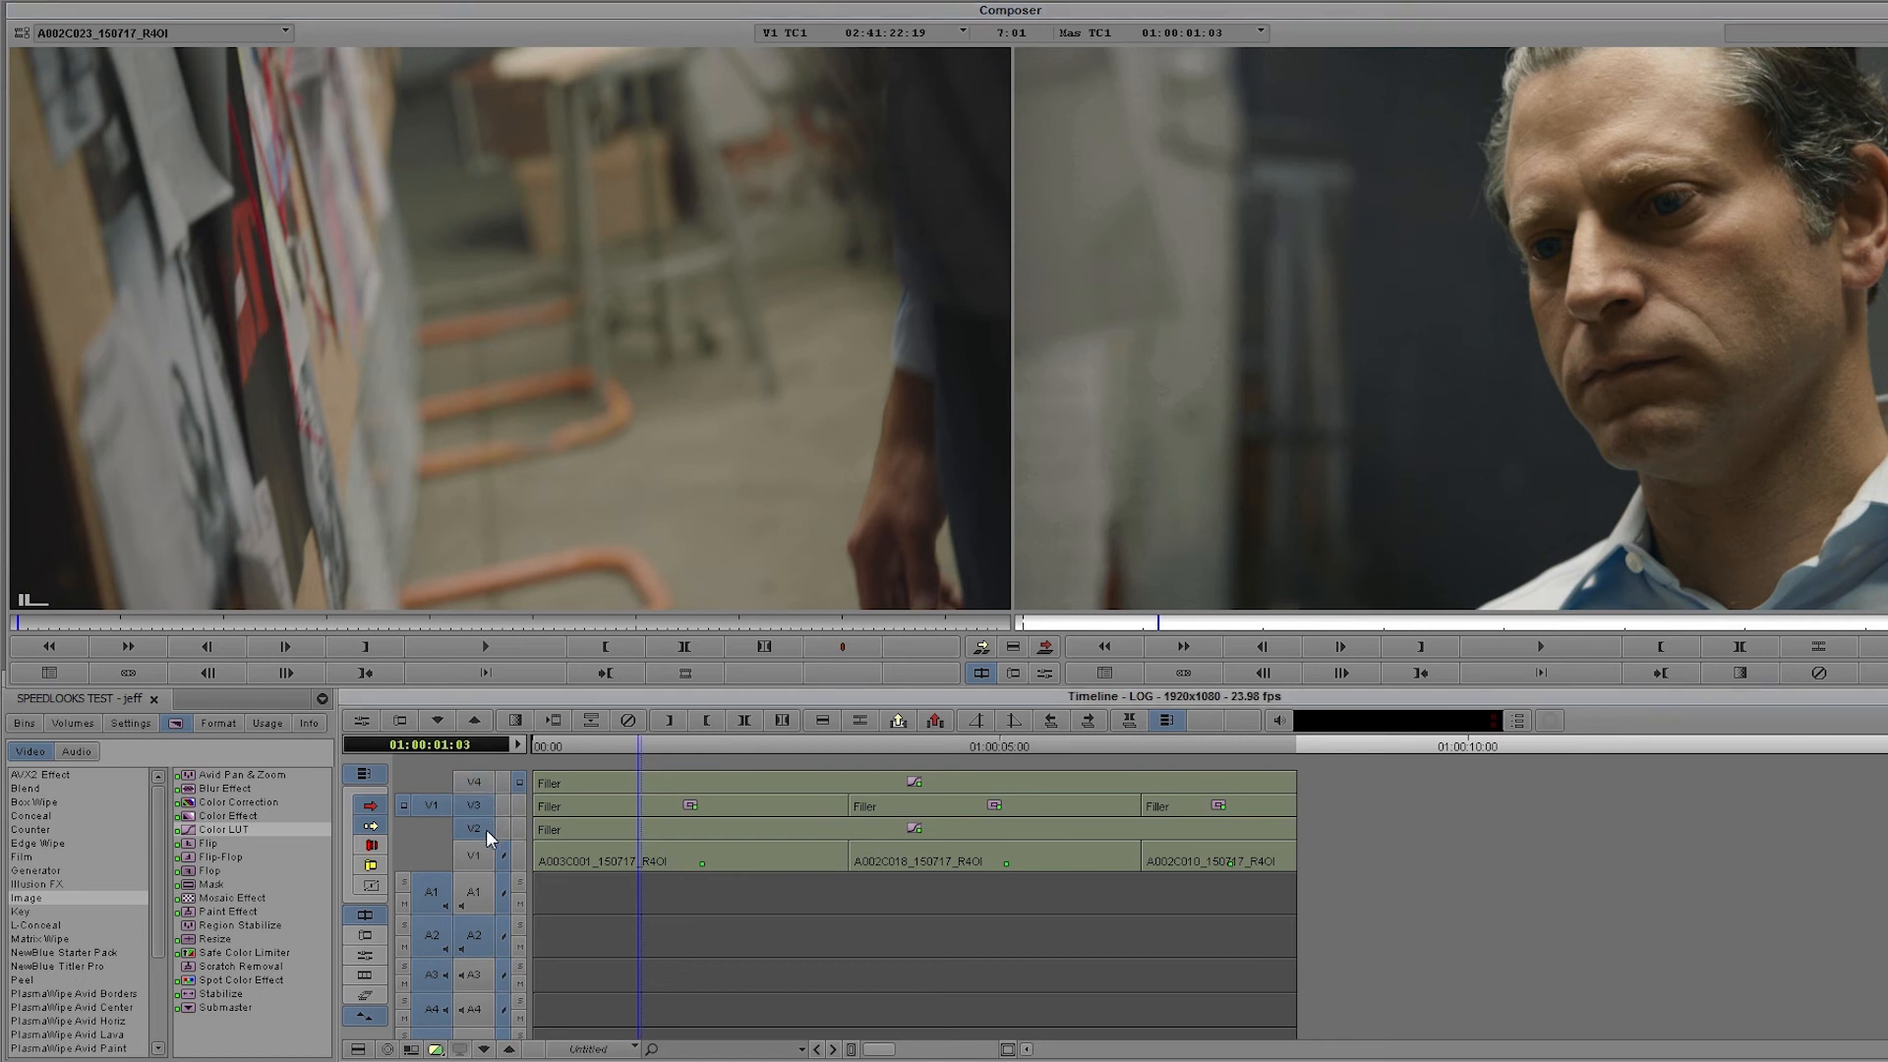
click(370, 959)
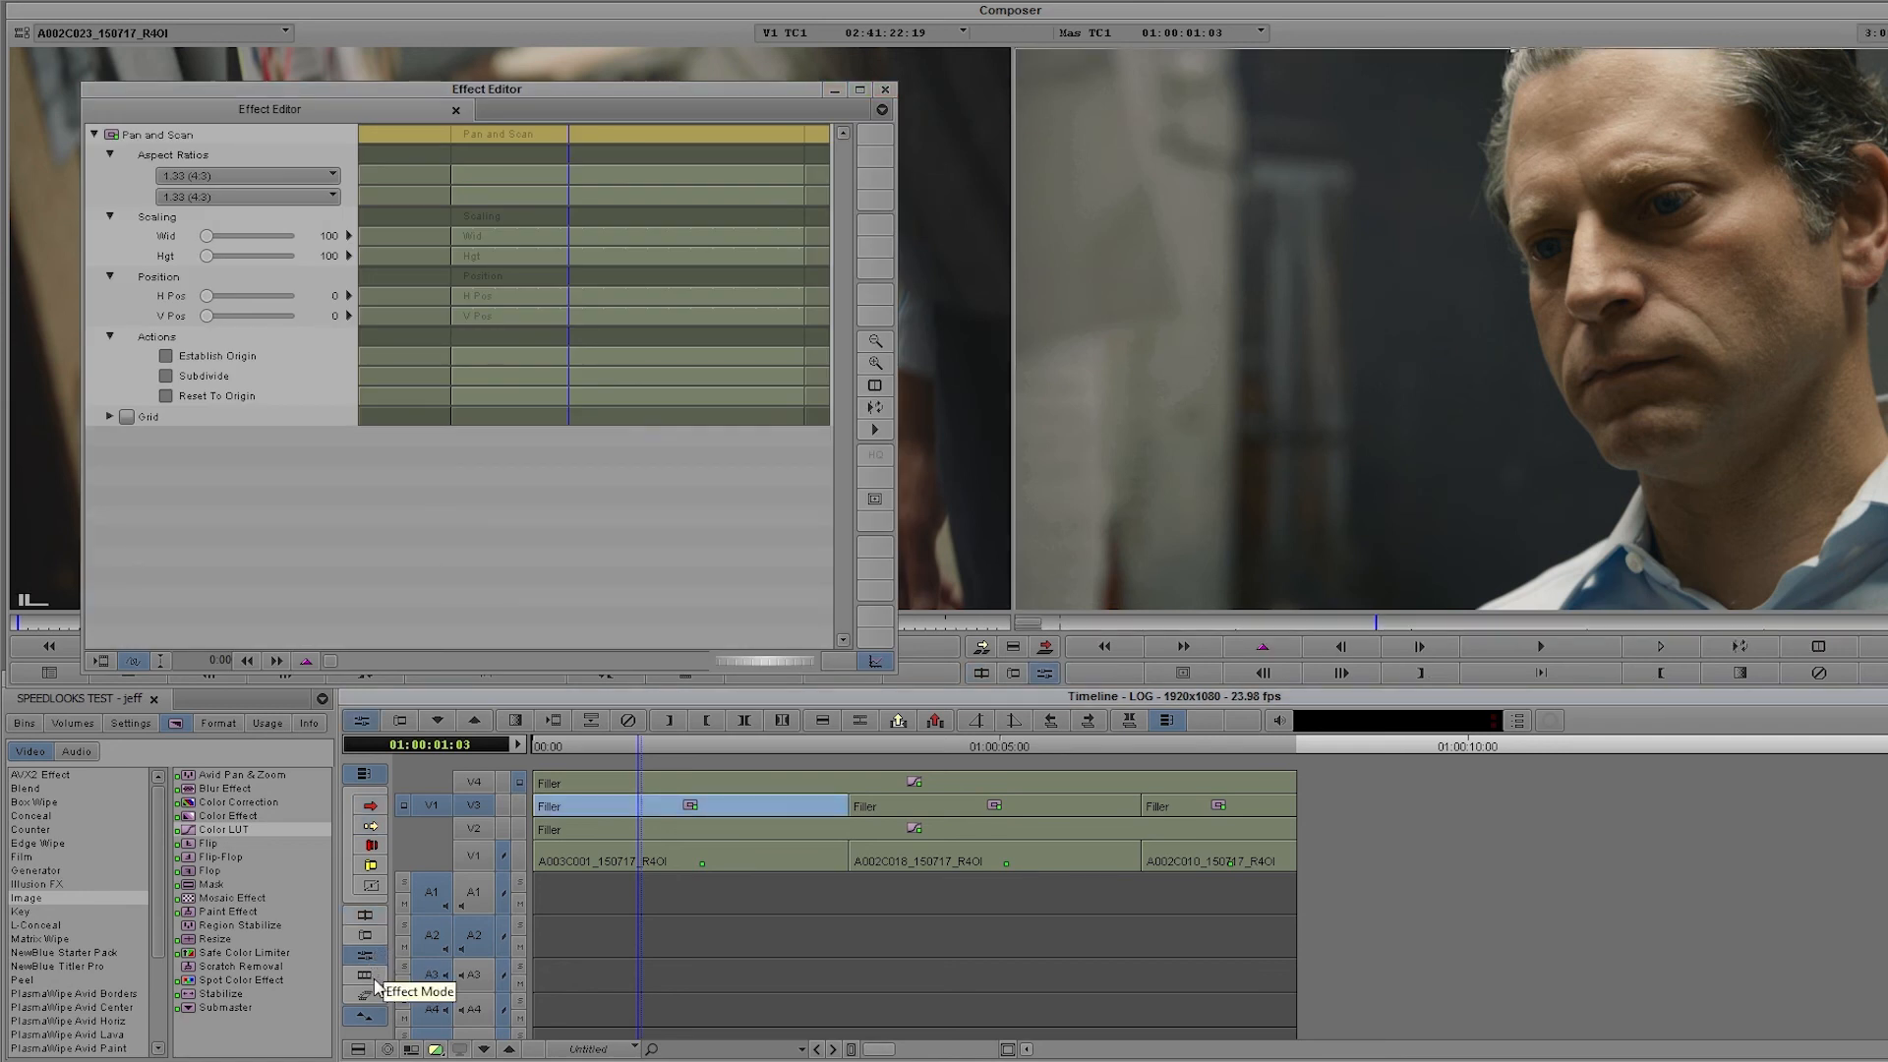
click(375, 980)
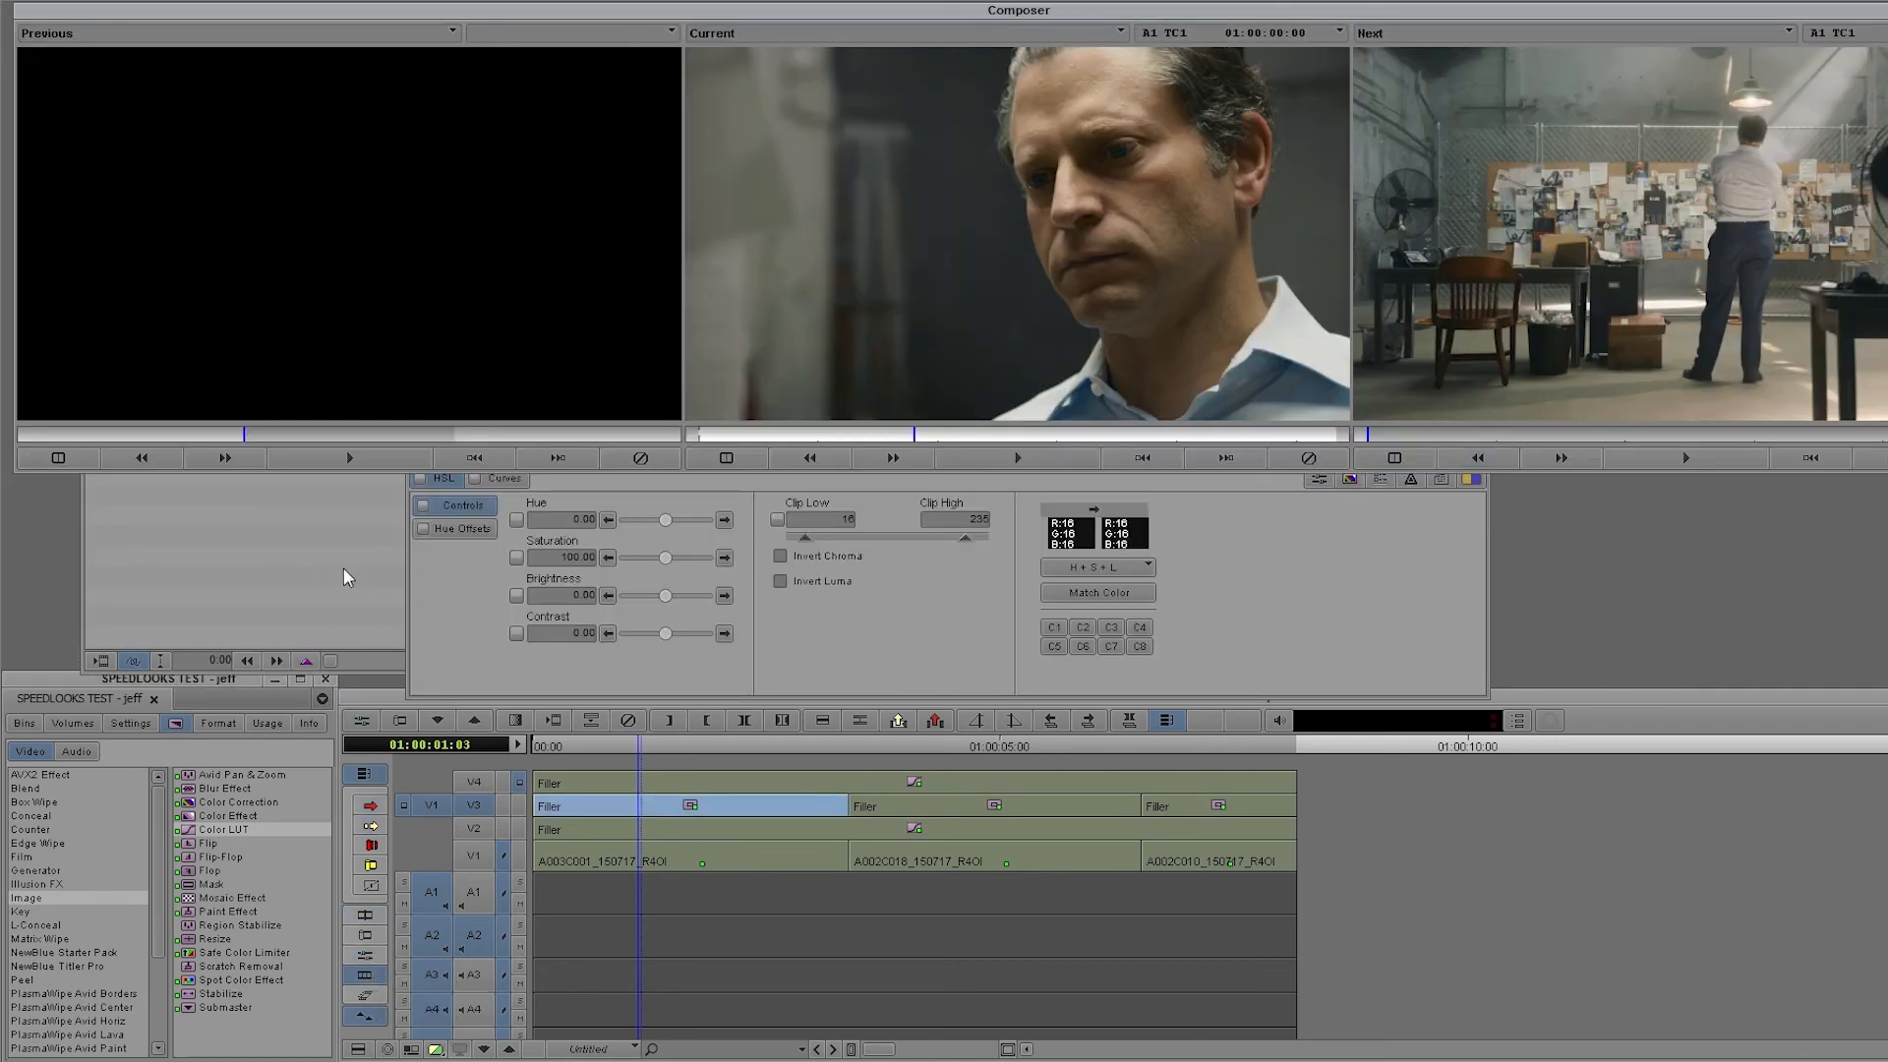
Darken the V3 segment over the second clip using Hue Offsets with gain 80 and gamma 0.858
click(928, 746)
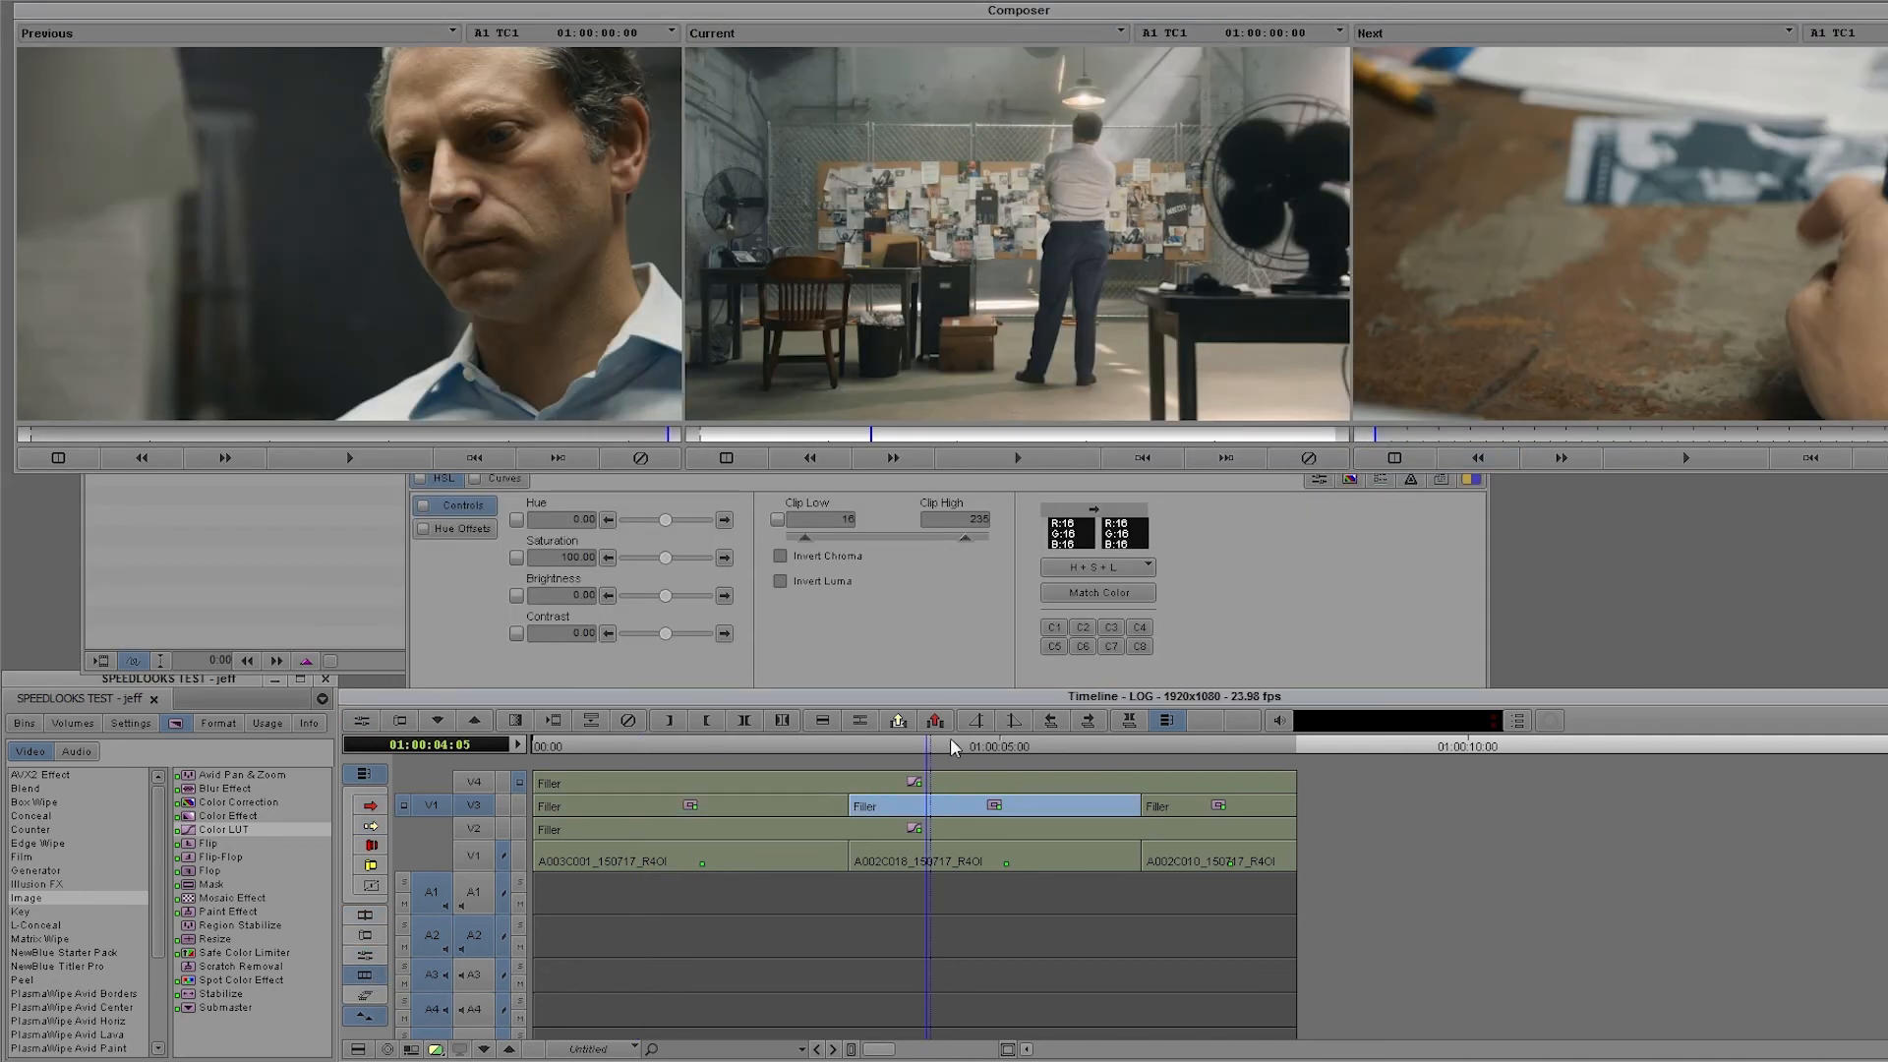
click(468, 526)
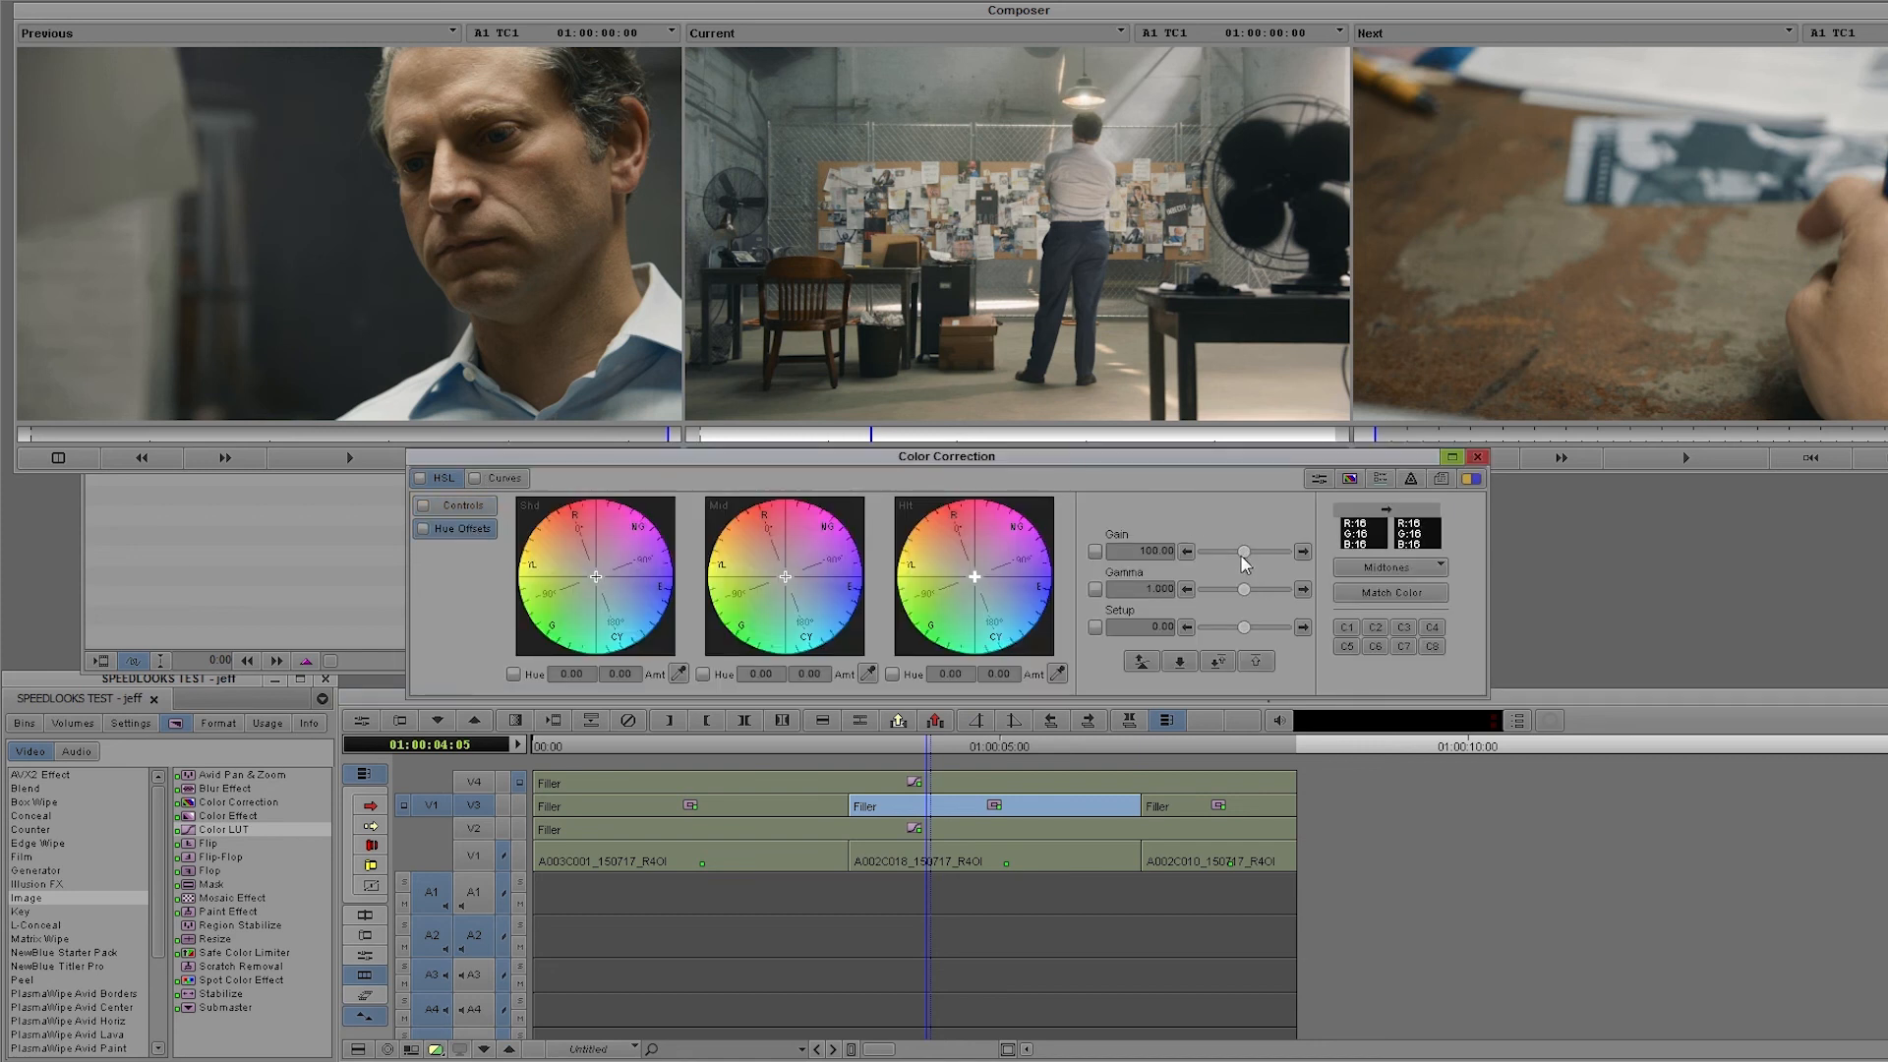
drag(1242, 557, 1236, 557)
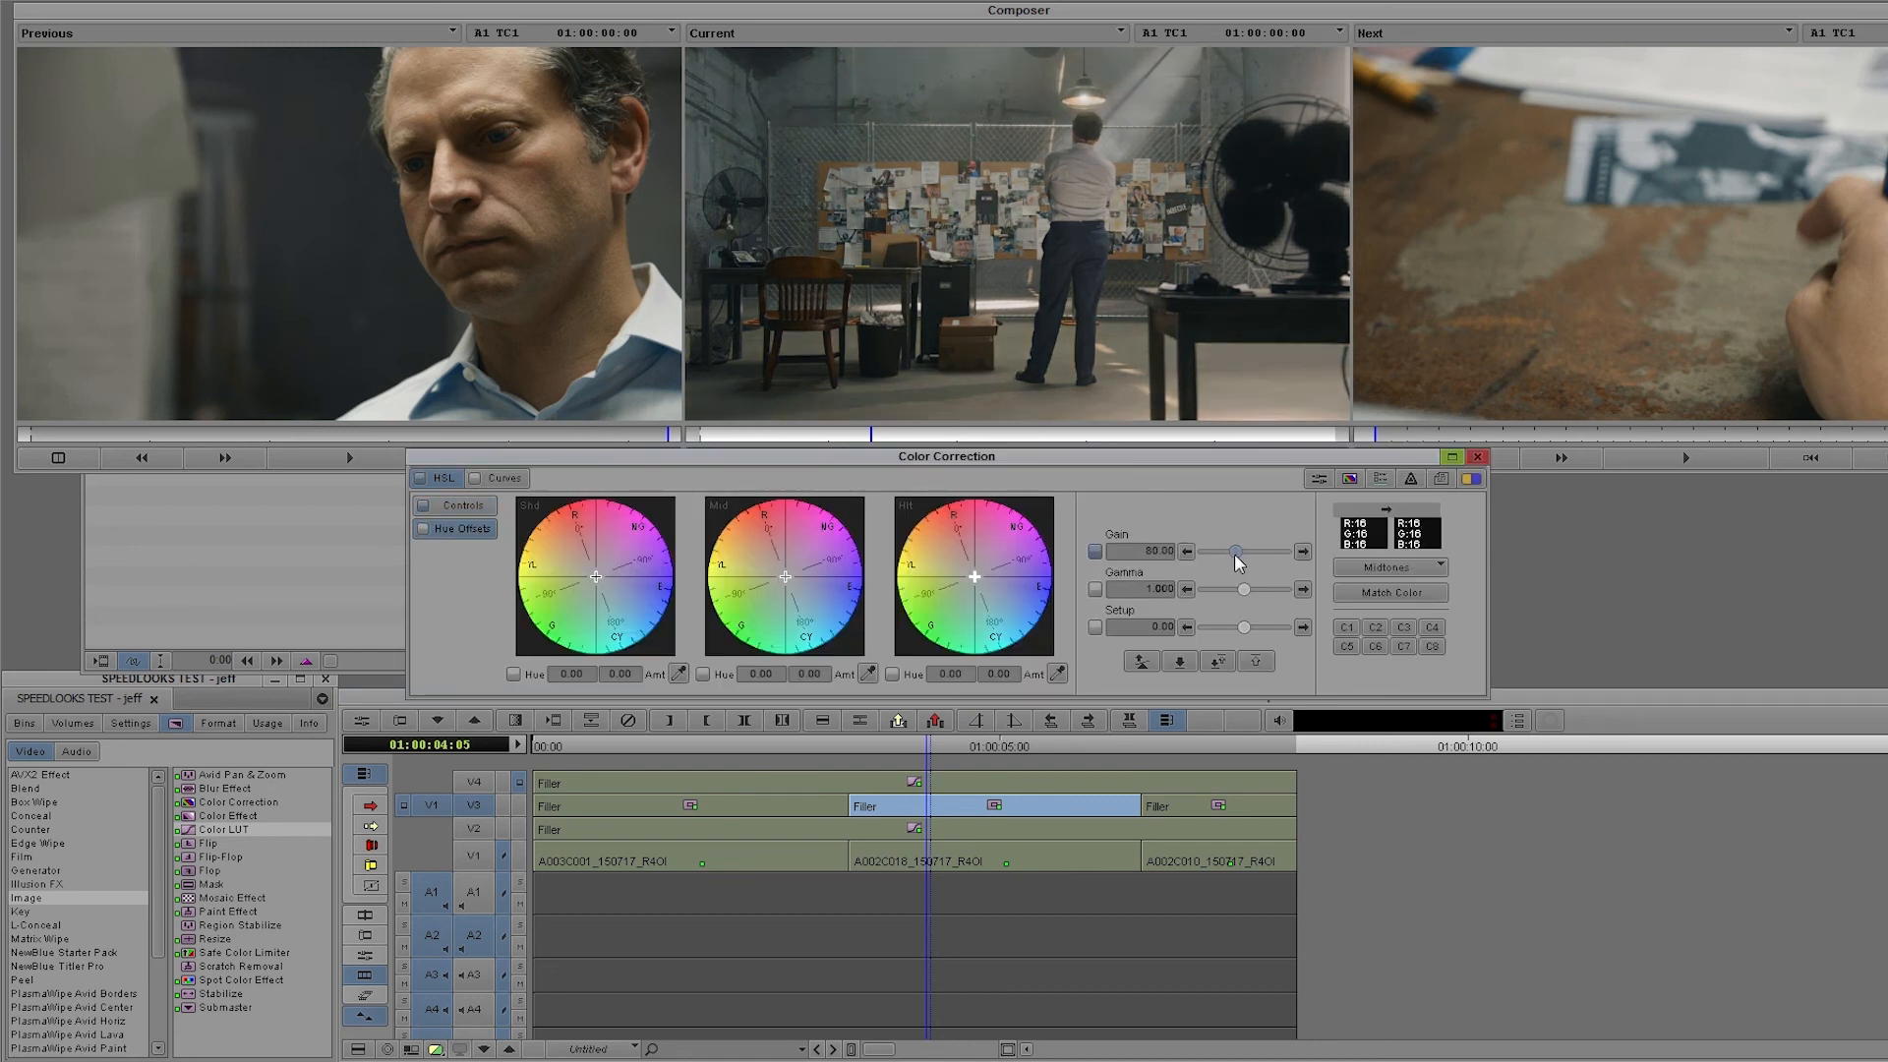
drag(1243, 587, 1239, 584)
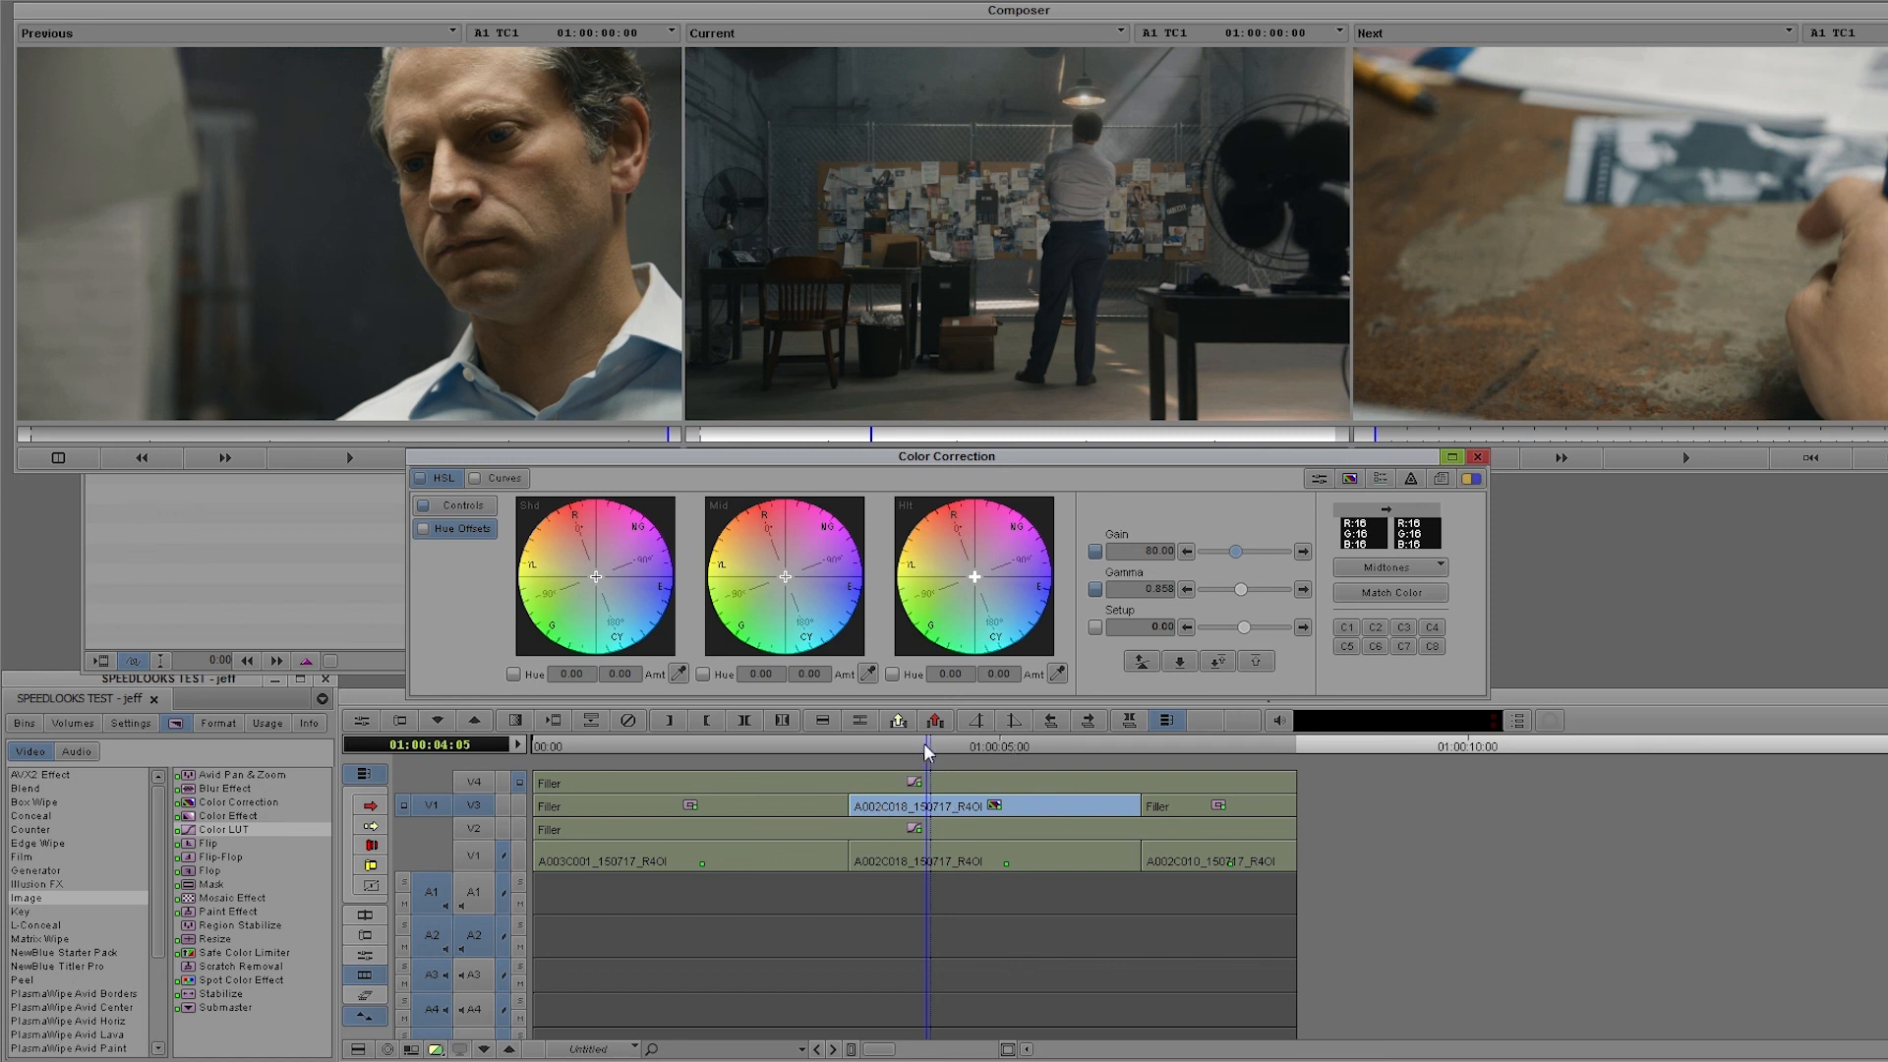
Reduce the gain of the V3 segment over the third clip, trying 50.67 before easing it back up
drag(919, 744, 1201, 721)
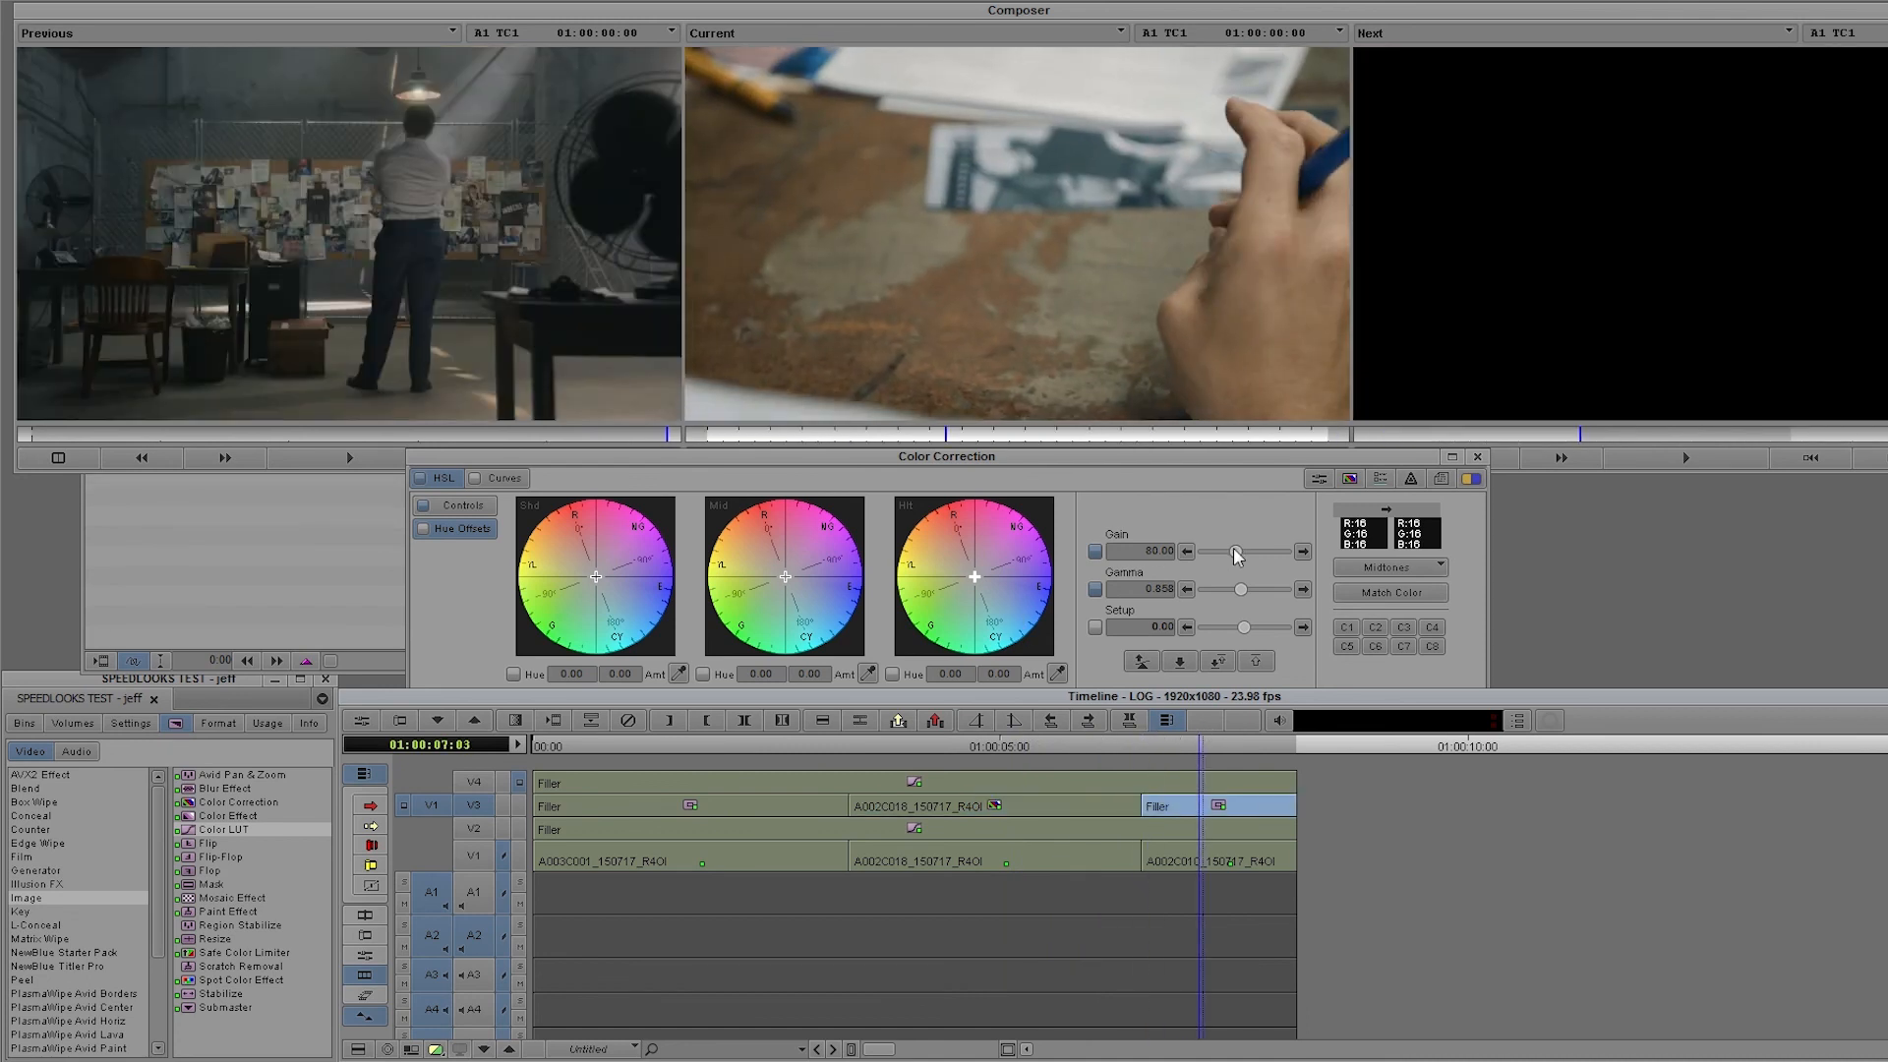
drag(1234, 552, 1223, 548)
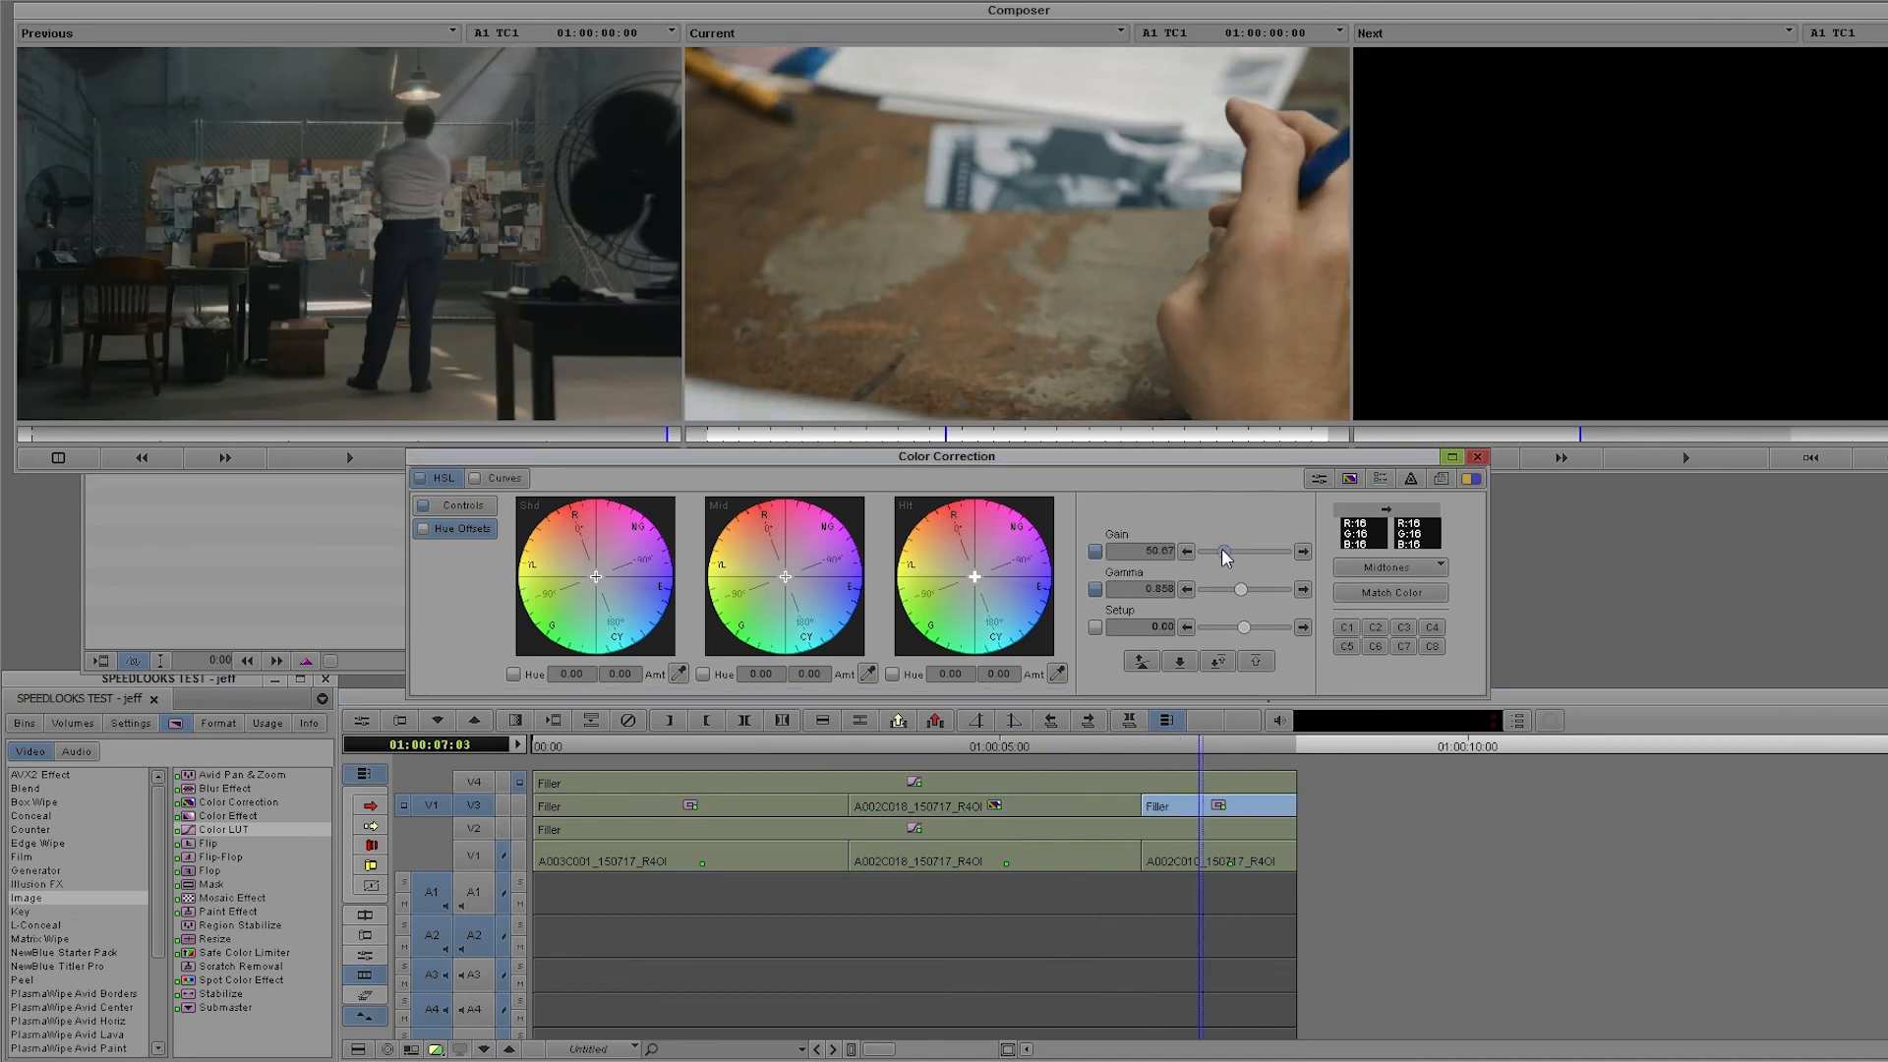
drag(1222, 551, 1236, 552)
Return to the first clip and play the sequence to review the combined LUTs and corrections
click(1170, 787)
drag(1171, 747, 602, 787)
key(space)
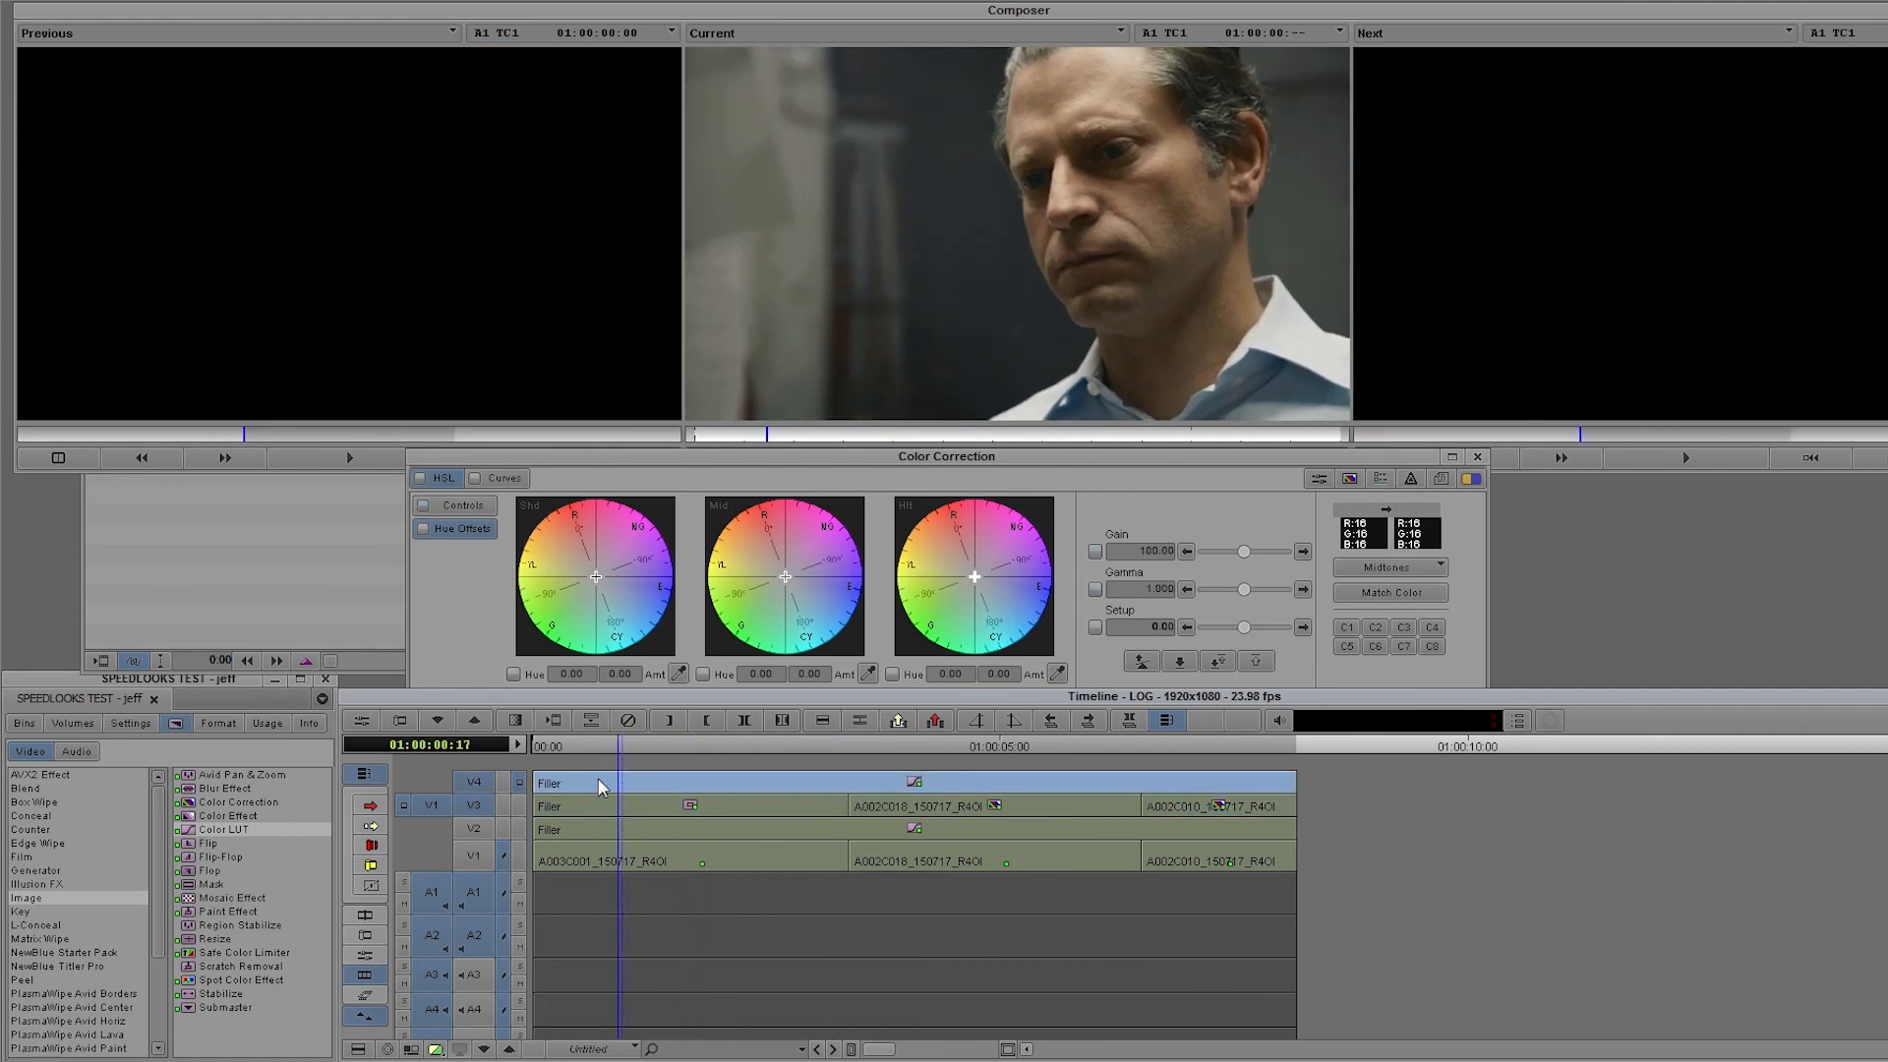